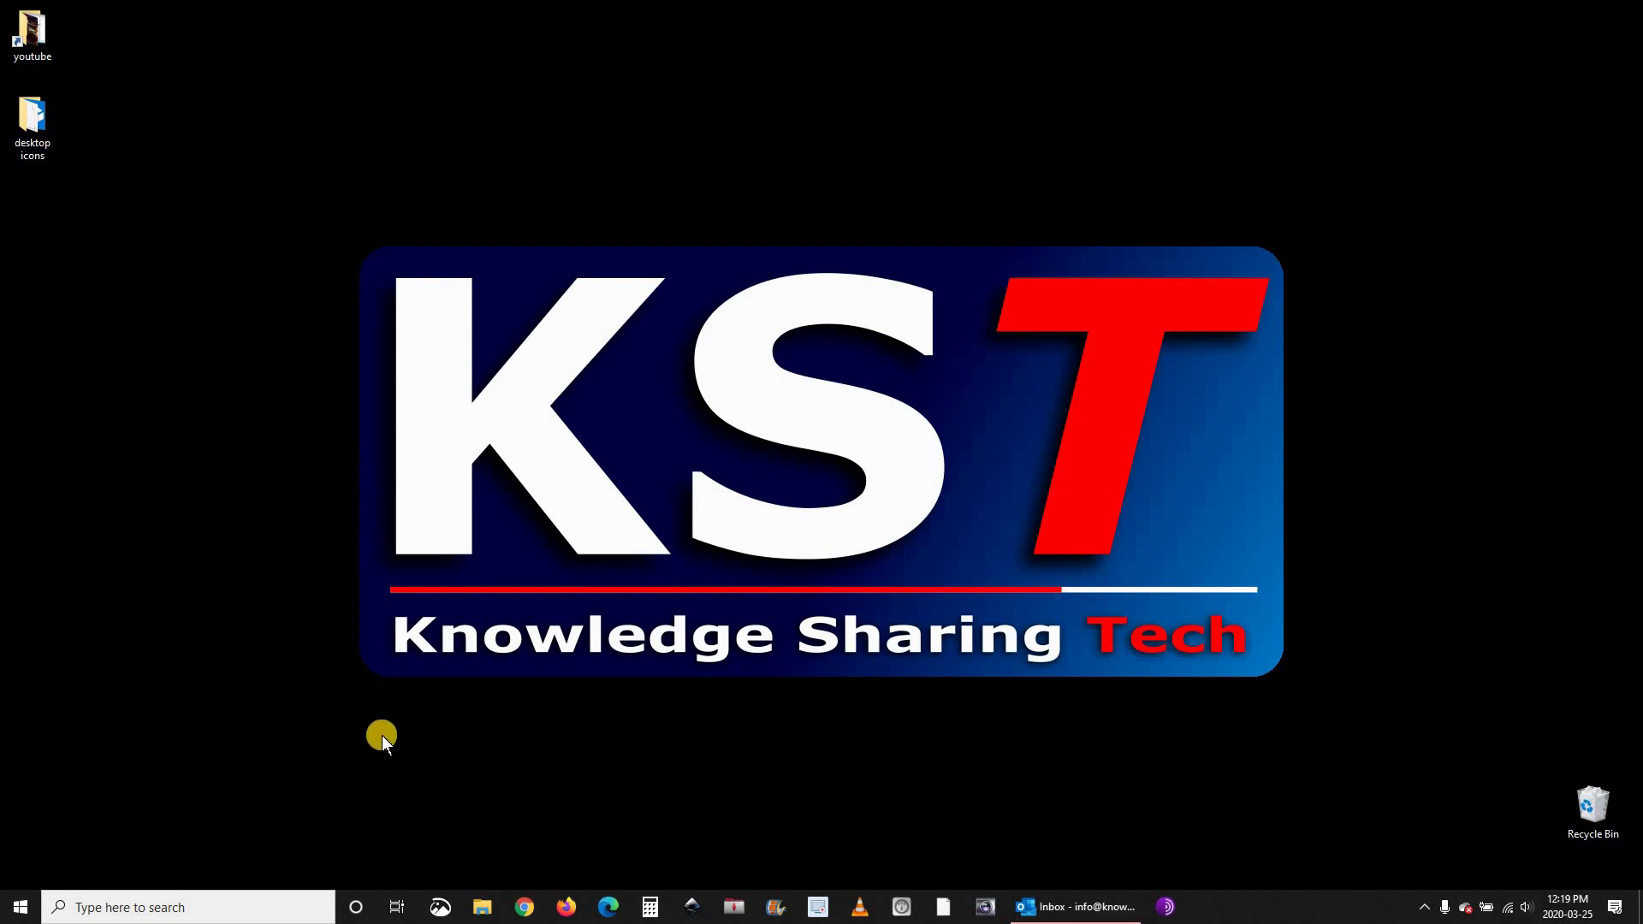
Launch Firefox and load the Zoom home page at zoom.us.
{"action": "left_click", "coordinate": [567, 907]}
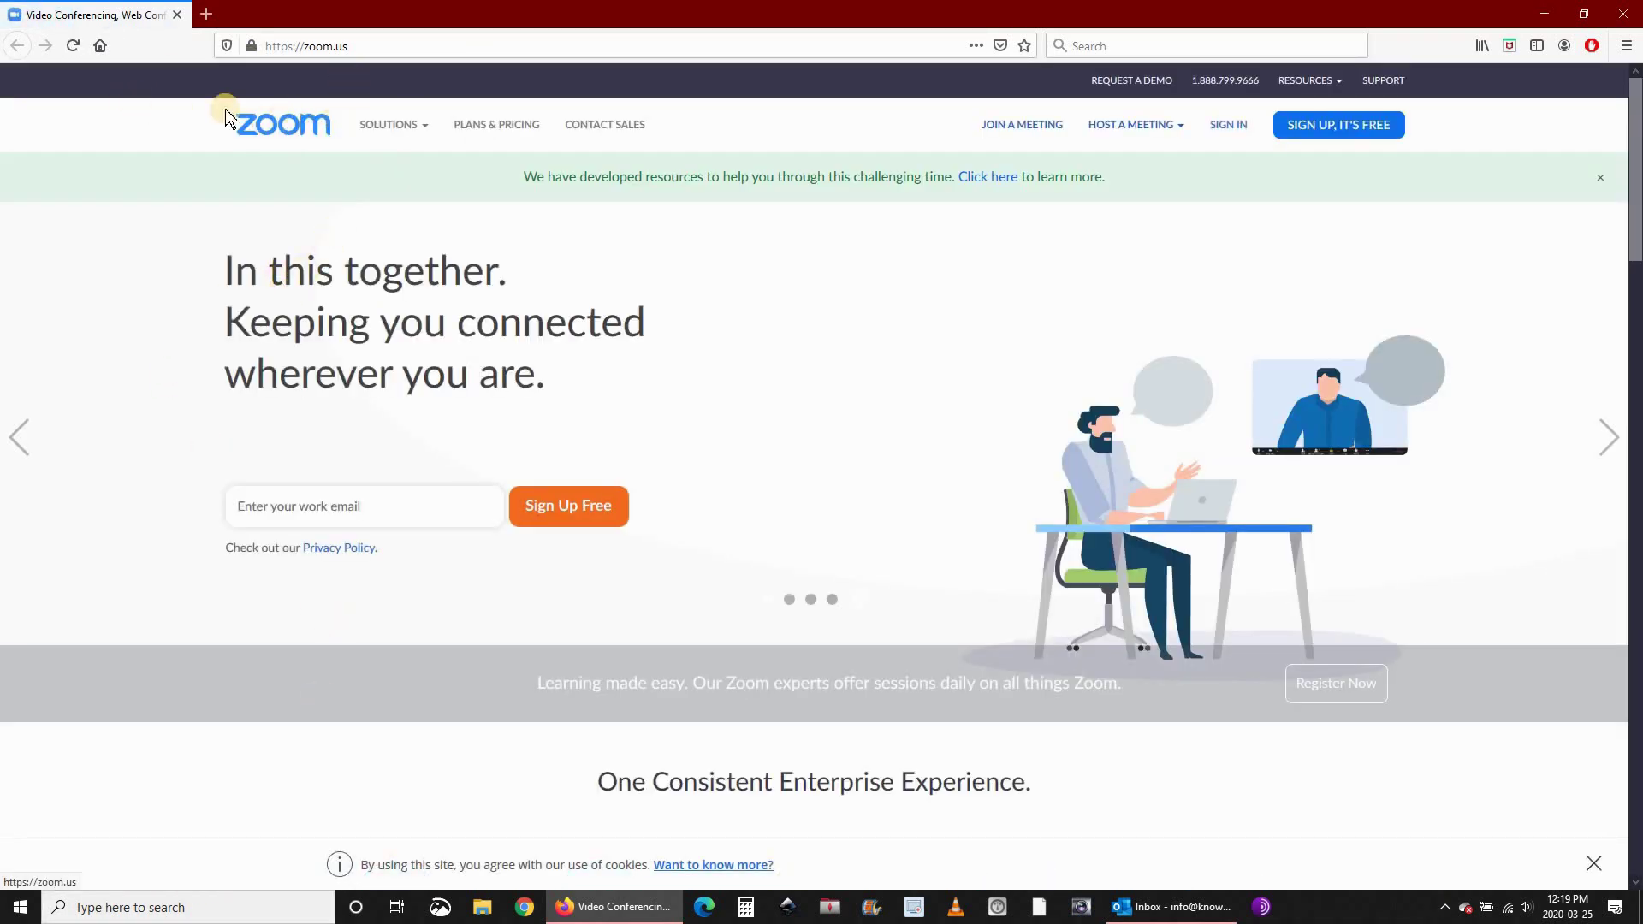
Sign up for a free Zoom account from Plans & Pricing with a work email address.
{"action": "left_click", "coordinate": [493, 126]}
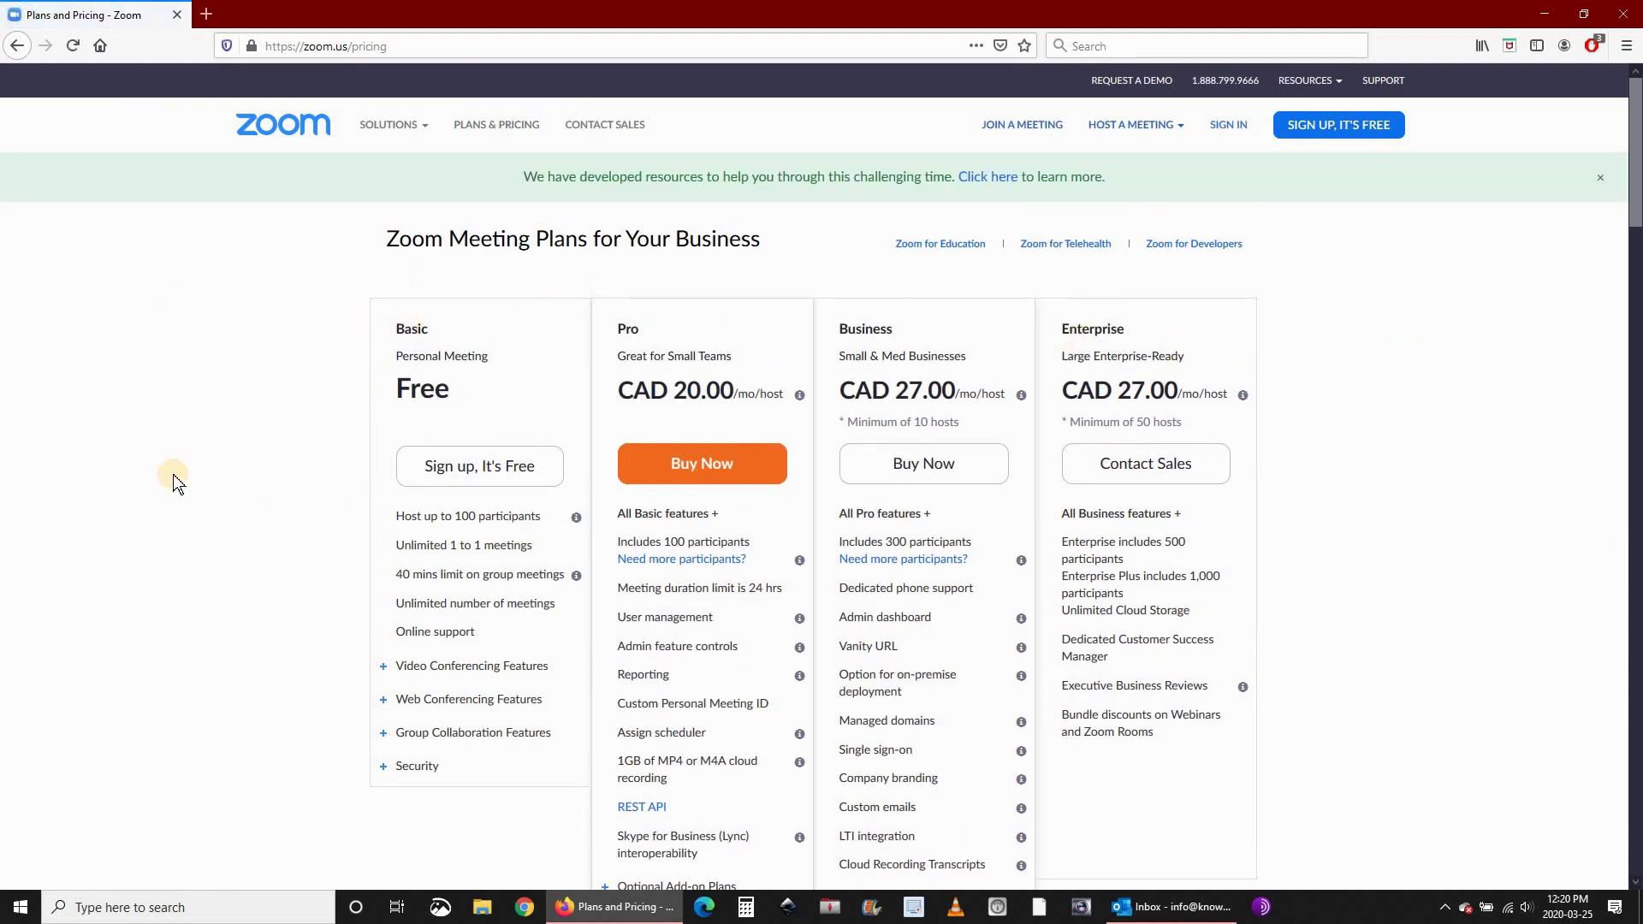
{"action": "left_click", "coordinate": [483, 469]}
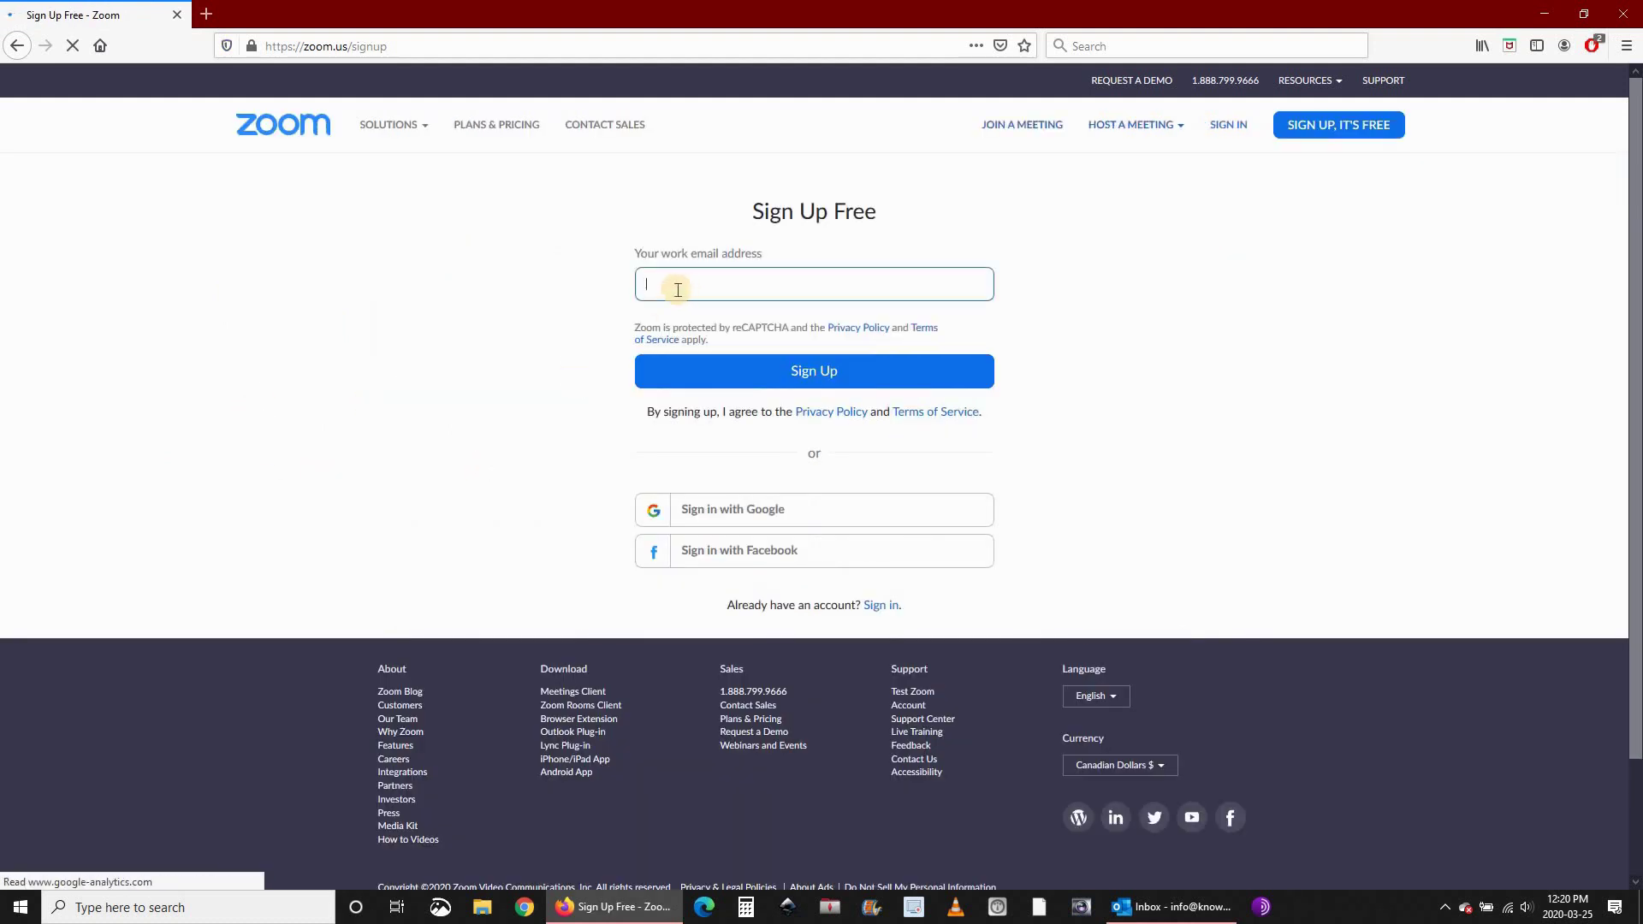
{"action": "left_click", "coordinate": [677, 289]}
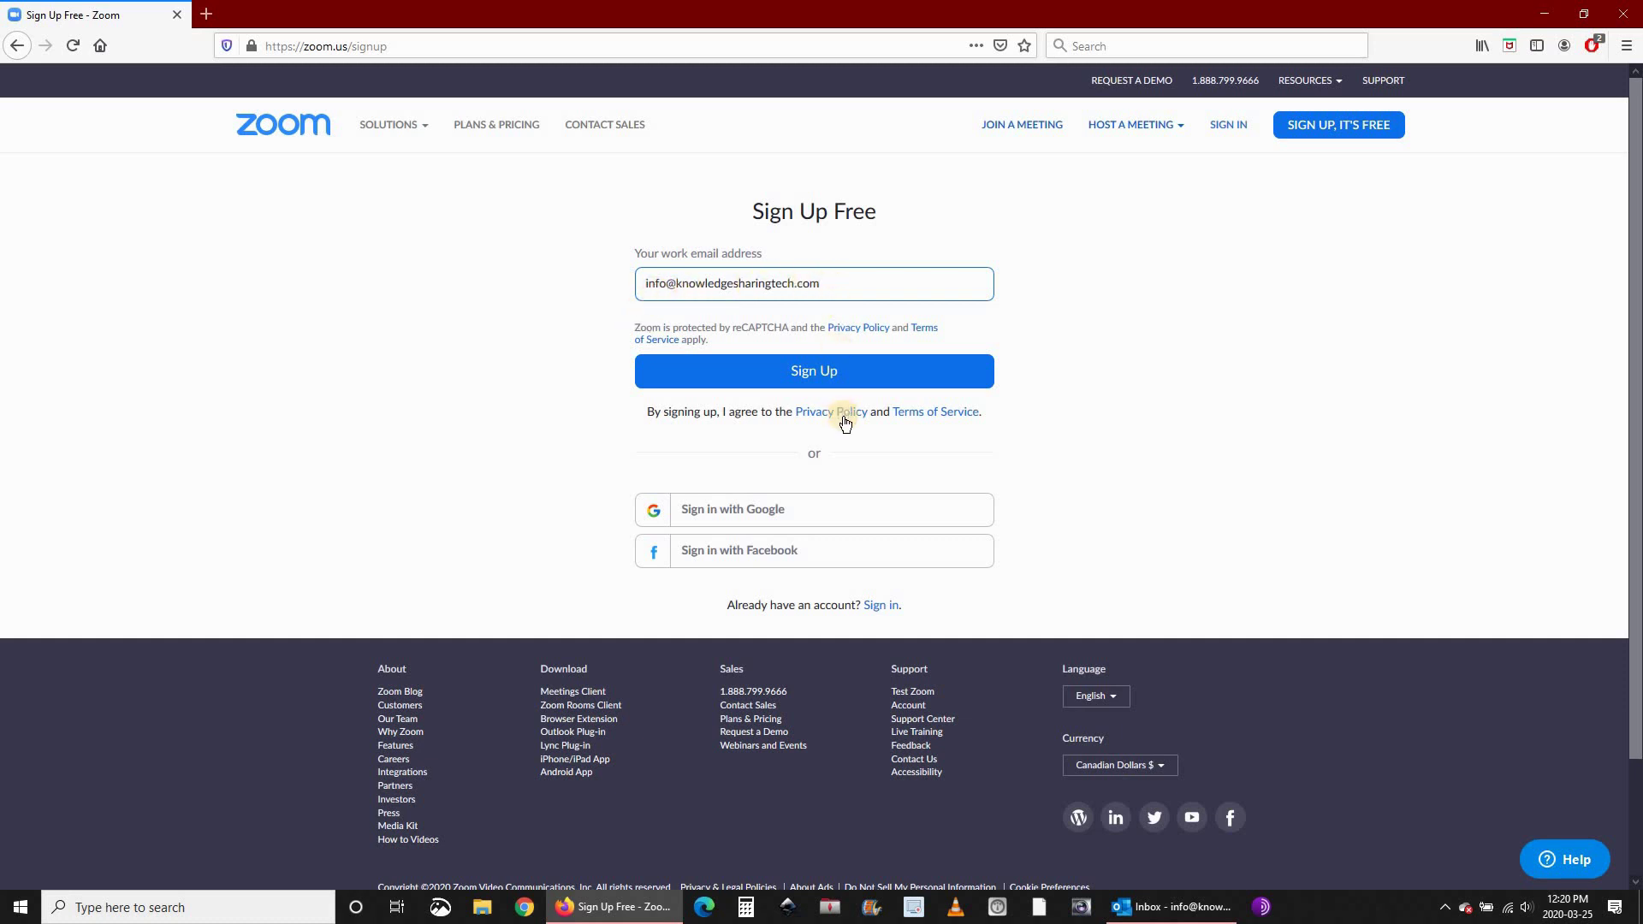
{"action": "left_click", "coordinate": [805, 374]}
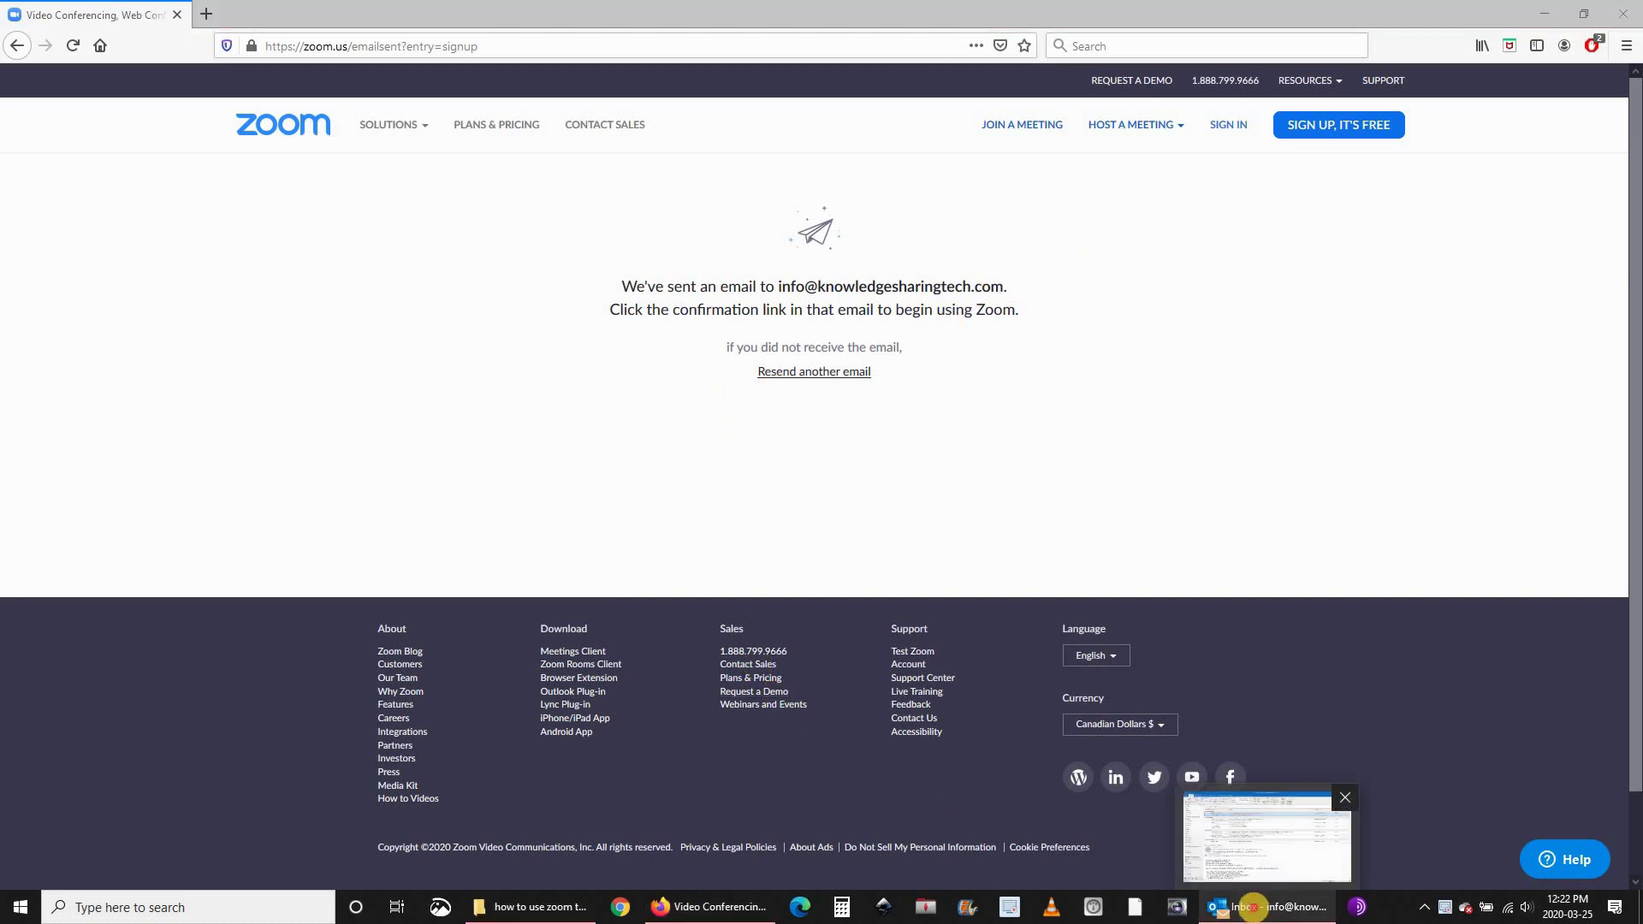
Activate the account from the 'Please activate your Zoom account' email in Outlook.
{"action": "left_click", "coordinate": [1252, 907]}
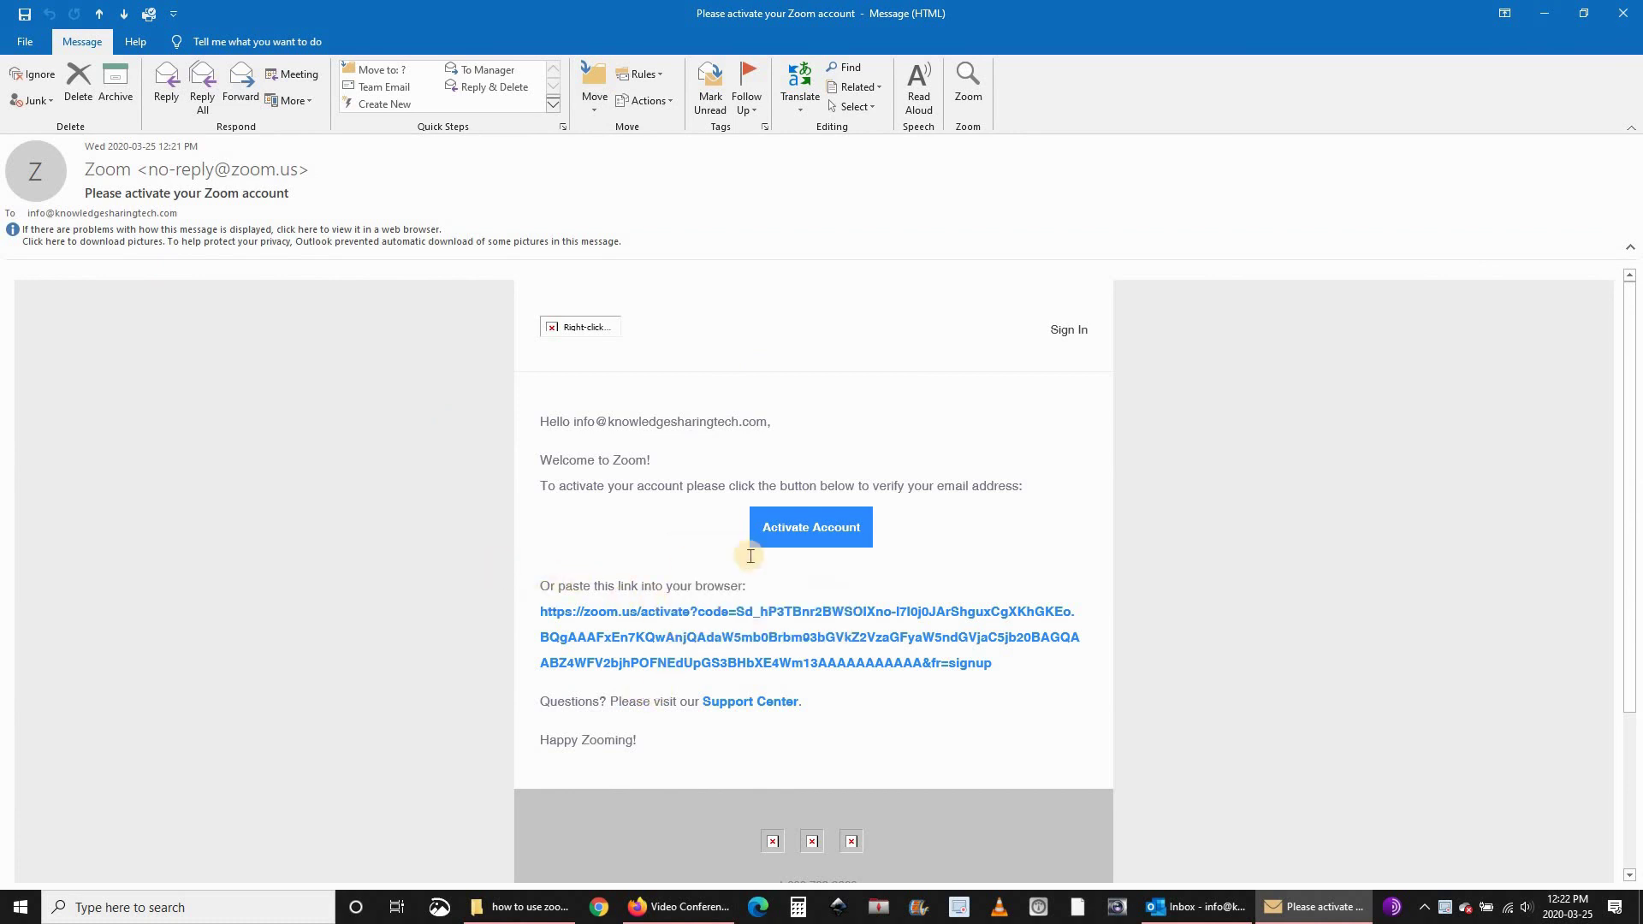
{"action": "left_click", "coordinate": [813, 528]}
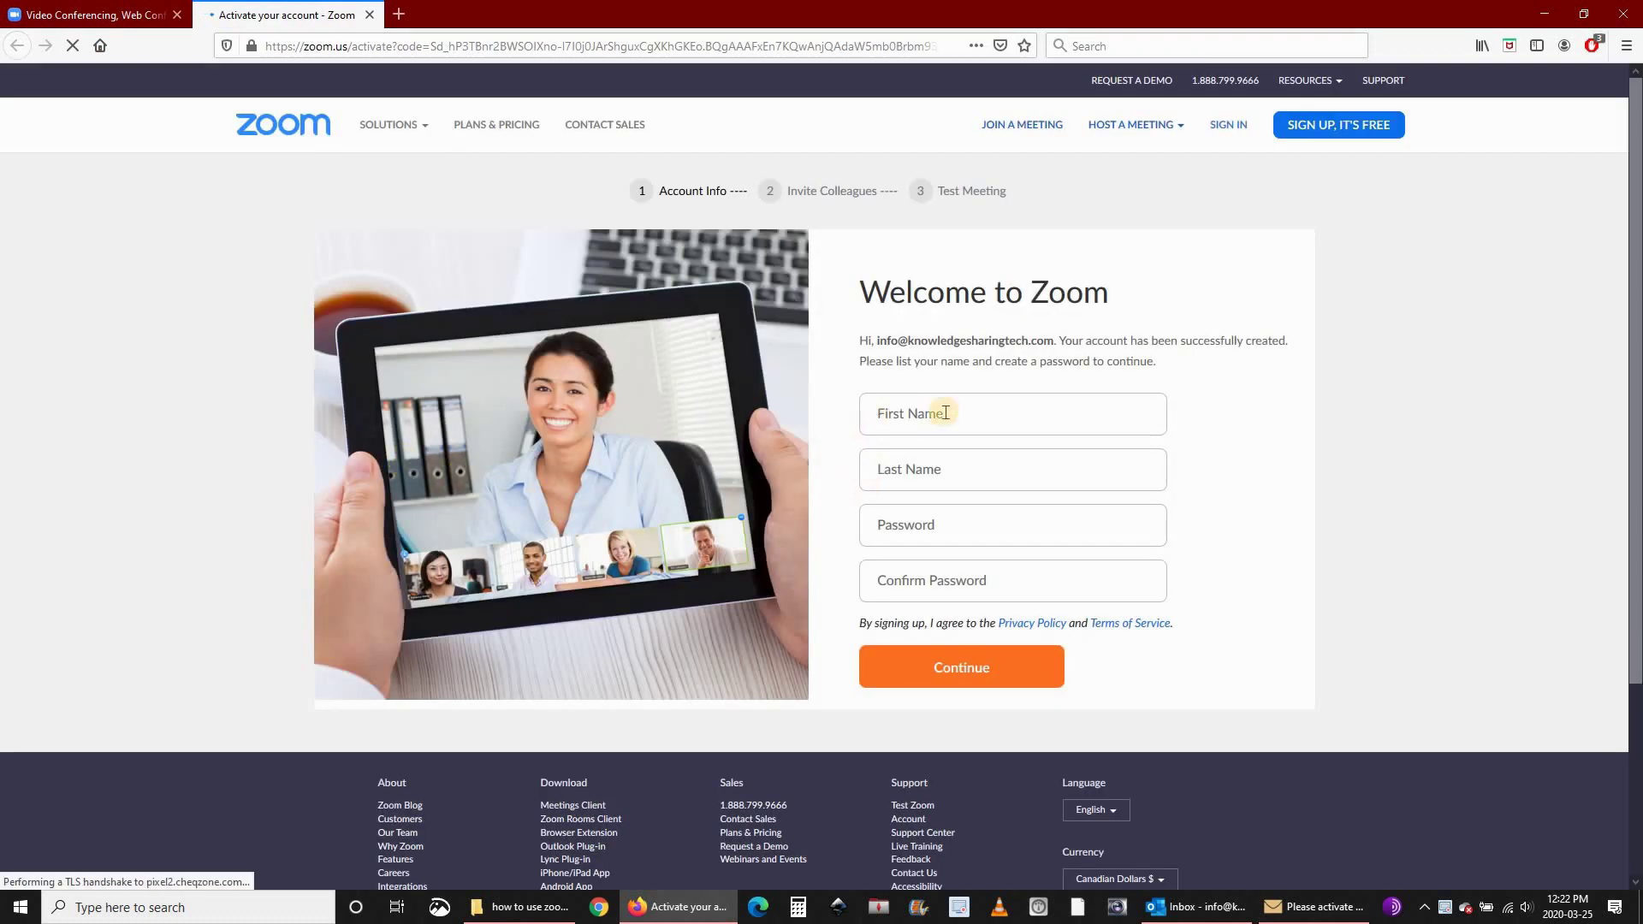
Enter the first name, last name, password and password confirmation, then submit them.
{"action": "left_click", "coordinate": [952, 416]}
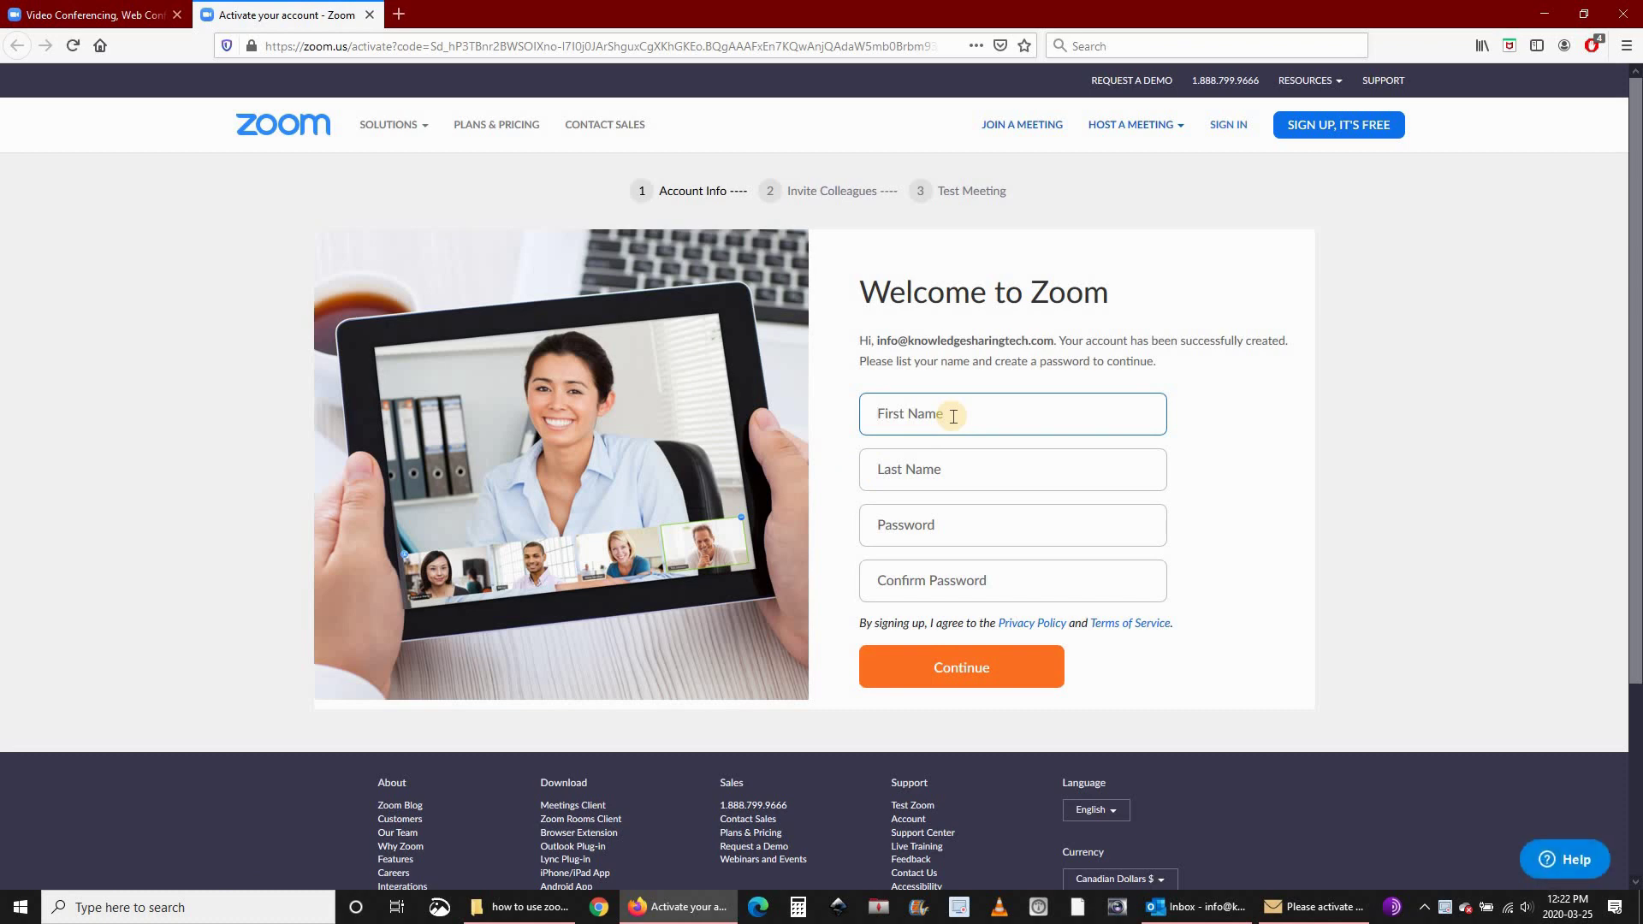
{"action": "type", "text": "Knowledge Sharing"}
{"action": "key", "text": "Tab"}
{"action": "type", "text": "T"}
{"action": "left_click", "coordinate": [933, 529]}
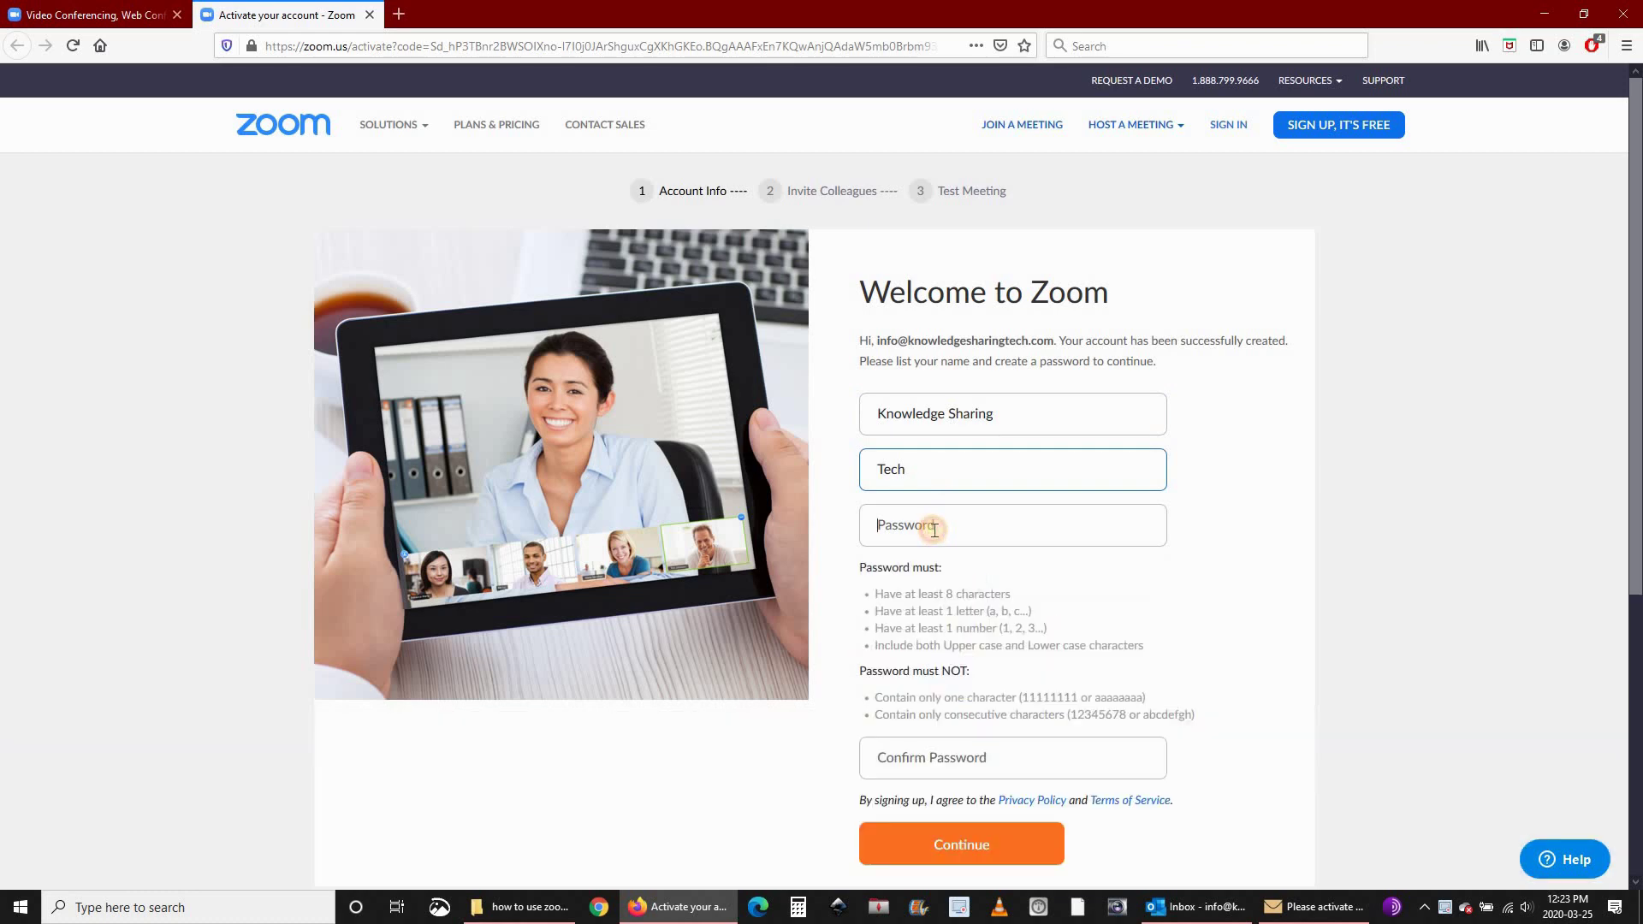
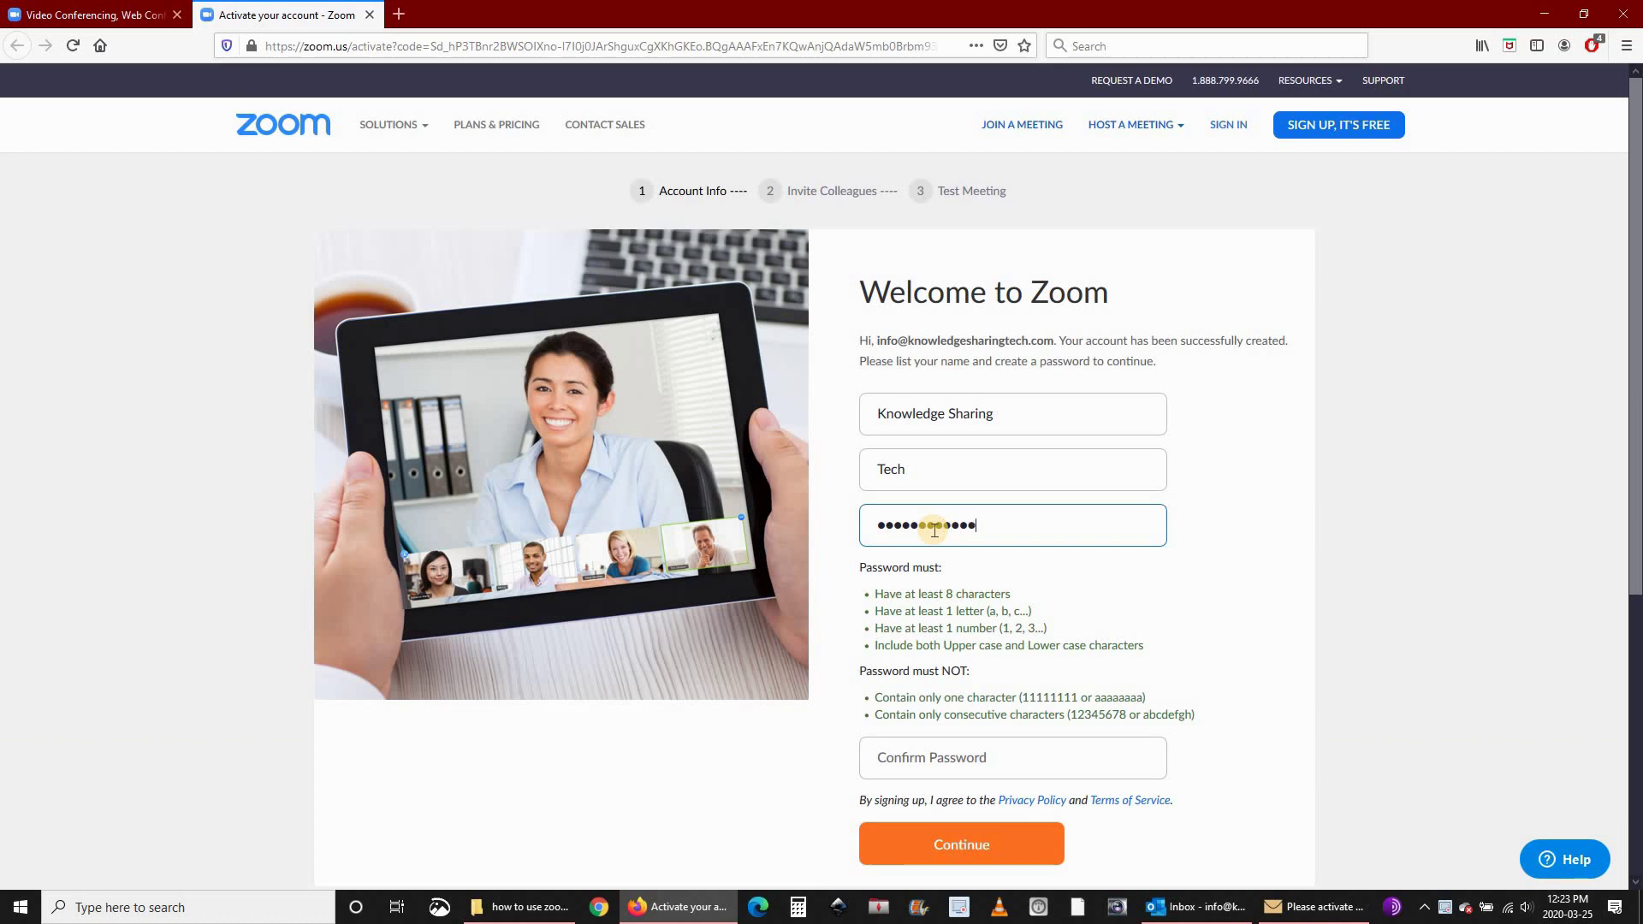
{"action": "left_click", "coordinate": [956, 759]}
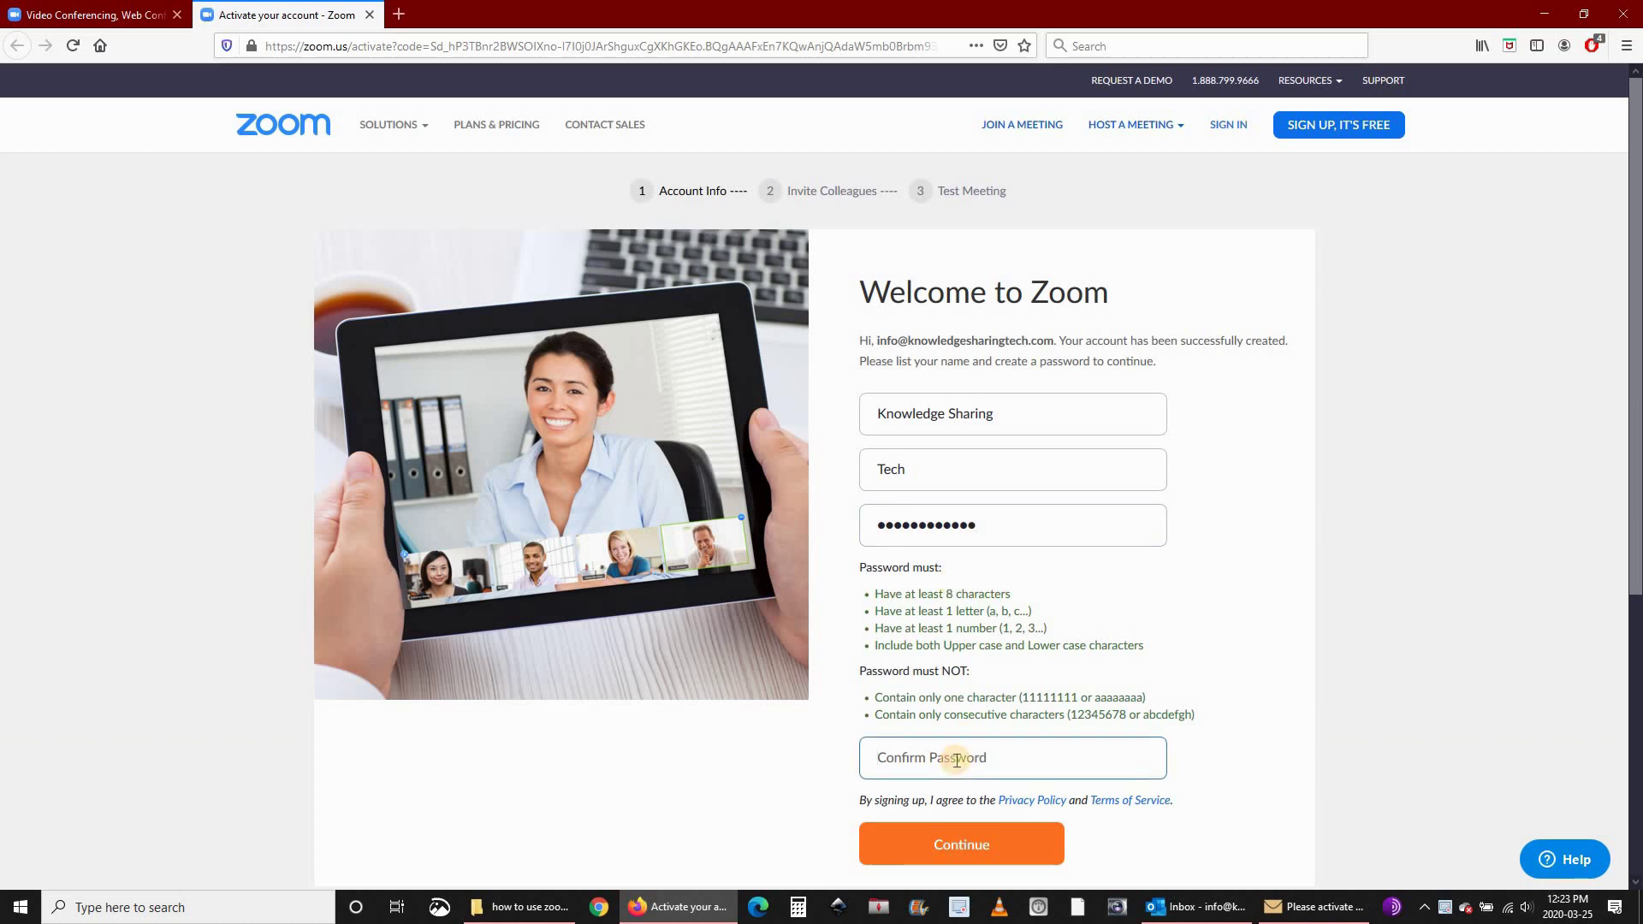
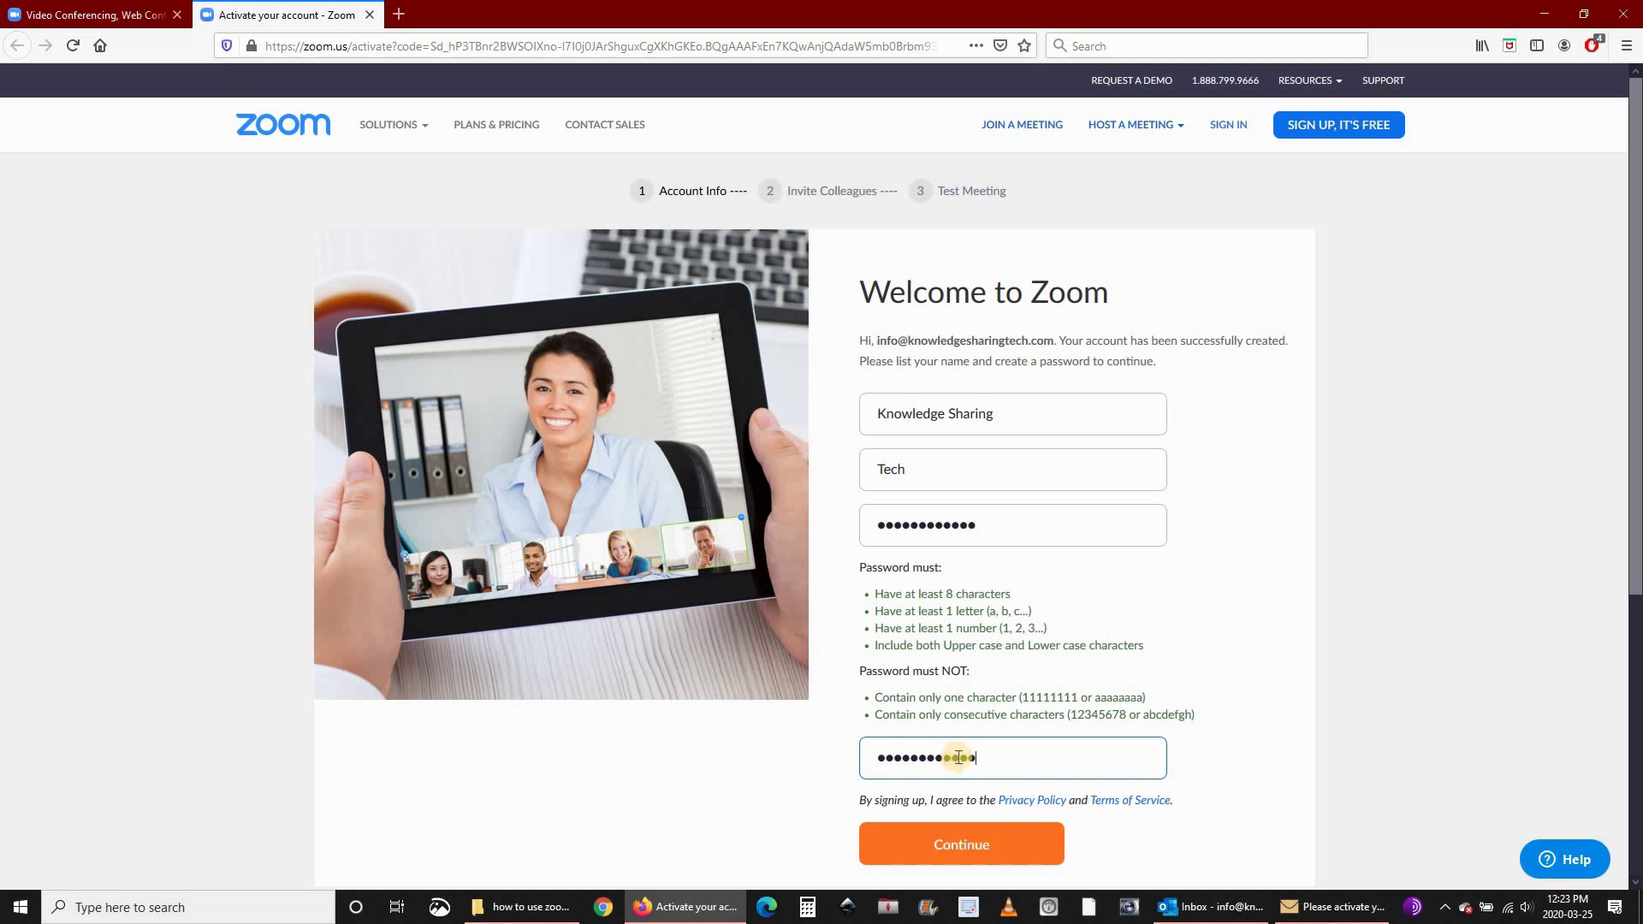
{"action": "left_click", "coordinate": [959, 847]}
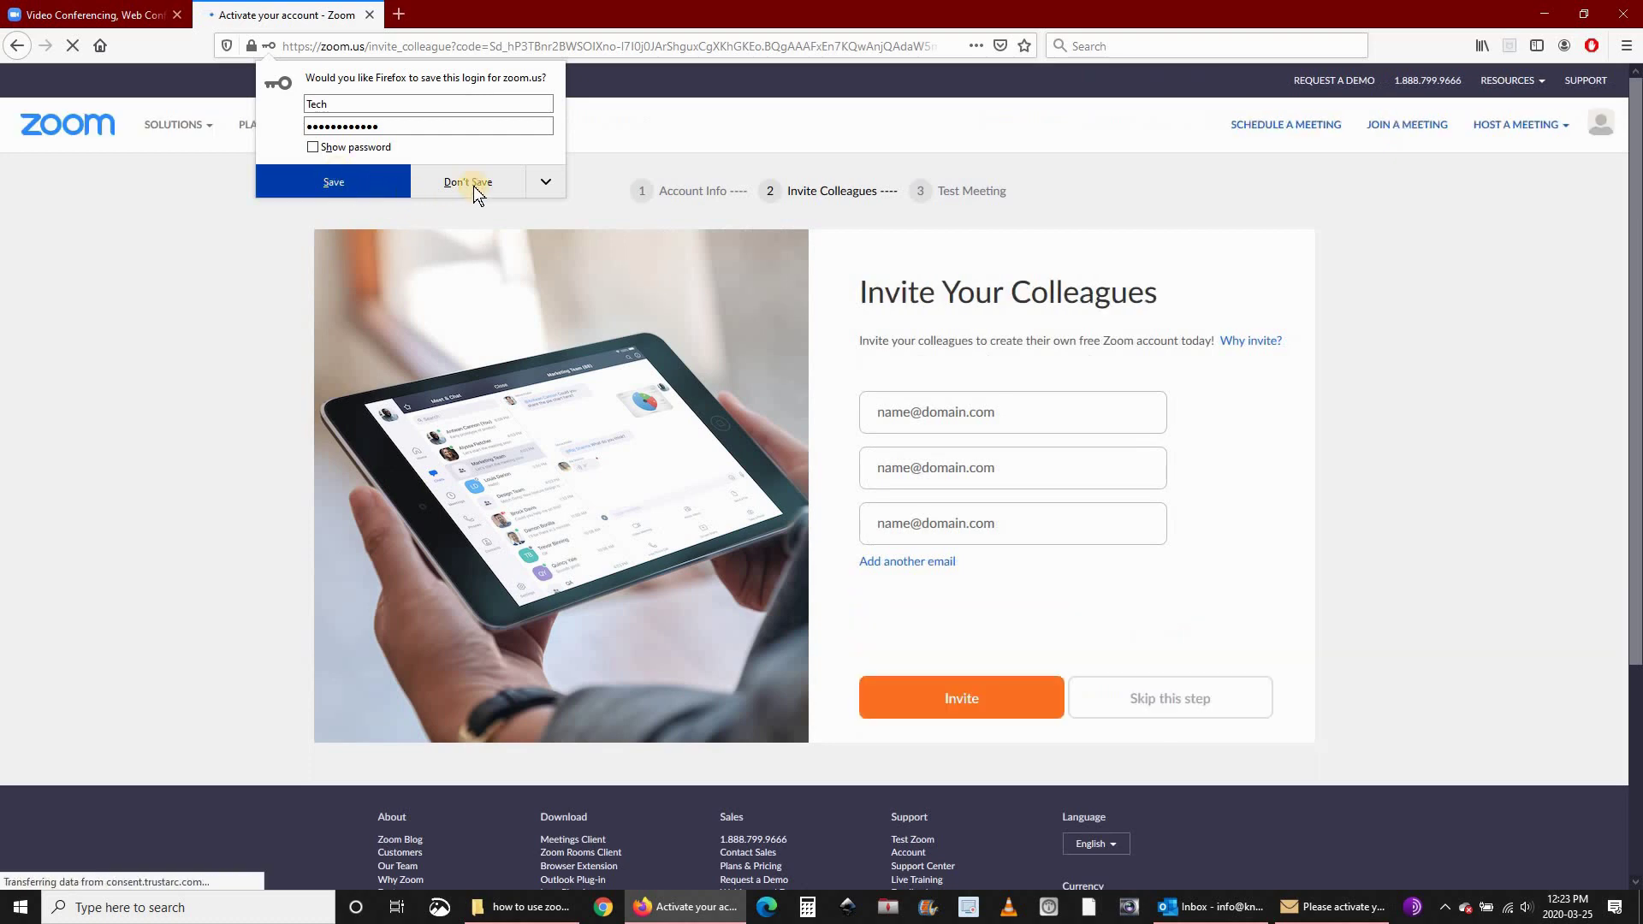
Decline saving the login, pass the not-a-robot check and skip inviting colleagues.
{"action": "left_click", "coordinate": [467, 179]}
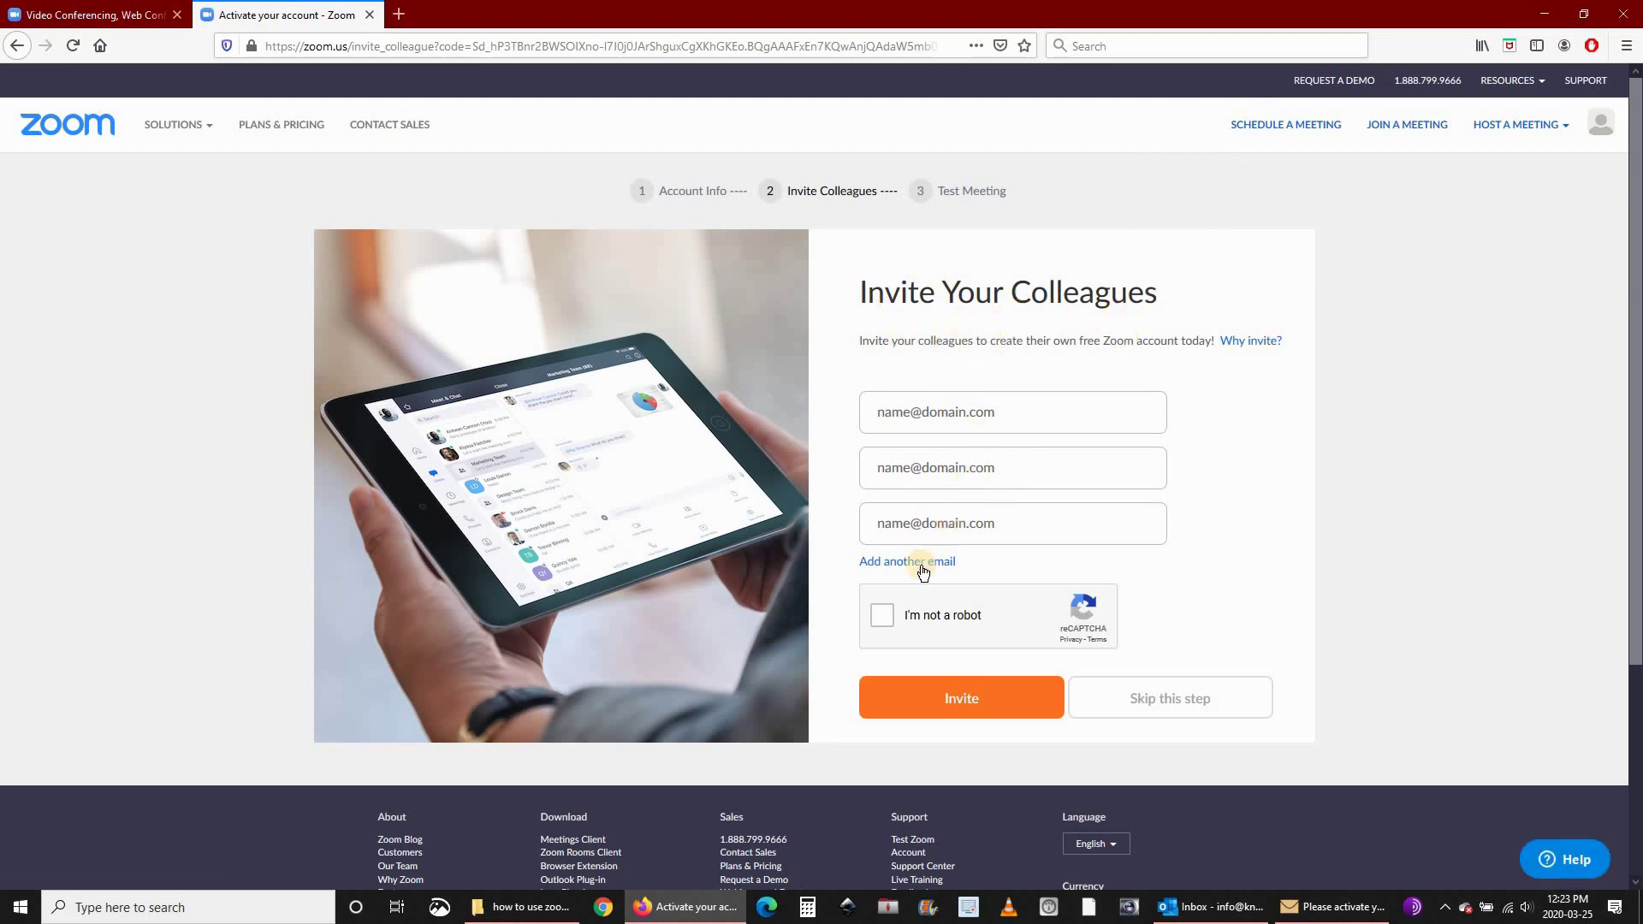
{"action": "left_click", "coordinate": [881, 616]}
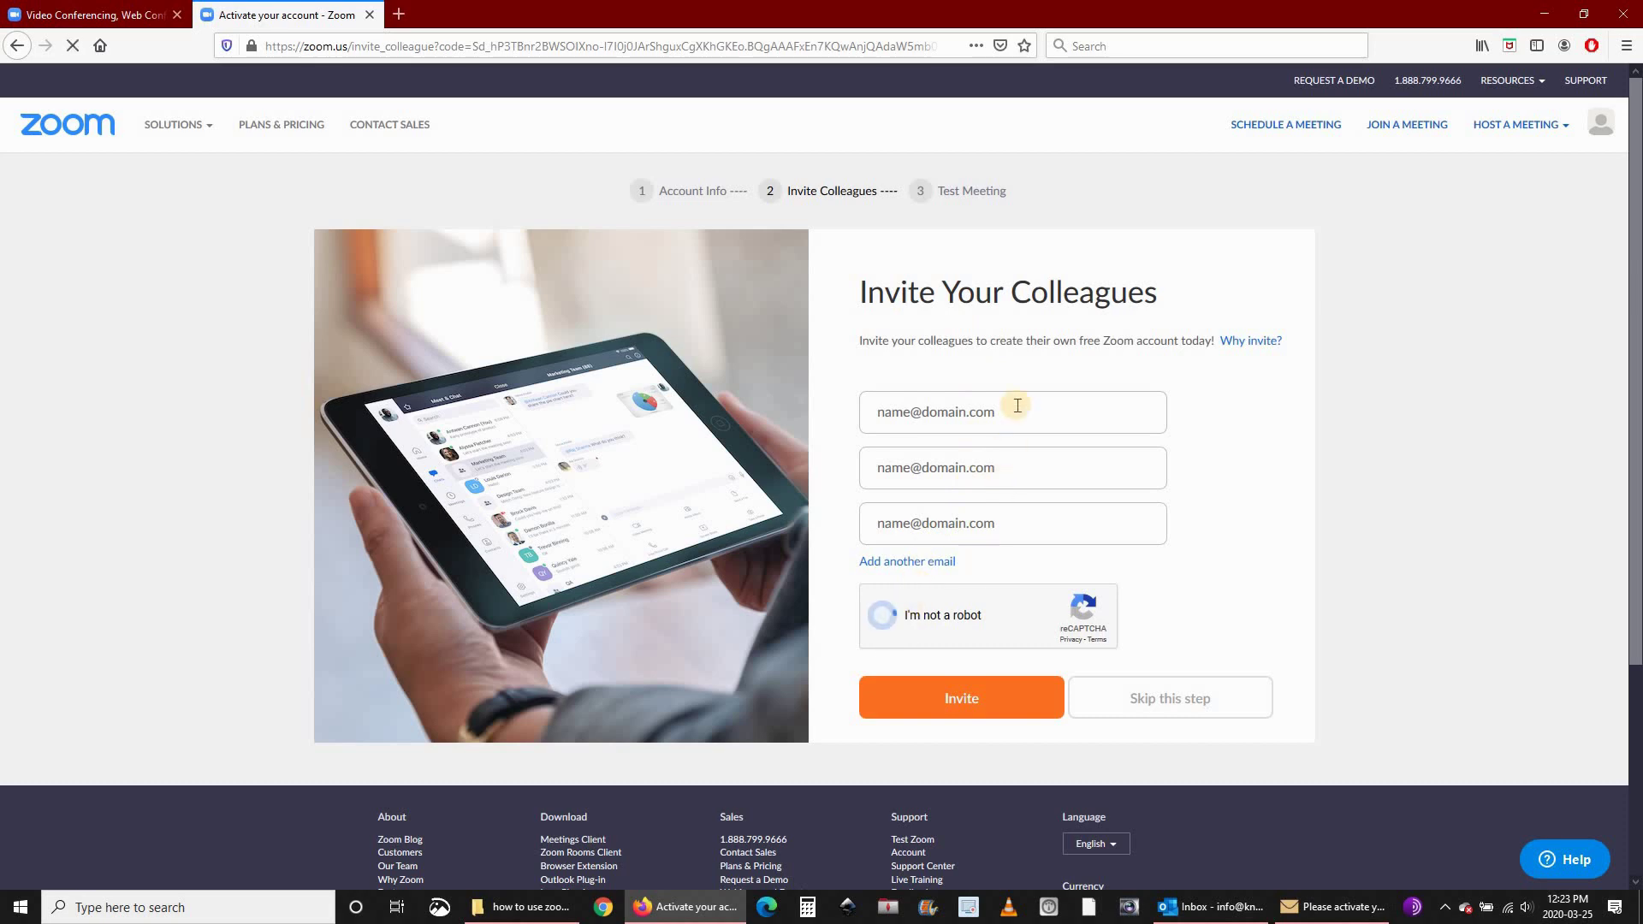
{"action": "left_click", "coordinate": [1175, 702]}
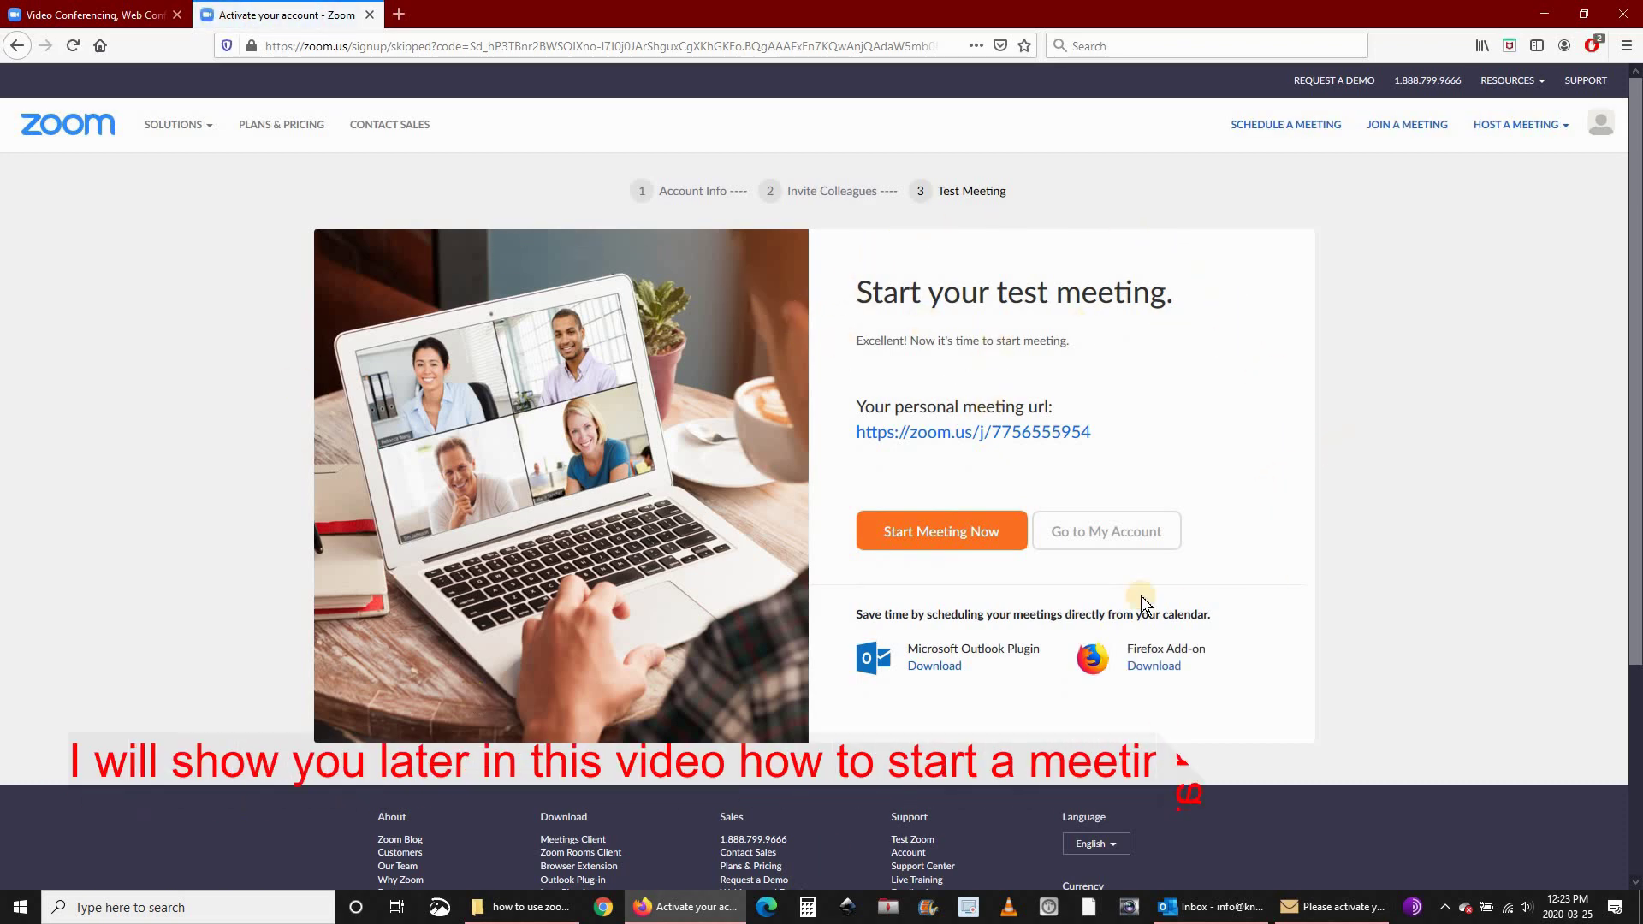
Start the meeting now by saving and running the downloaded Zoom launcher .exe.
{"action": "left_click", "coordinate": [927, 529]}
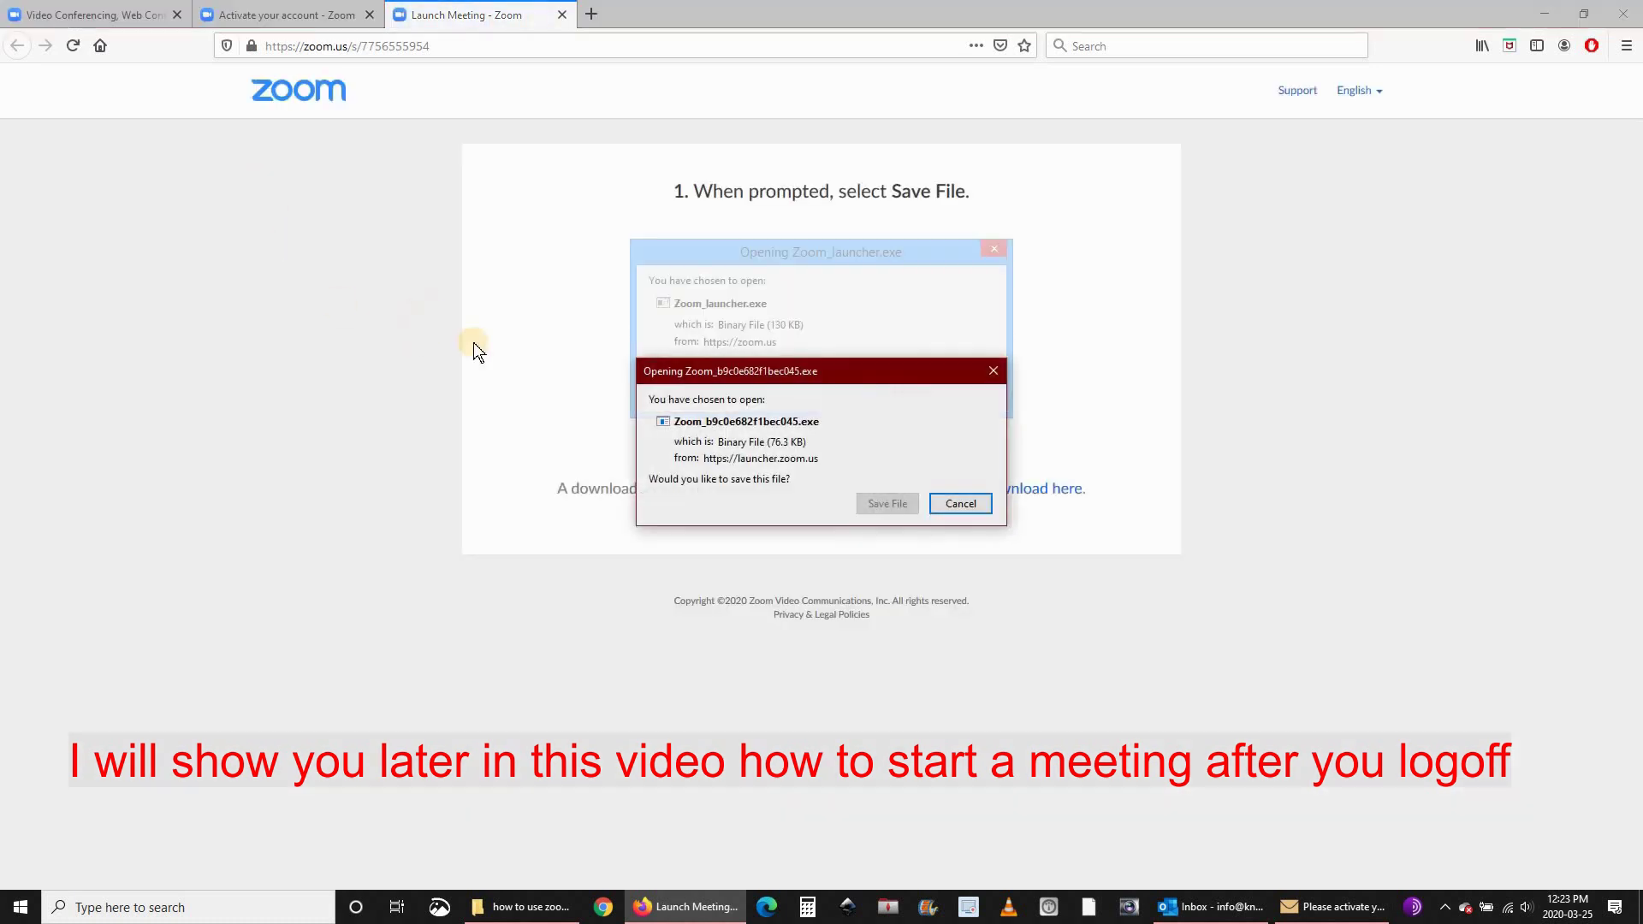
{"action": "mouse_move", "coordinate": [702, 374]}
{"action": "left_mouse_down"}
{"action": "mouse_move", "coordinate": [643, 351]}
{"action": "mouse_move", "coordinate": [714, 386]}
{"action": "left_mouse_up"}
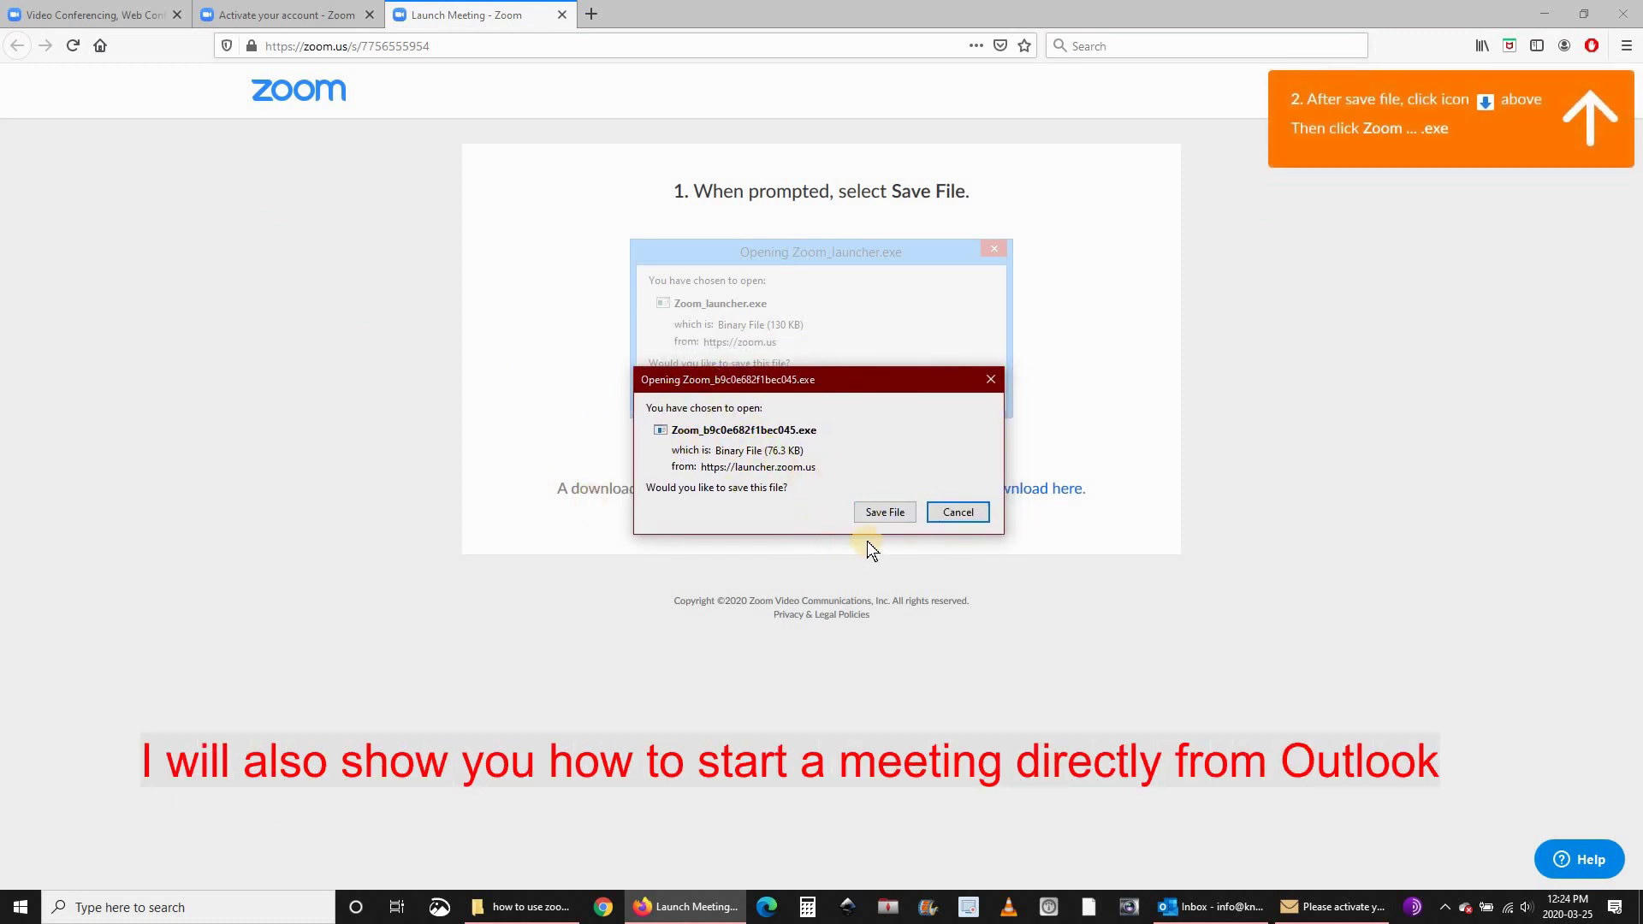
{"action": "left_click", "coordinate": [881, 512]}
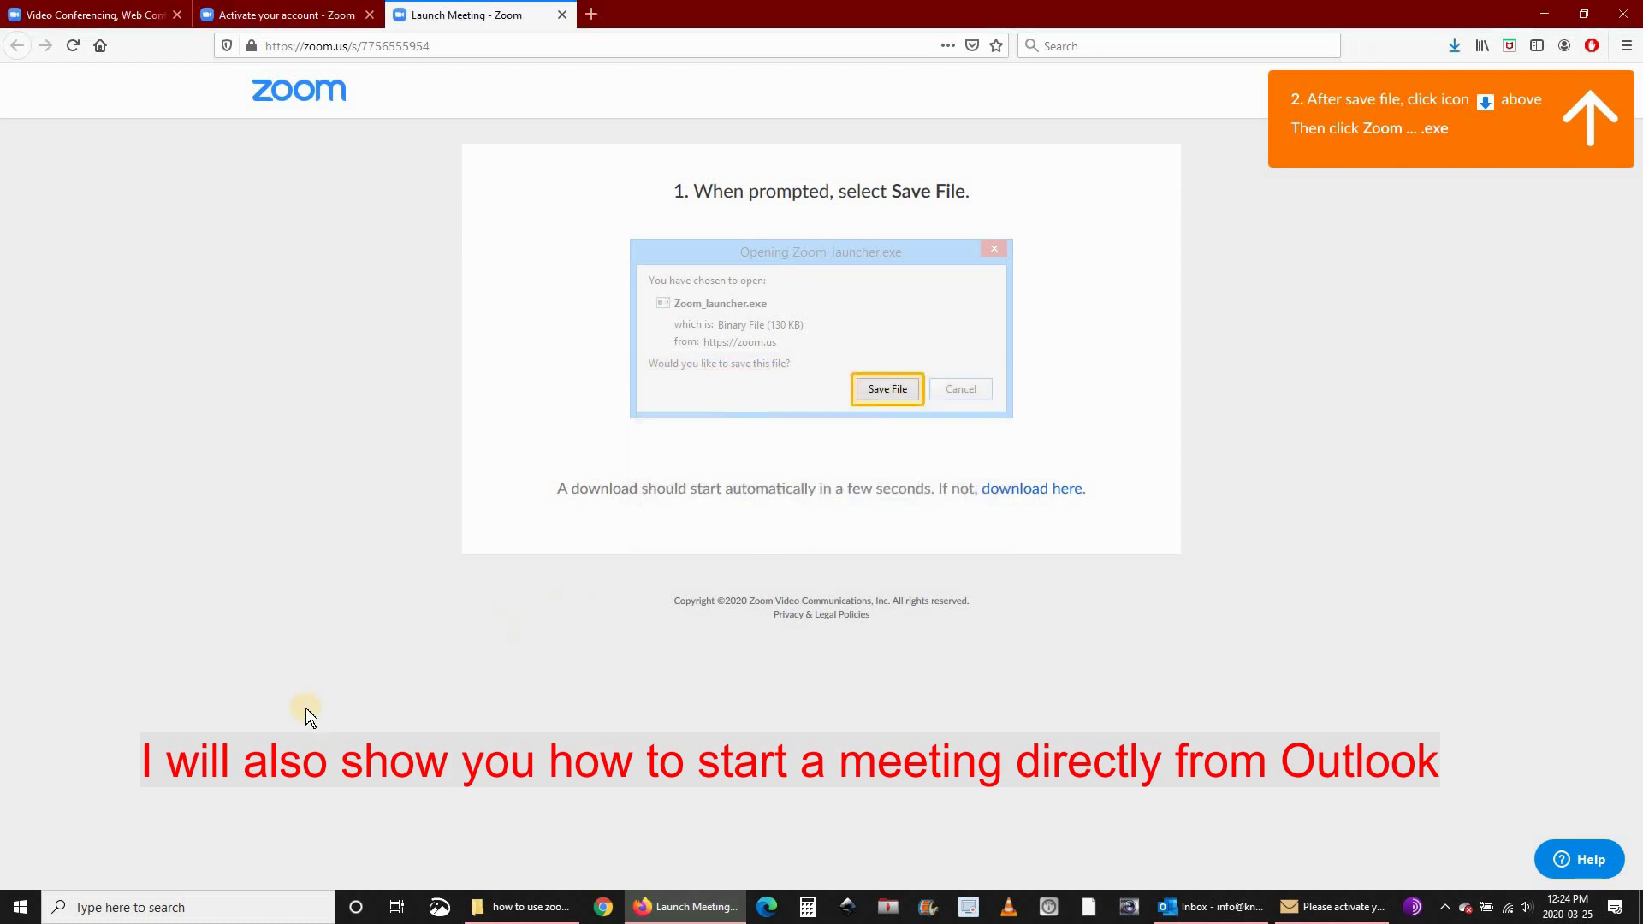
{"action": "left_click", "coordinate": [1456, 48]}
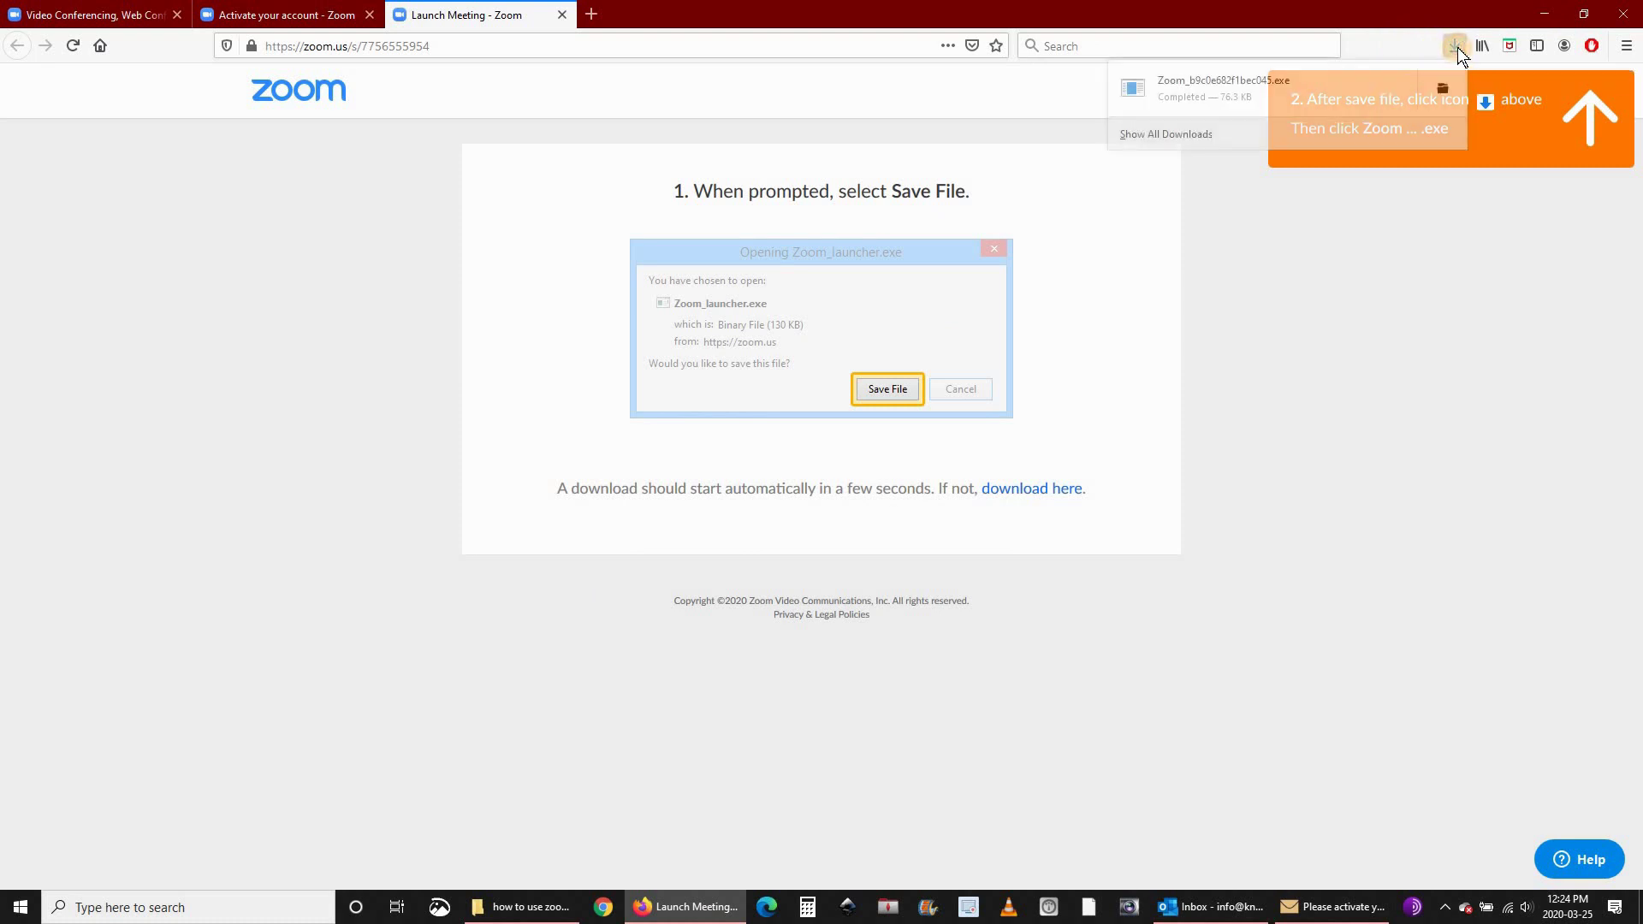
{"action": "left_click", "coordinate": [1193, 92]}
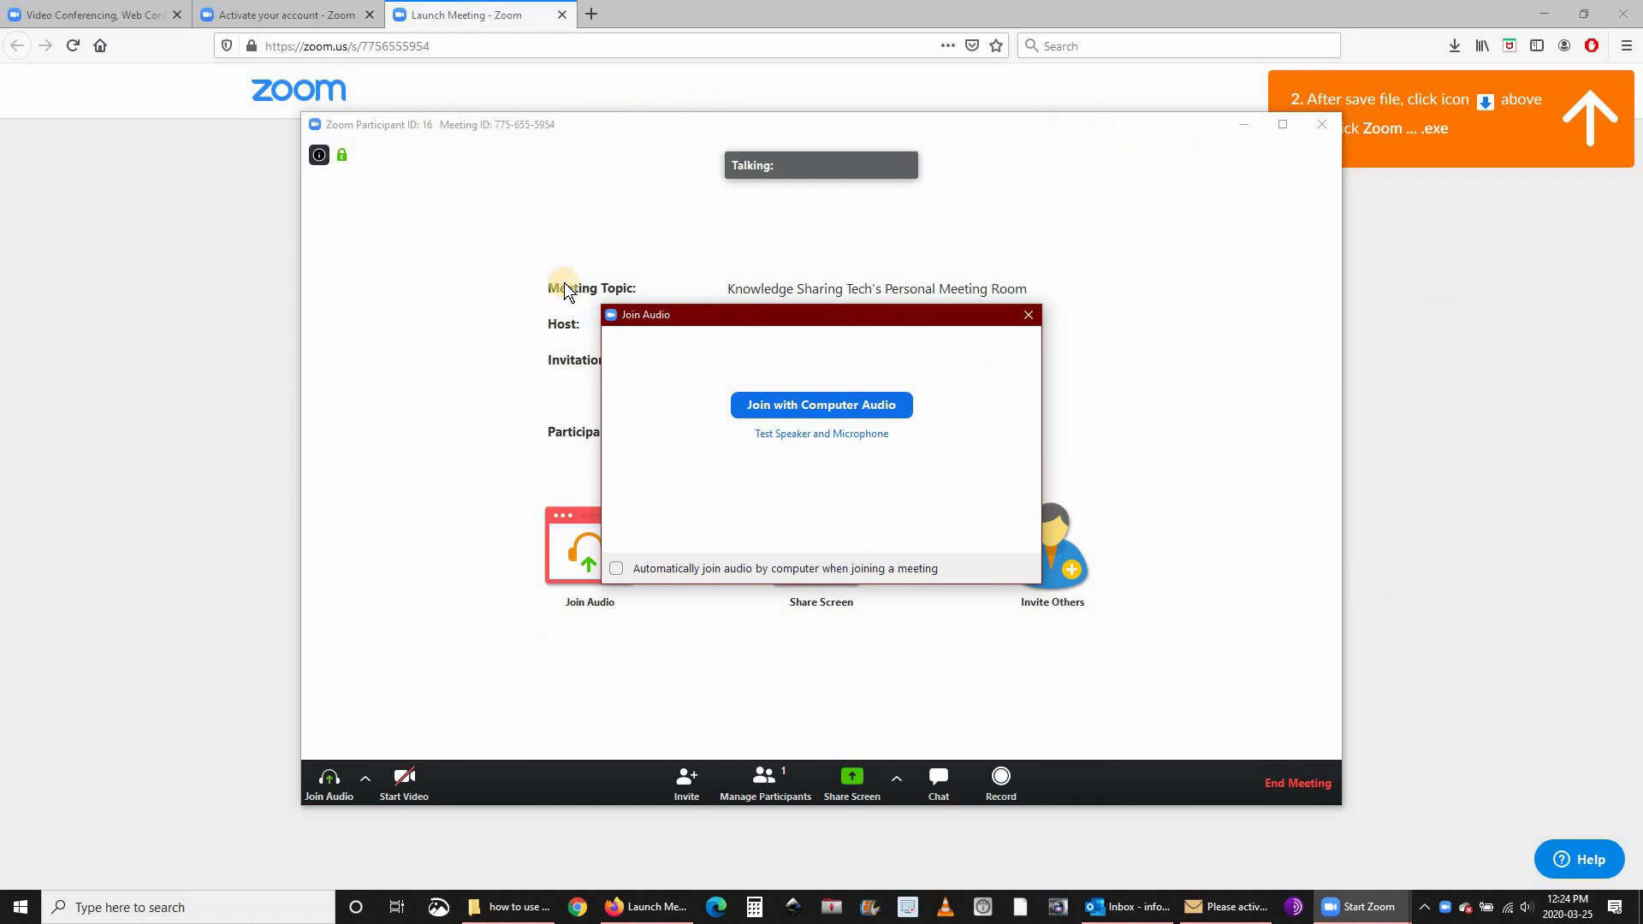
Join with computer audio and invite others via Default Email, copying the invitation.
{"action": "left_click", "coordinate": [826, 413]}
{"action": "left_click", "coordinate": [811, 405]}
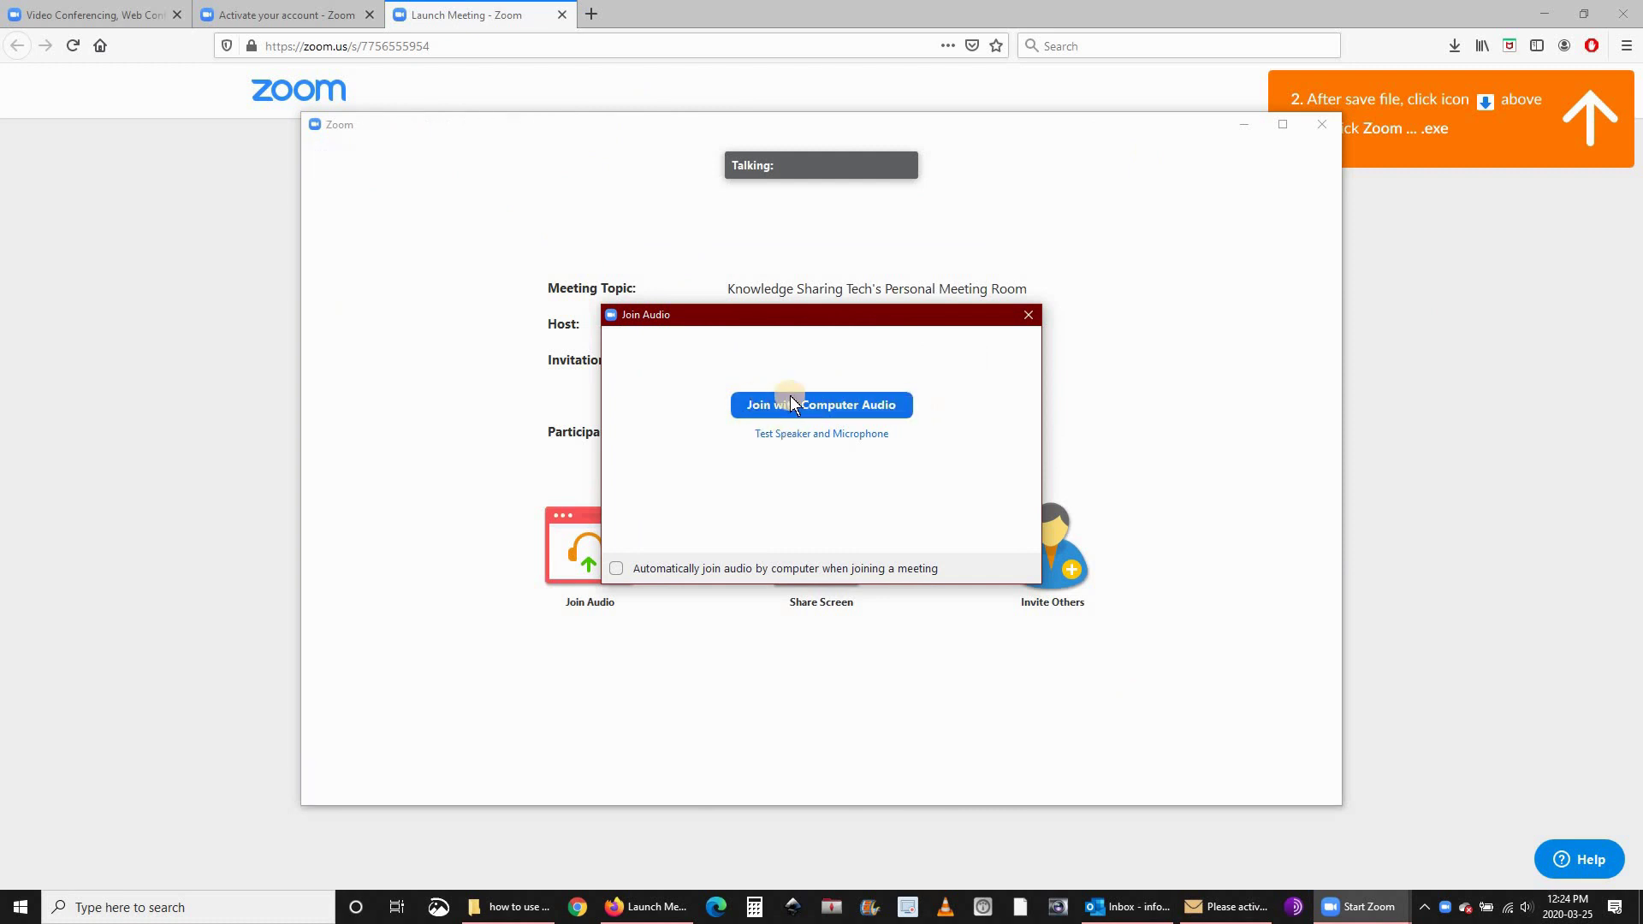
{"action": "left_click", "coordinate": [822, 404]}
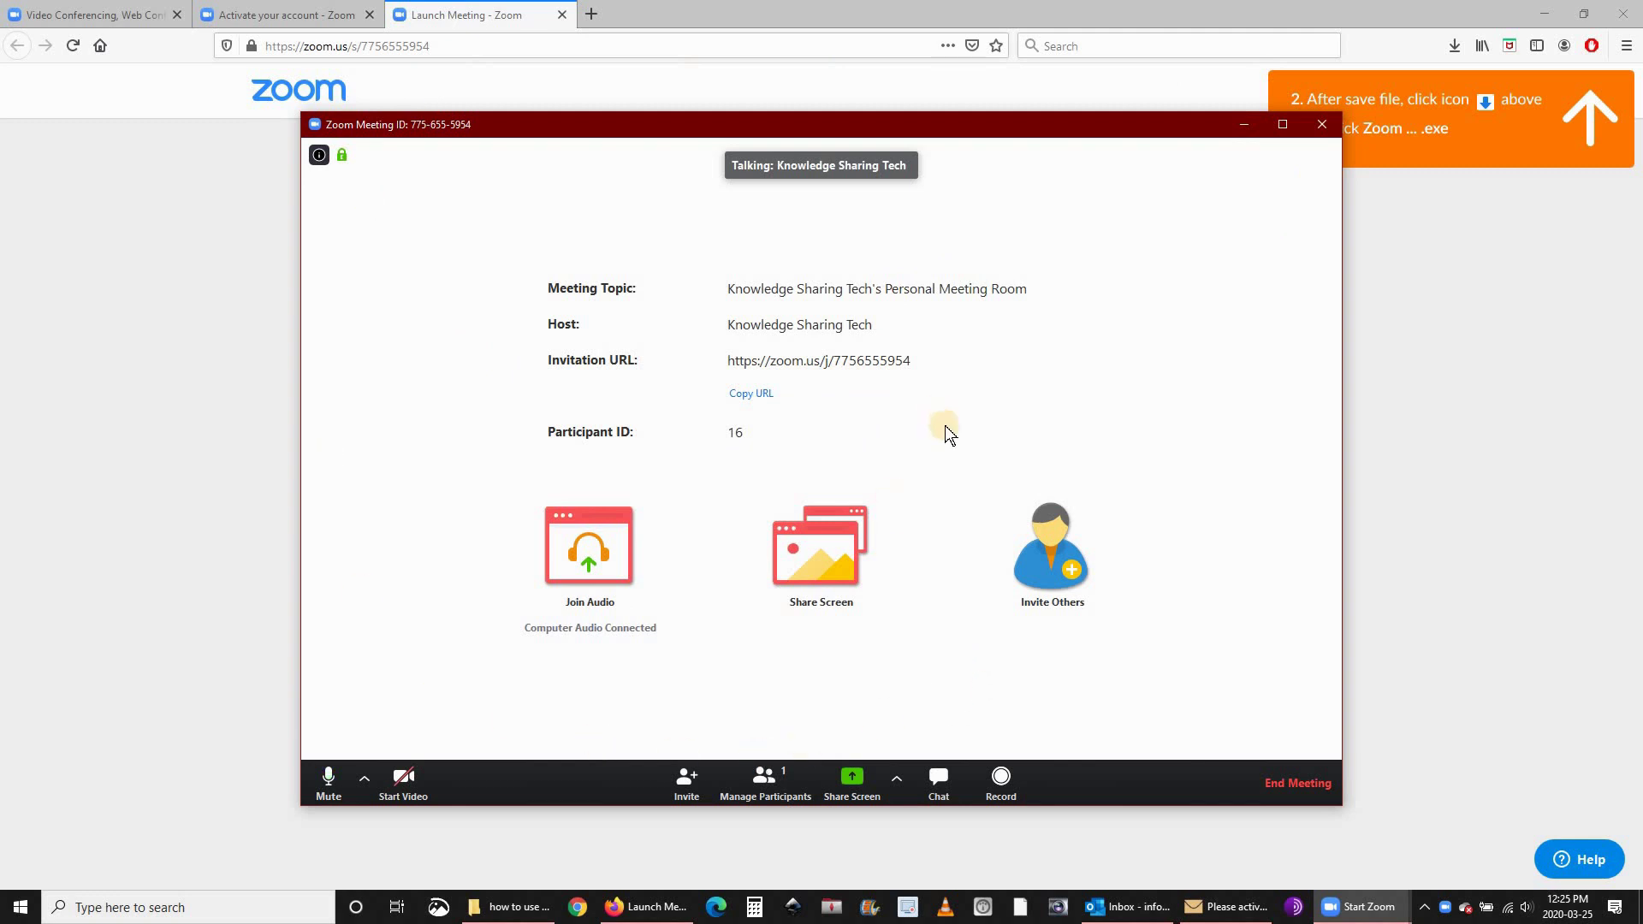
{"action": "left_click", "coordinate": [1051, 560]}
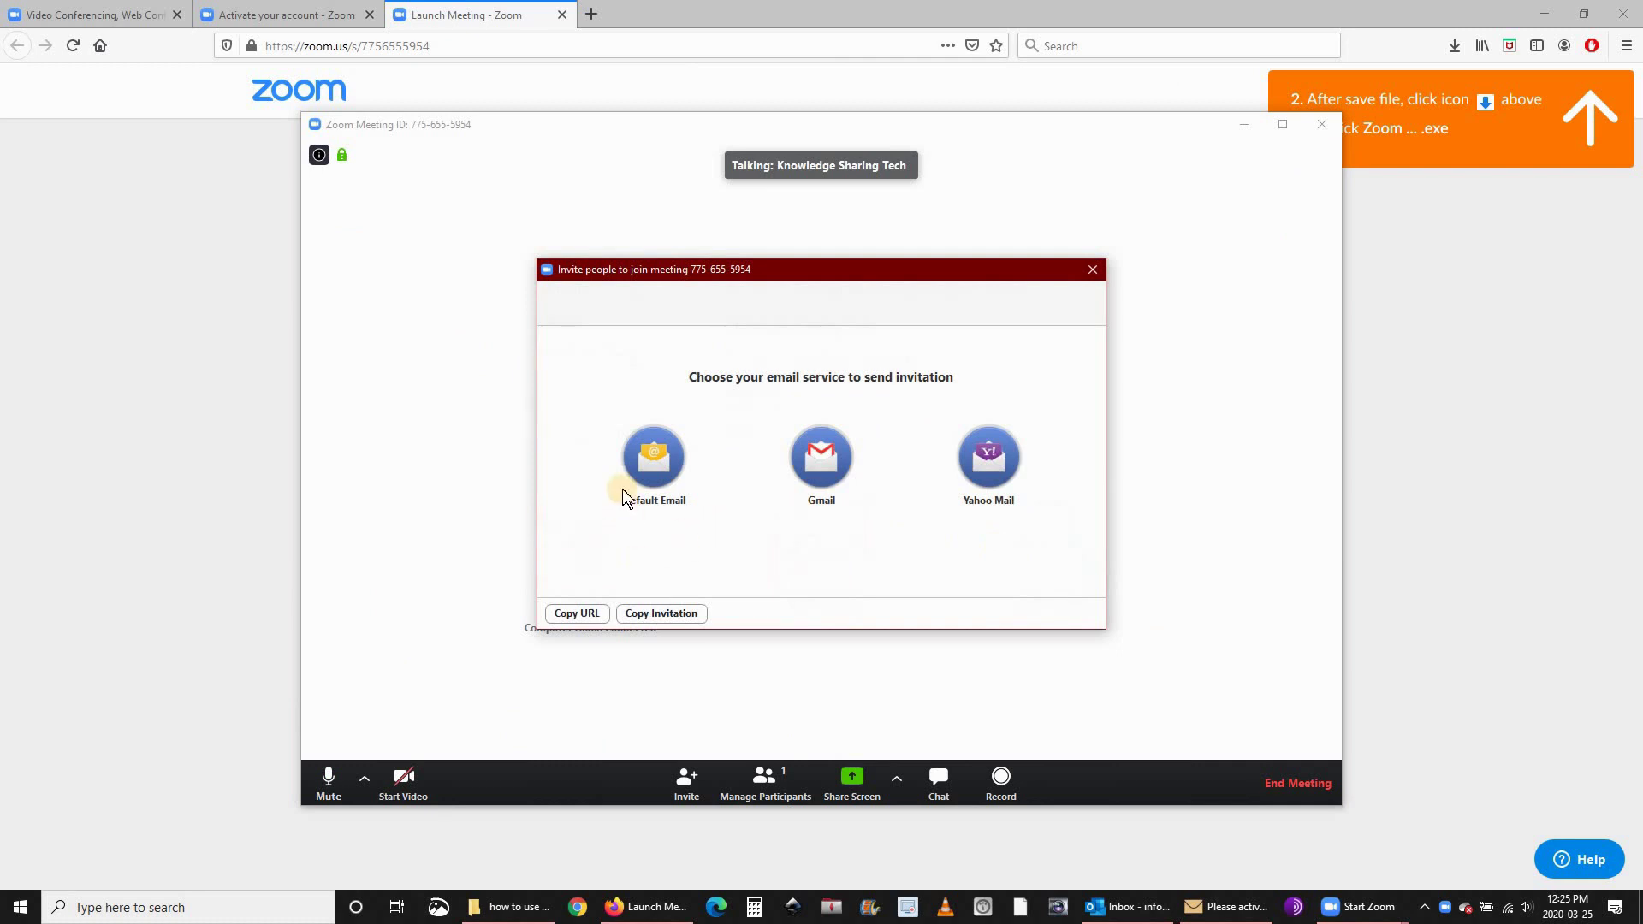
{"action": "left_click", "coordinate": [577, 613]}
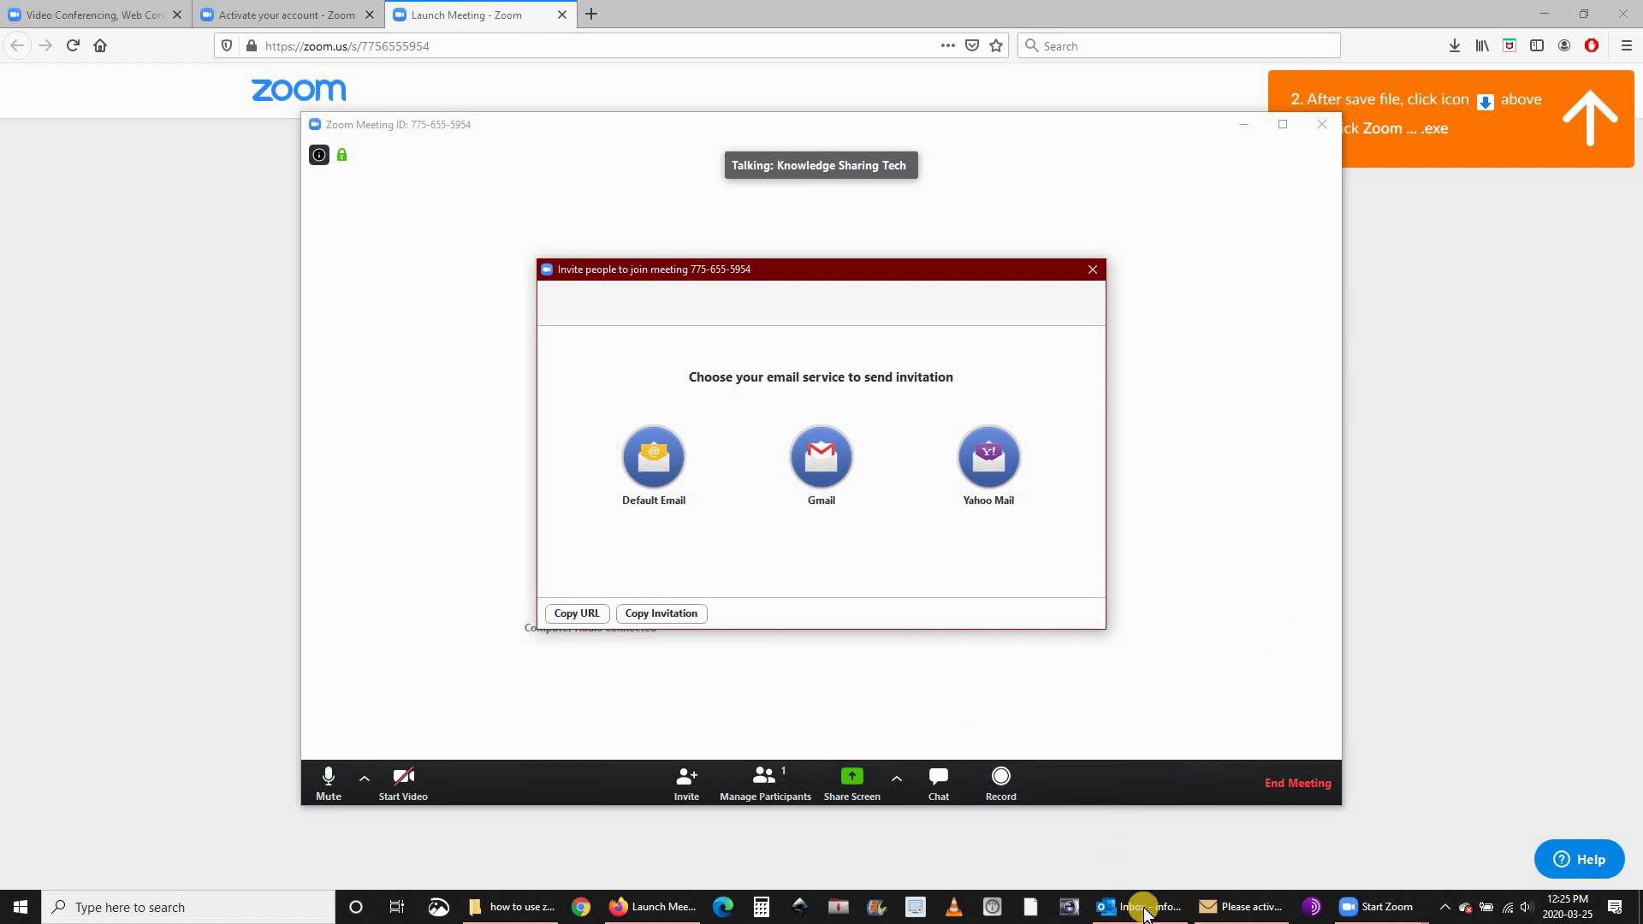
Paste the Zoom invitation and meeting link into the new Outlook message, then close the draft.
{"action": "left_click", "coordinate": [1232, 909]}
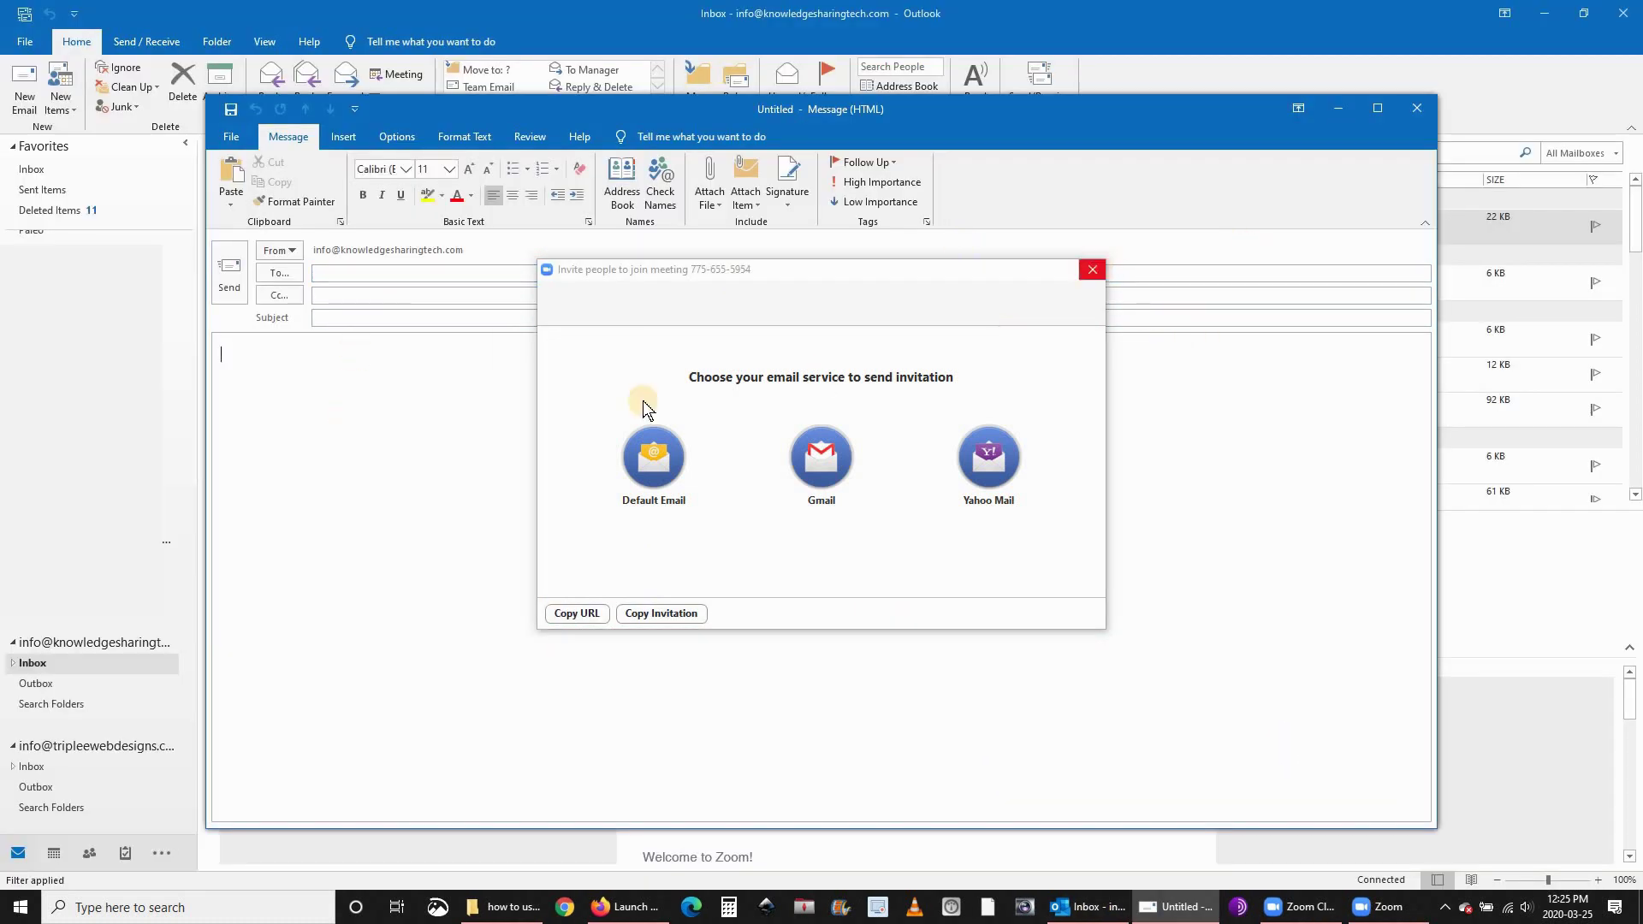
{"action": "left_click", "coordinate": [1089, 271]}
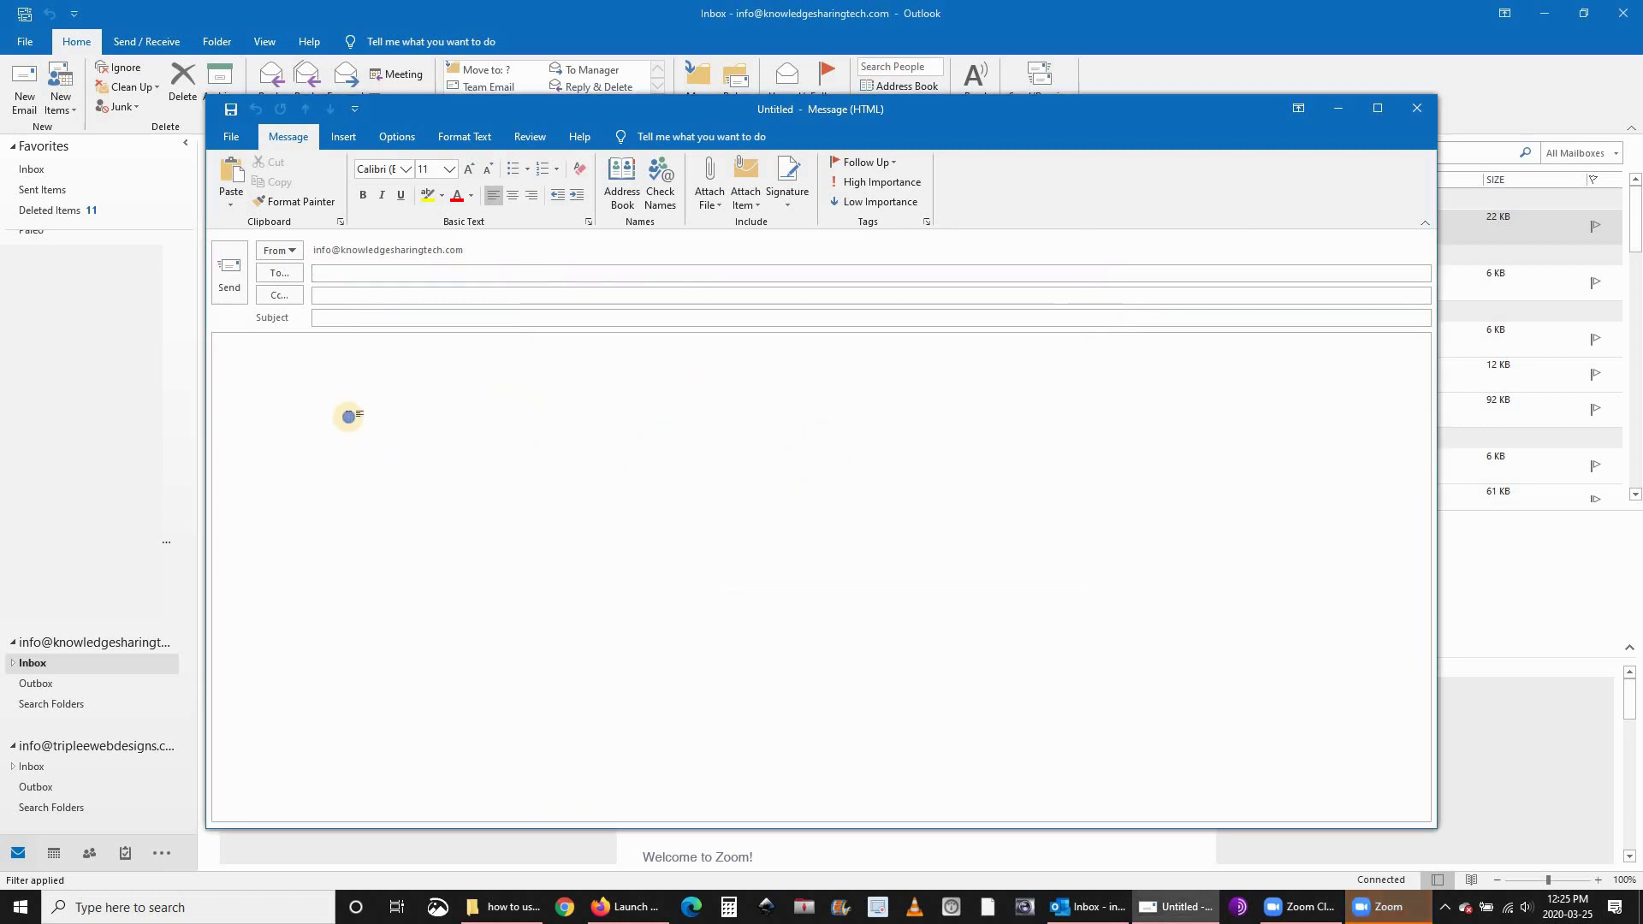
{"action": "right_click", "coordinate": [348, 417]}
{"action": "left_click", "coordinate": [385, 492]}
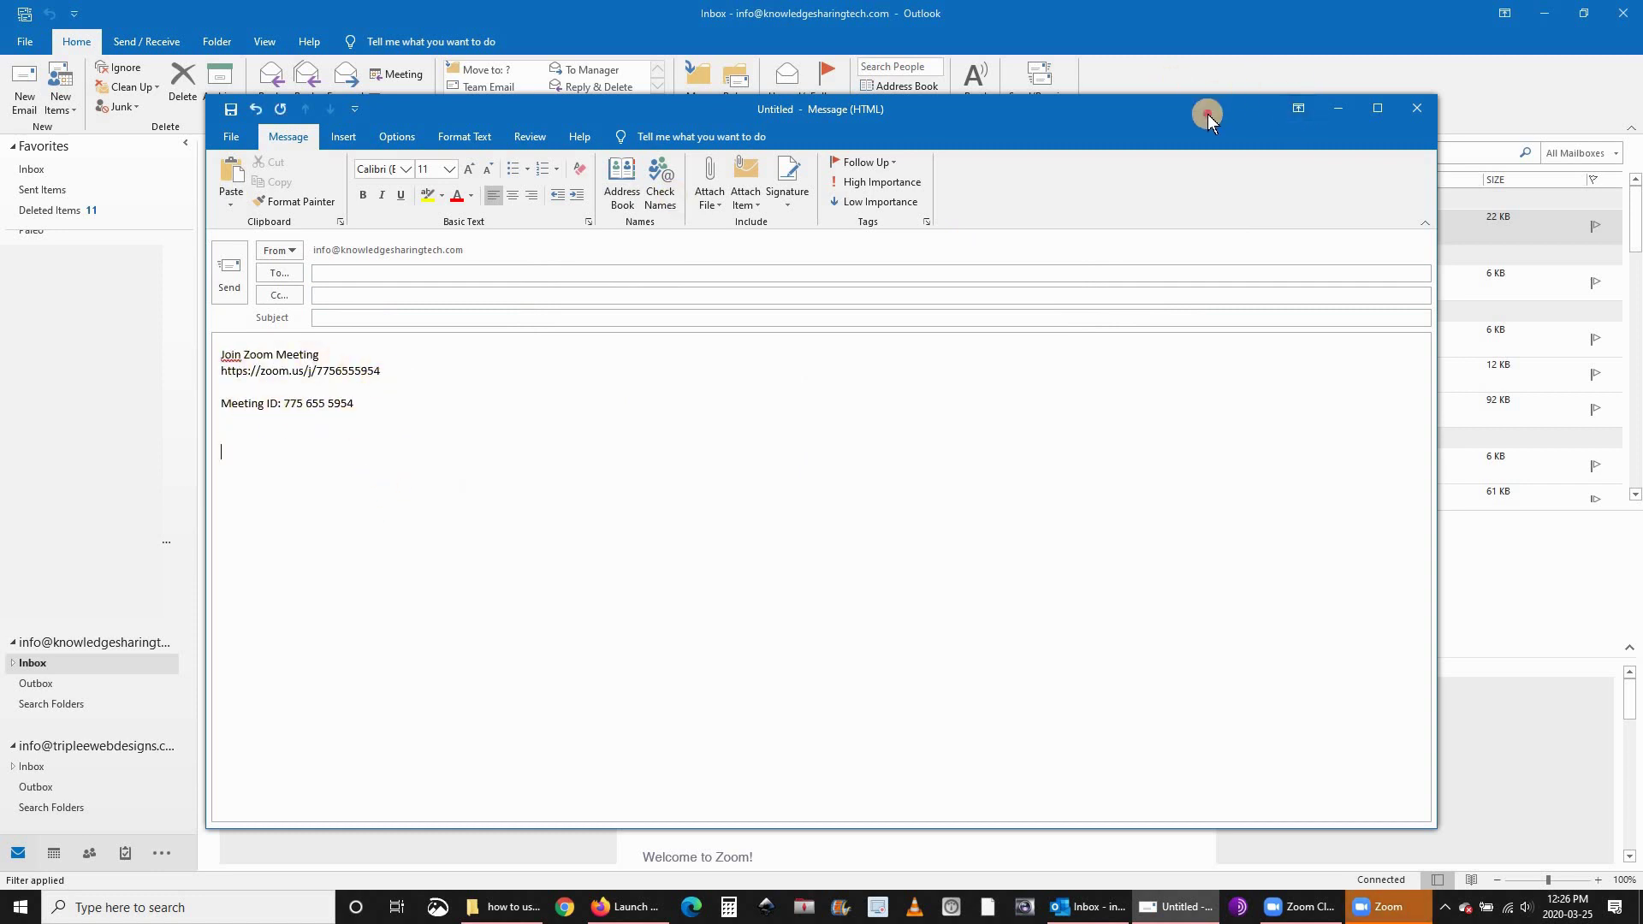
{"action": "left_click_drag", "start_coordinate": [1208, 114], "coordinate": [1031, 105]}
{"action": "key", "text": "ctrl+v"}
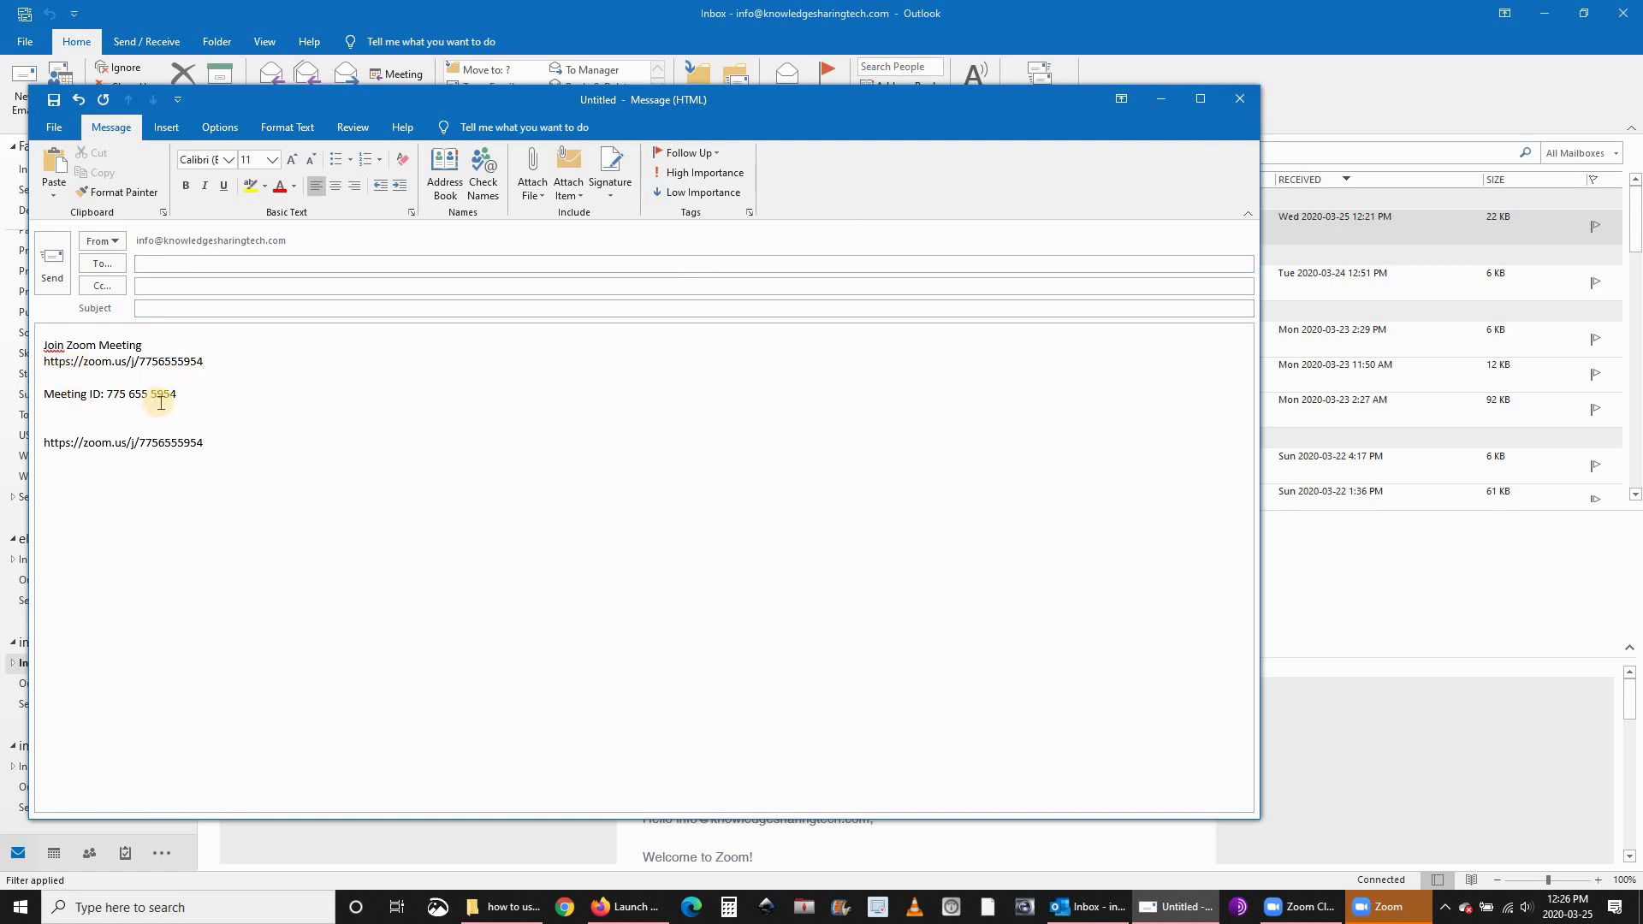
{"action": "left_click", "coordinate": [153, 259]}
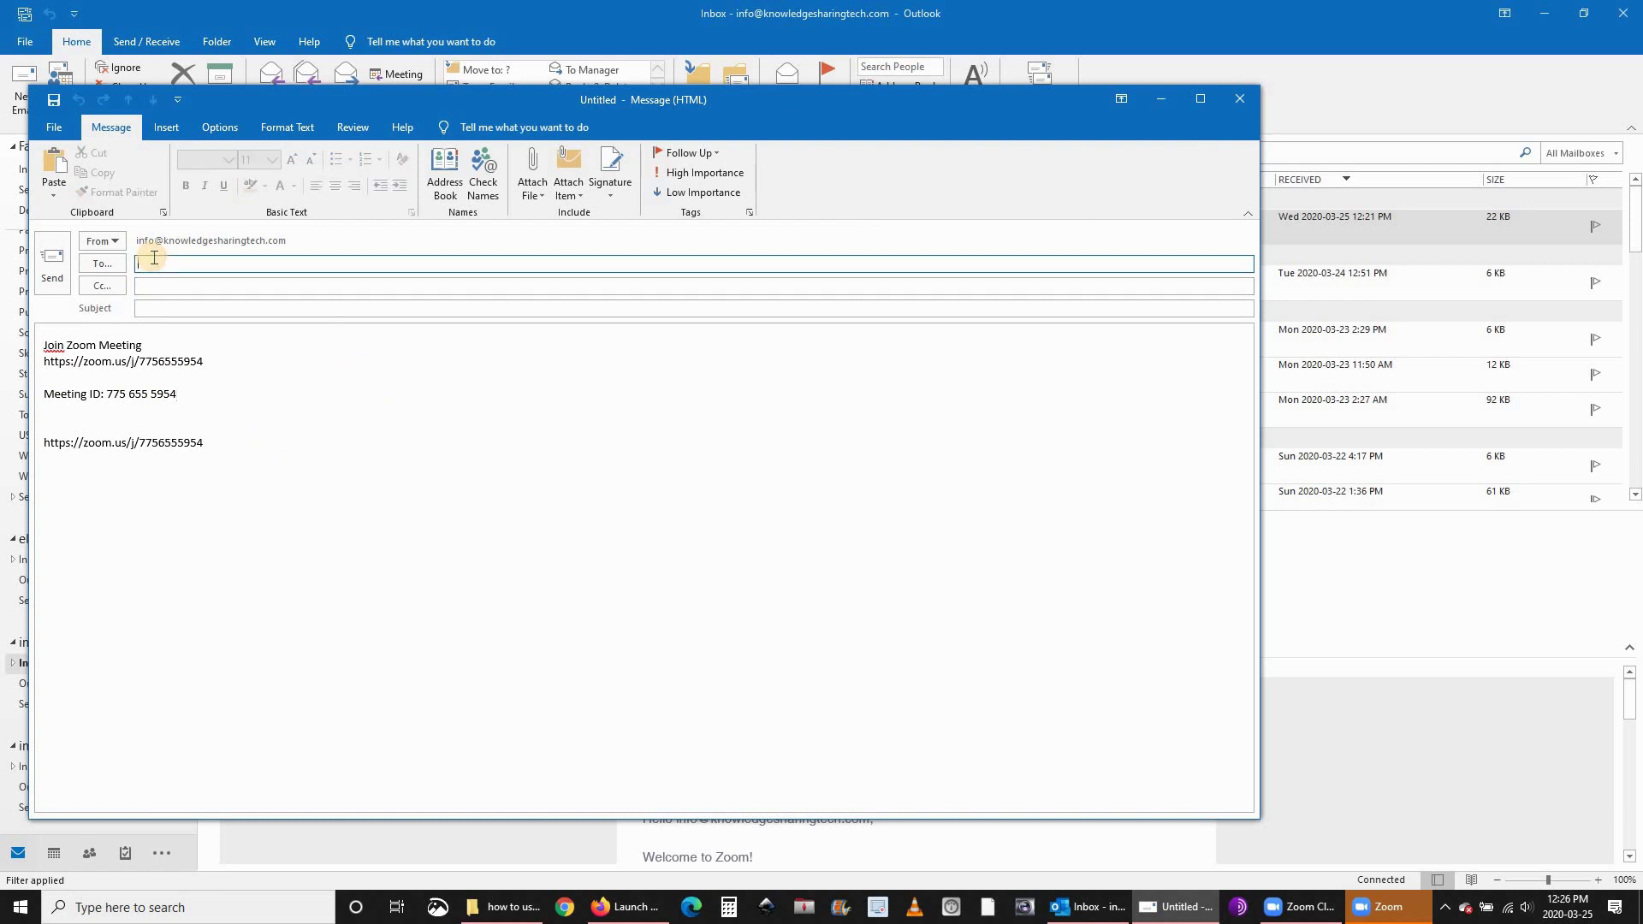
{"action": "left_click", "coordinate": [1240, 101]}
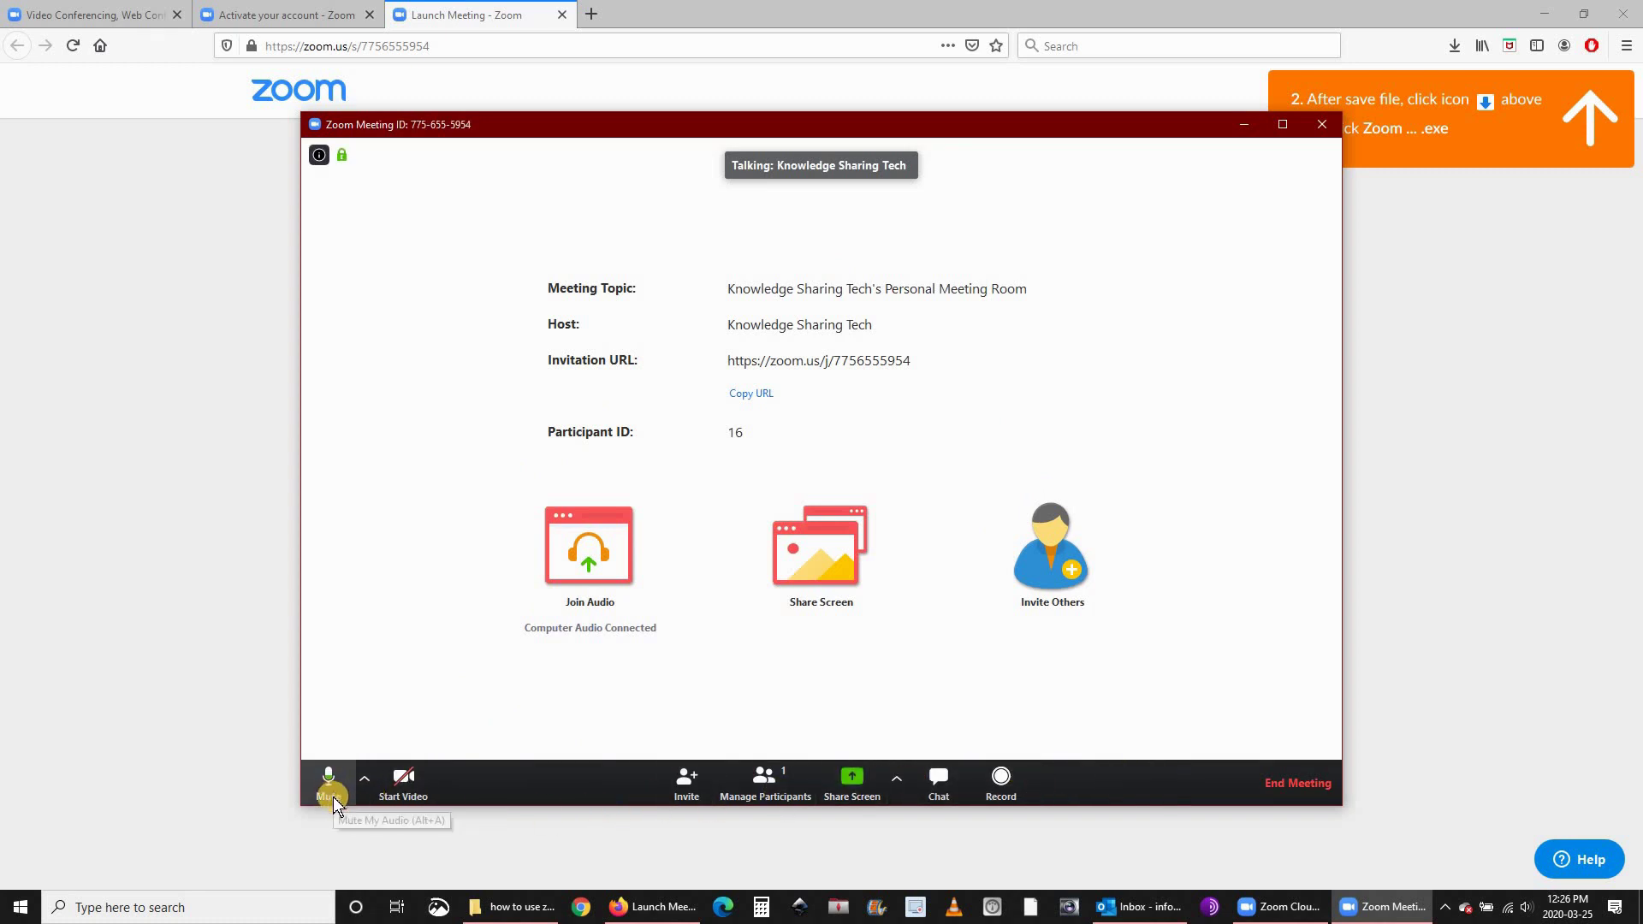
Review the microphone and speaker options, then dismiss them.
{"action": "left_click", "coordinate": [363, 783]}
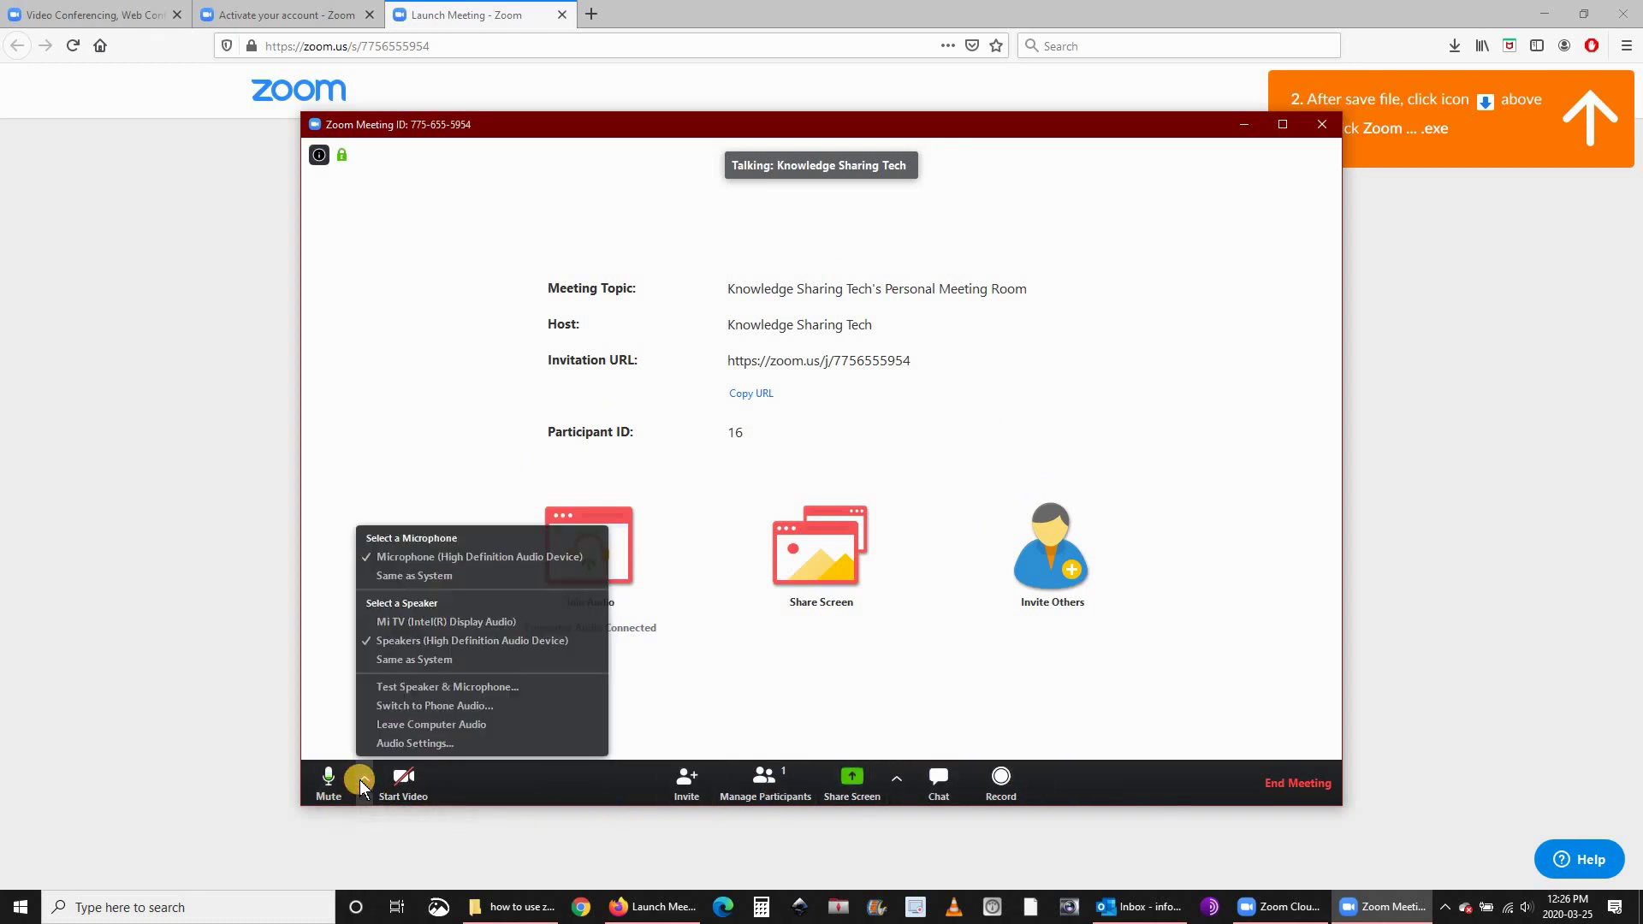
{"action": "left_click", "coordinate": [332, 712]}
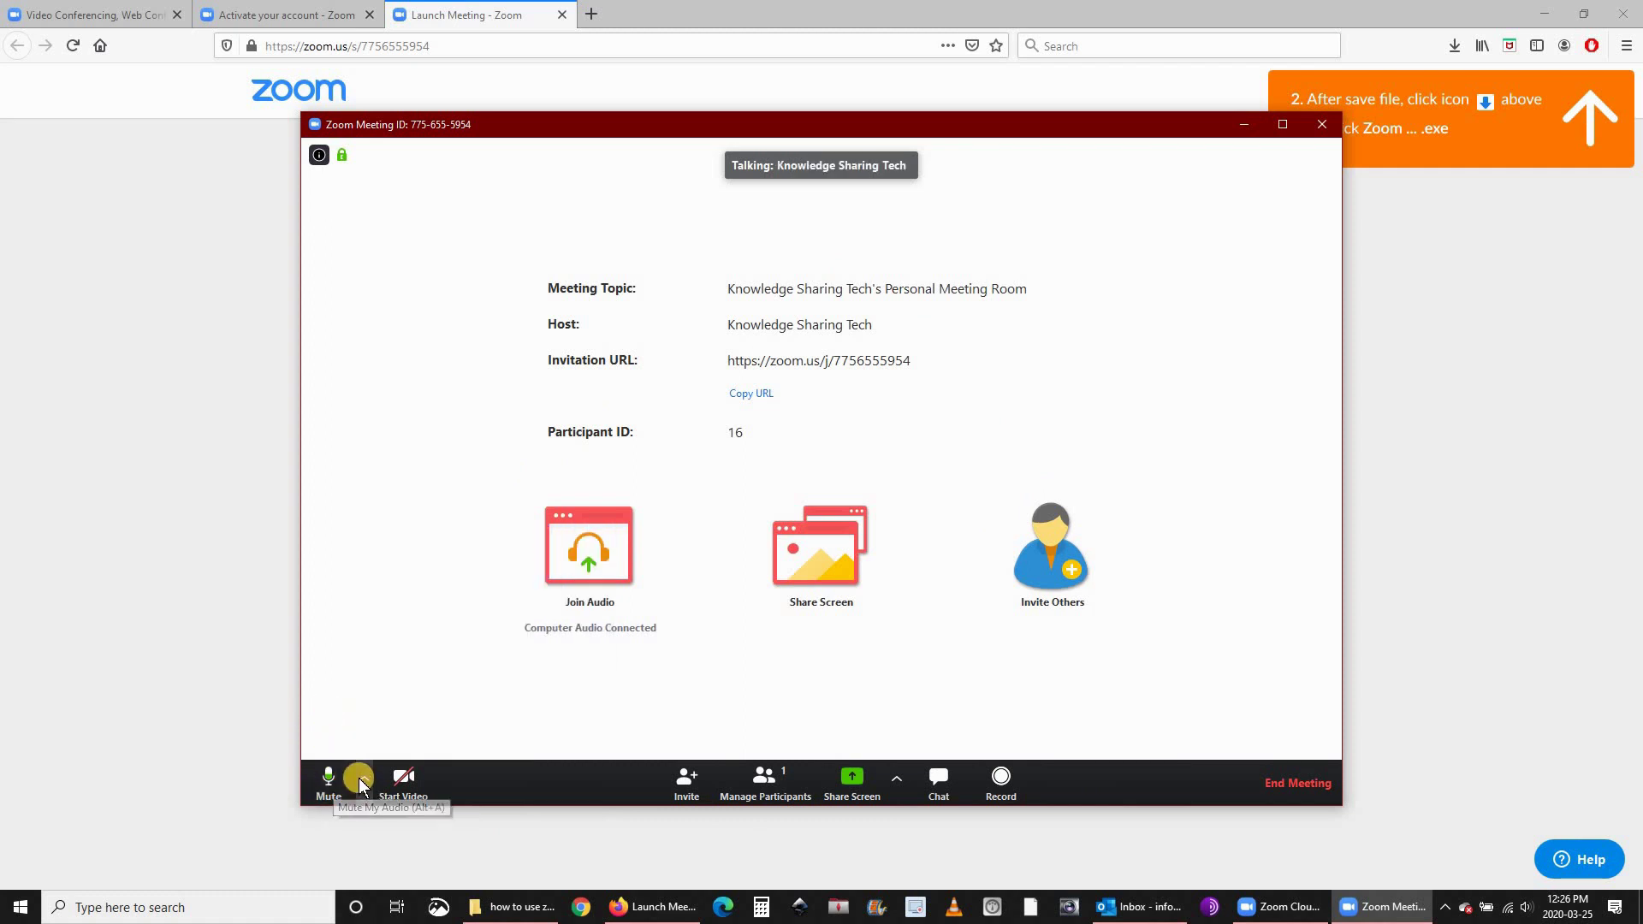
{"action": "left_click", "coordinate": [363, 782]}
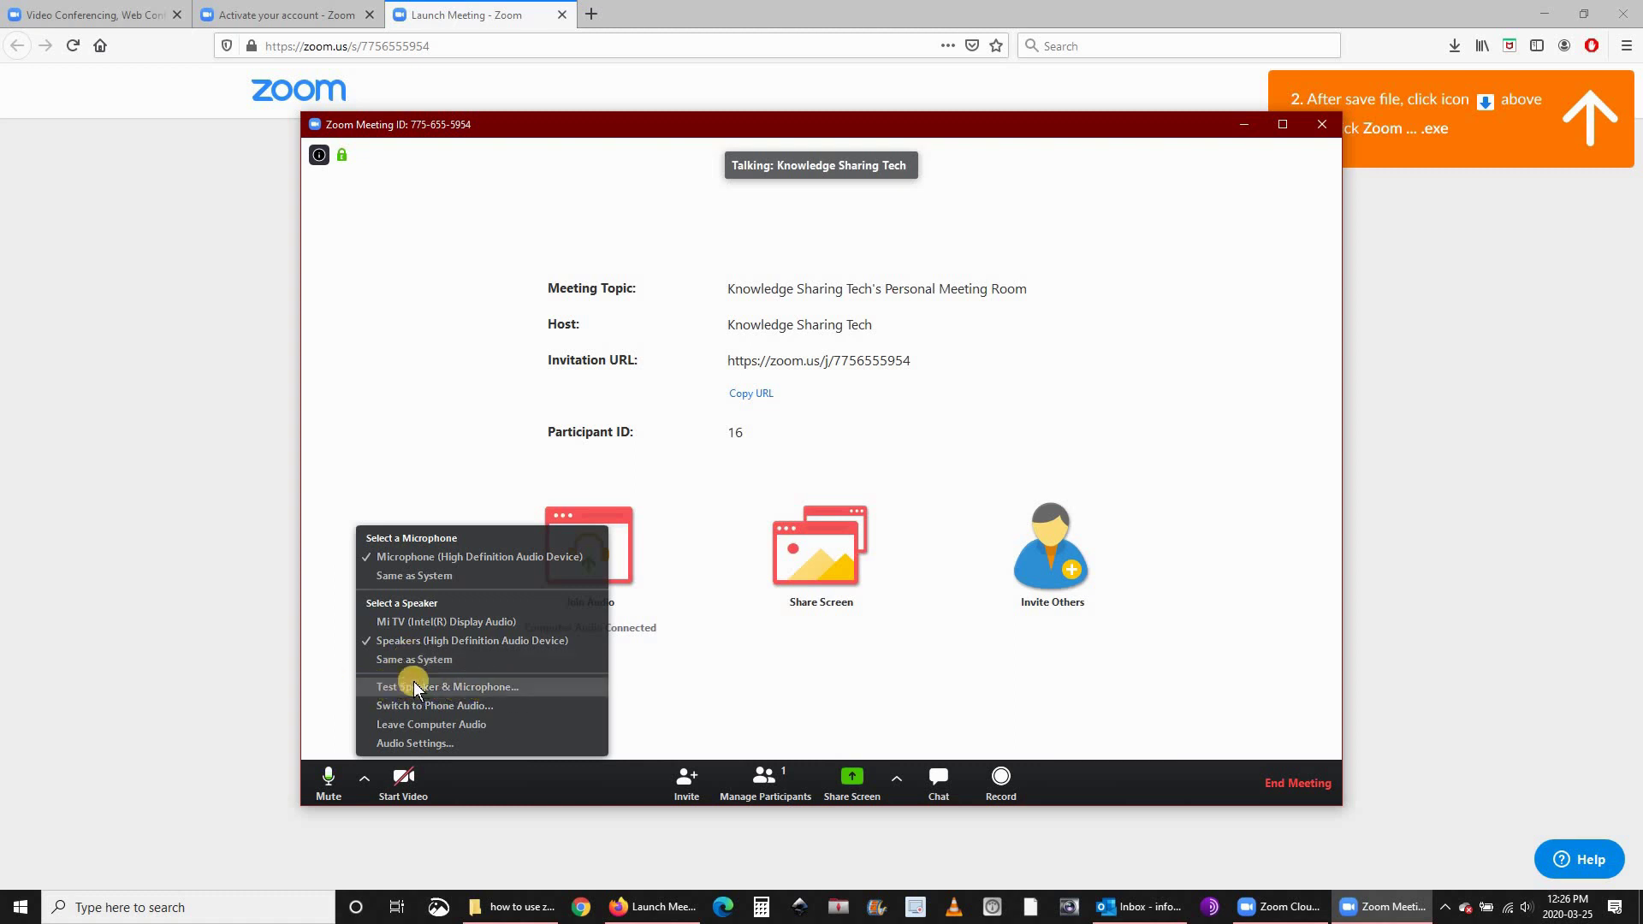
{"action": "left_click", "coordinate": [332, 680]}
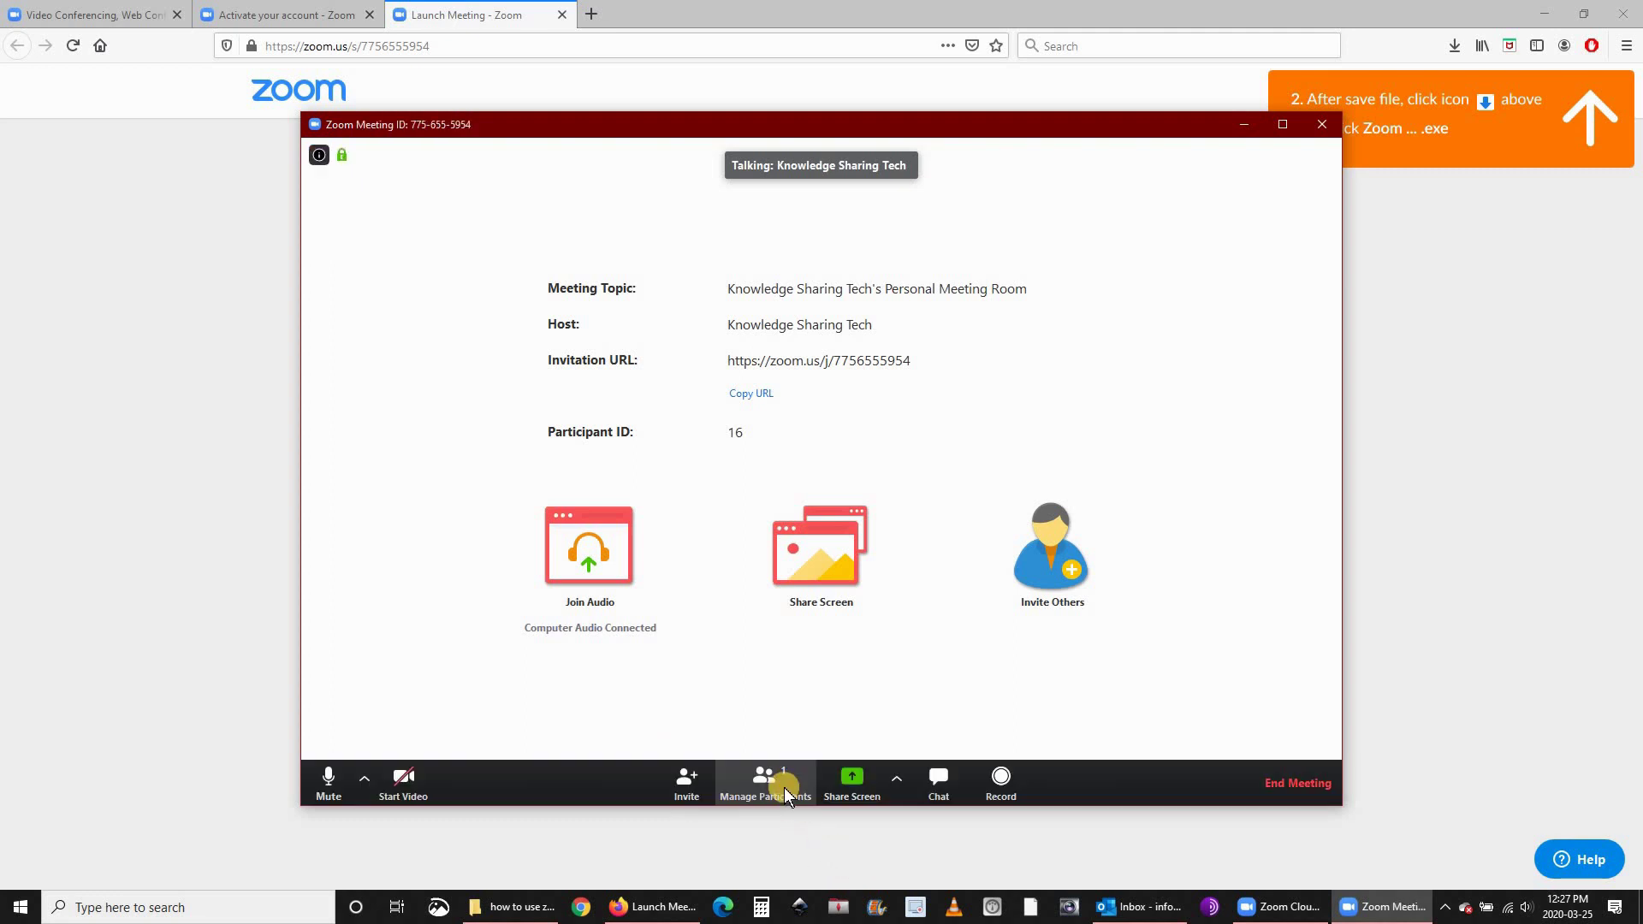
Show the participants list and pop it out of the meeting window.
{"action": "left_click", "coordinate": [761, 781]}
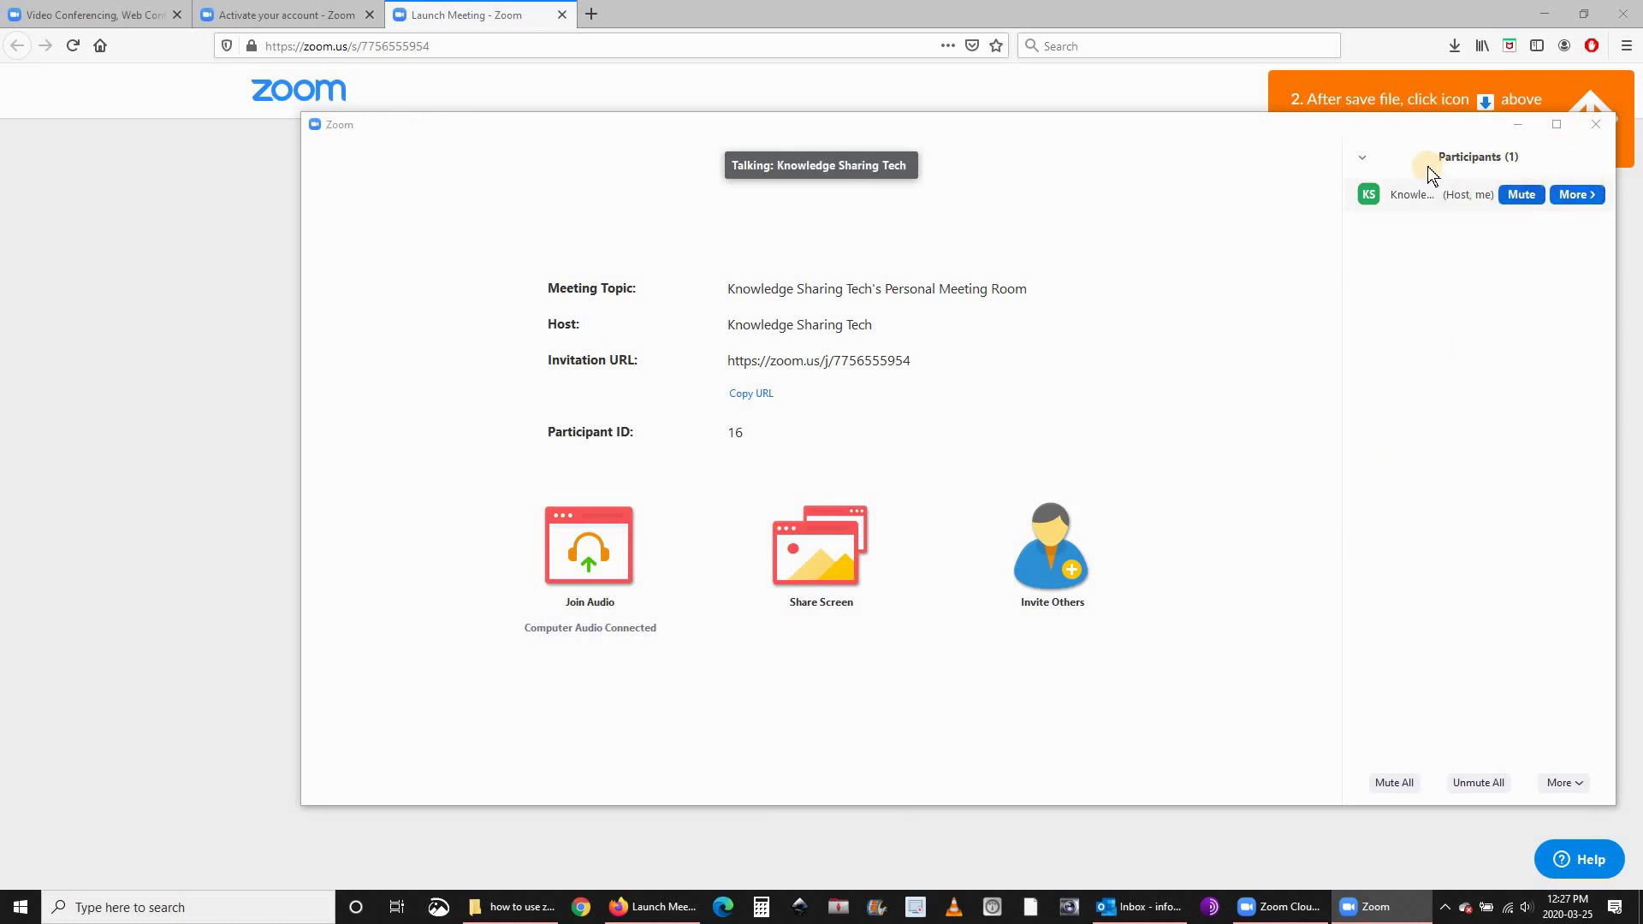
{"action": "left_click", "coordinate": [1362, 157]}
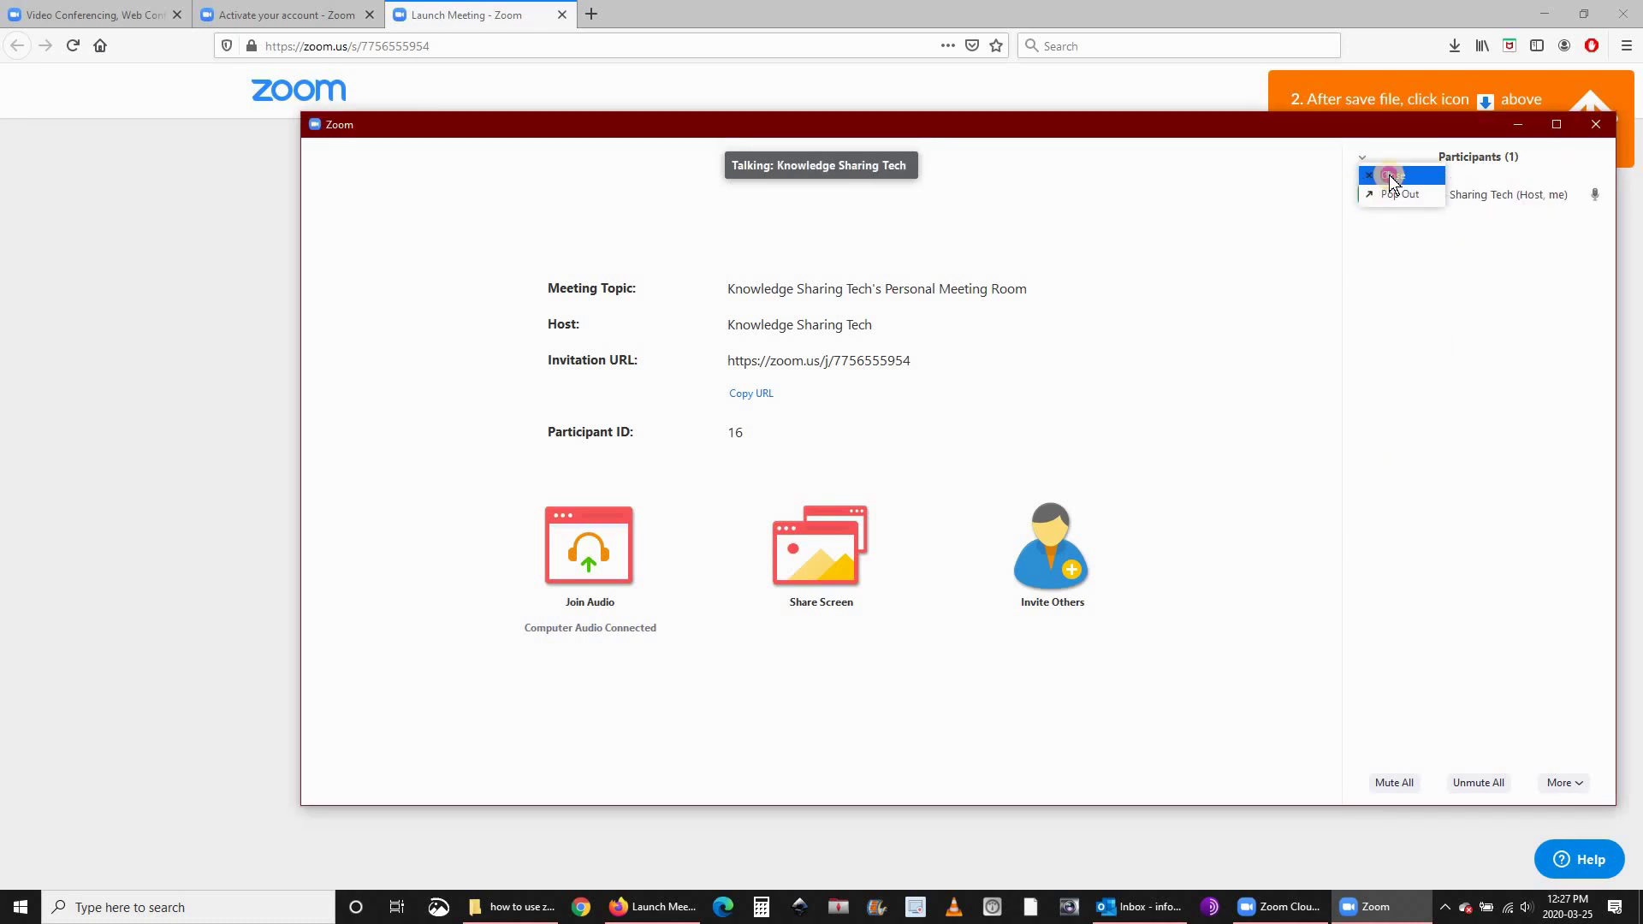
{"action": "left_click", "coordinate": [1390, 196]}
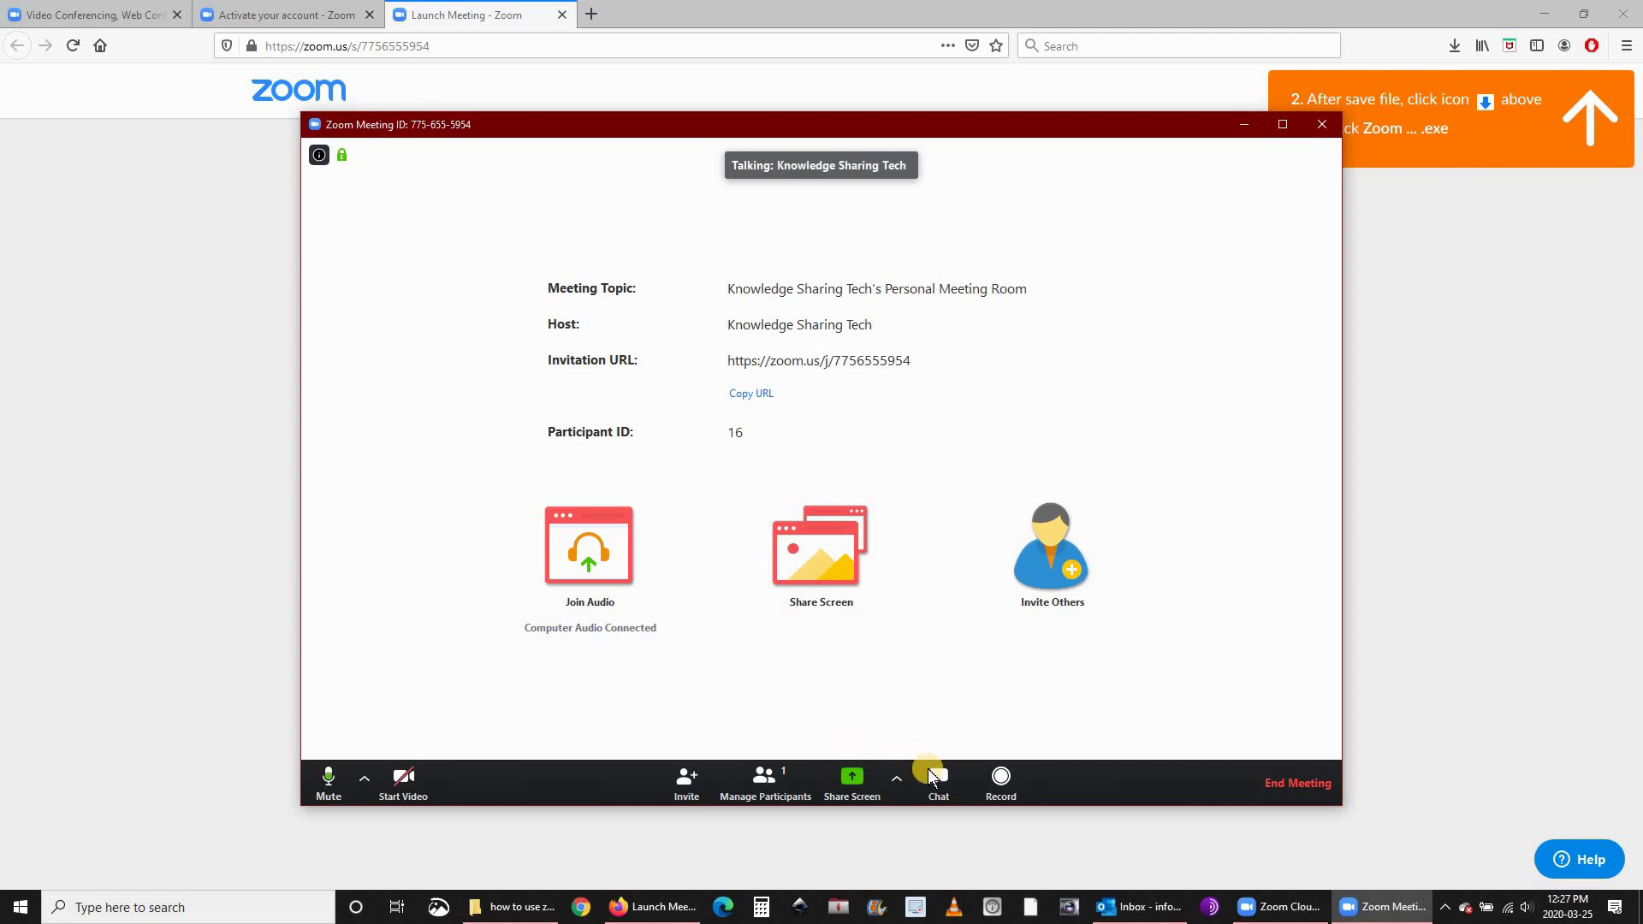
Dismiss the share picker without sharing, then record briefly and stop the recording.
{"action": "left_click", "coordinate": [853, 779]}
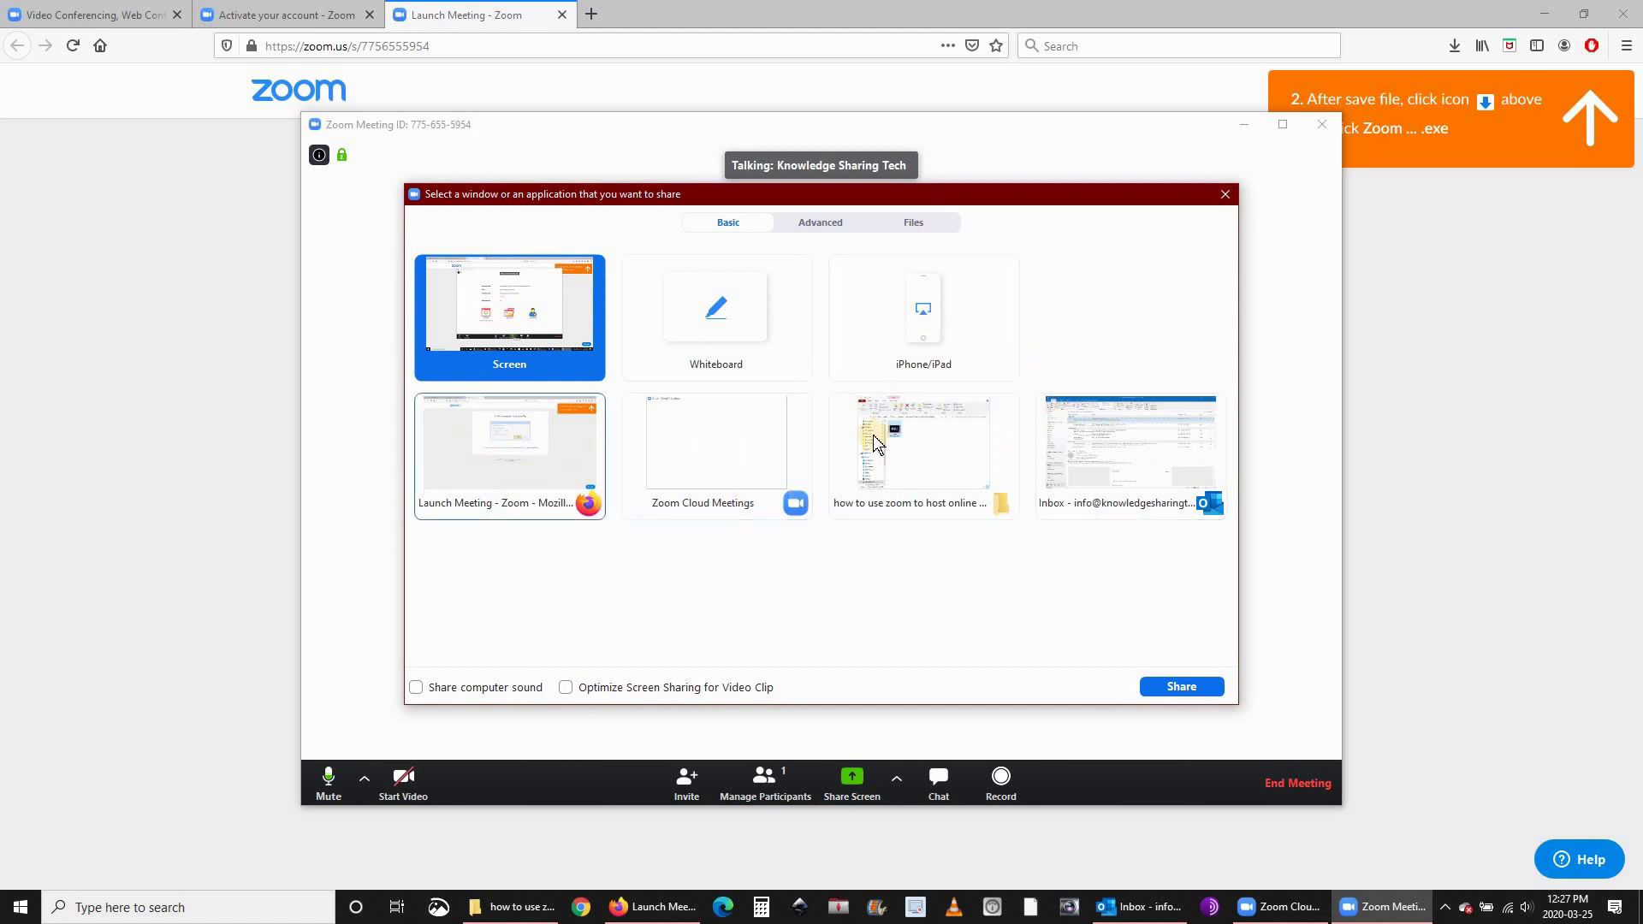
{"action": "left_click", "coordinate": [1175, 688]}
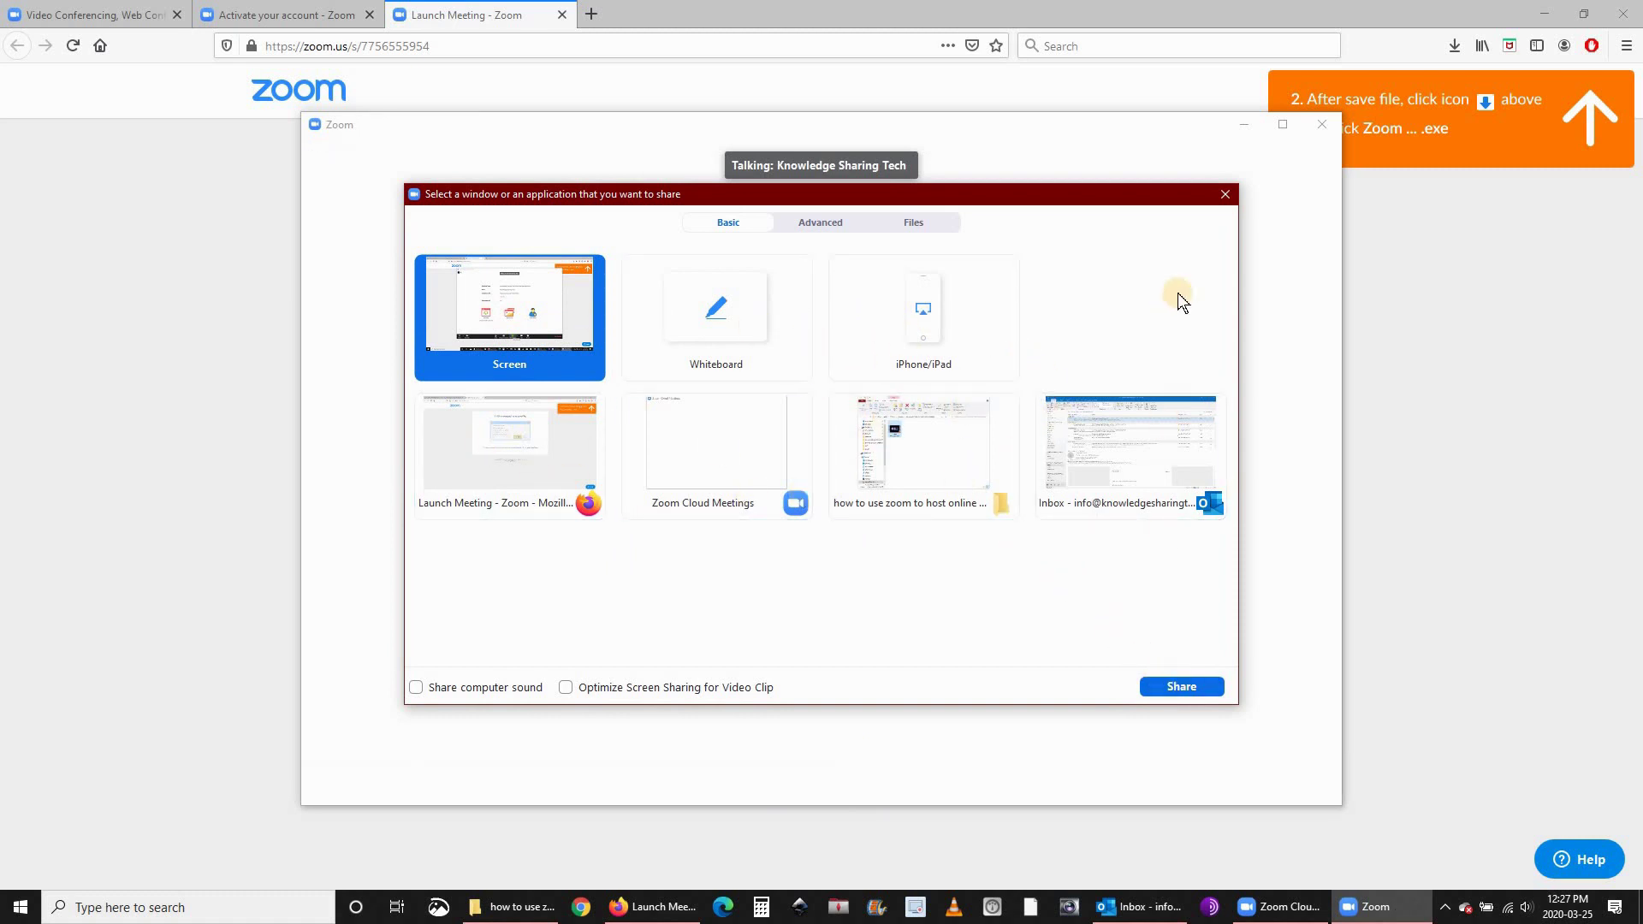
{"action": "left_click", "coordinate": [1225, 195]}
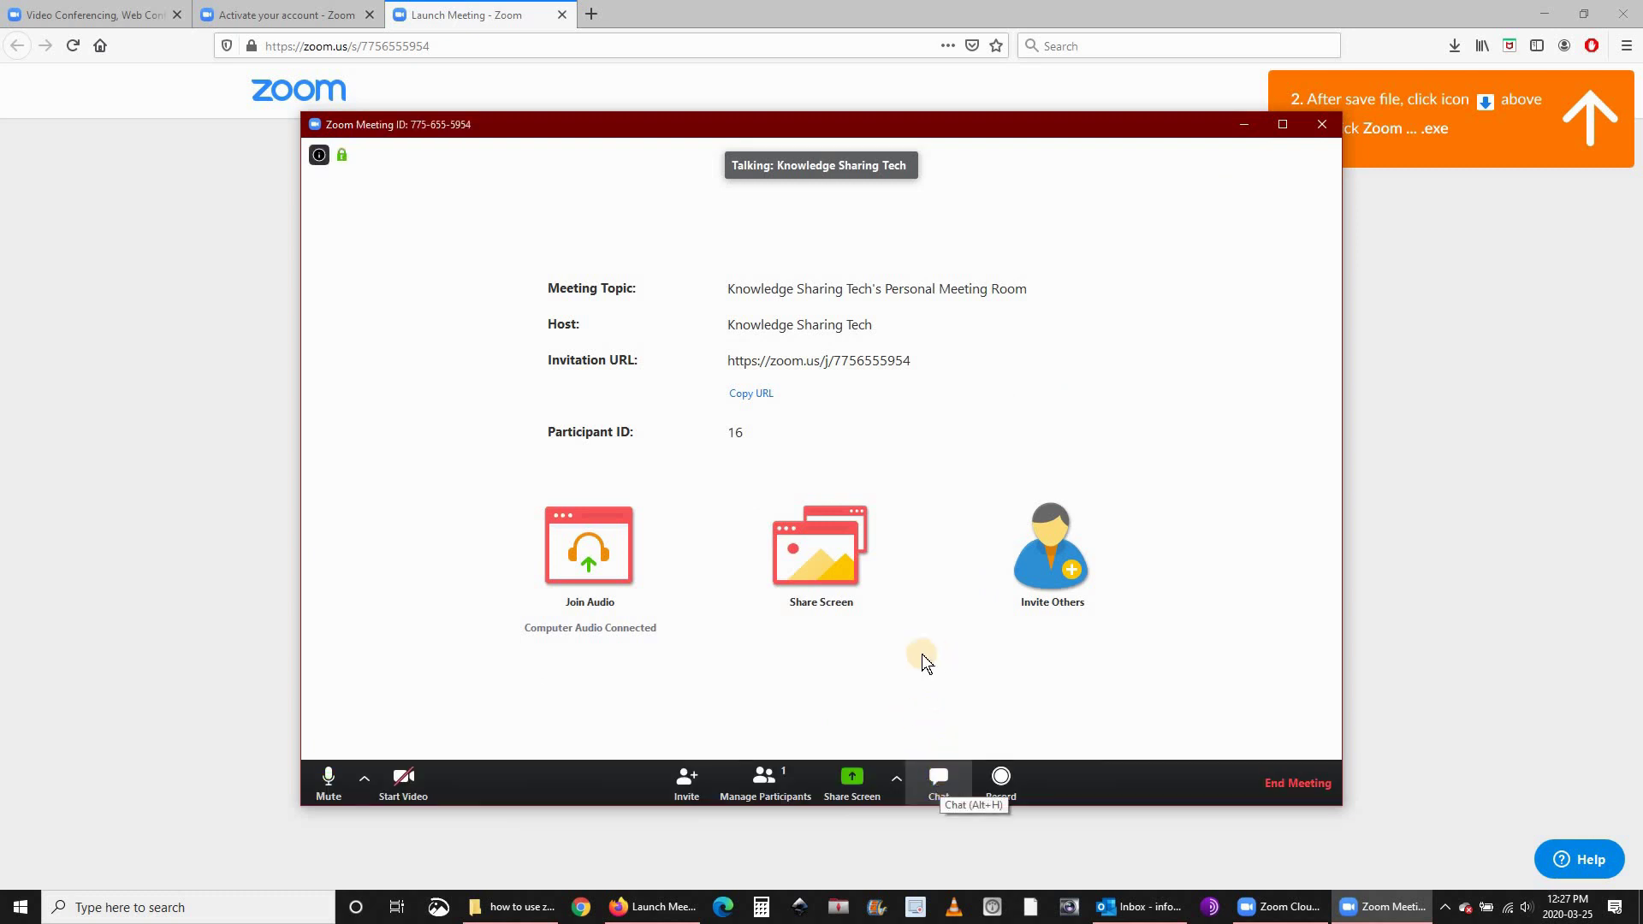
{"action": "left_click", "coordinate": [1004, 780]}
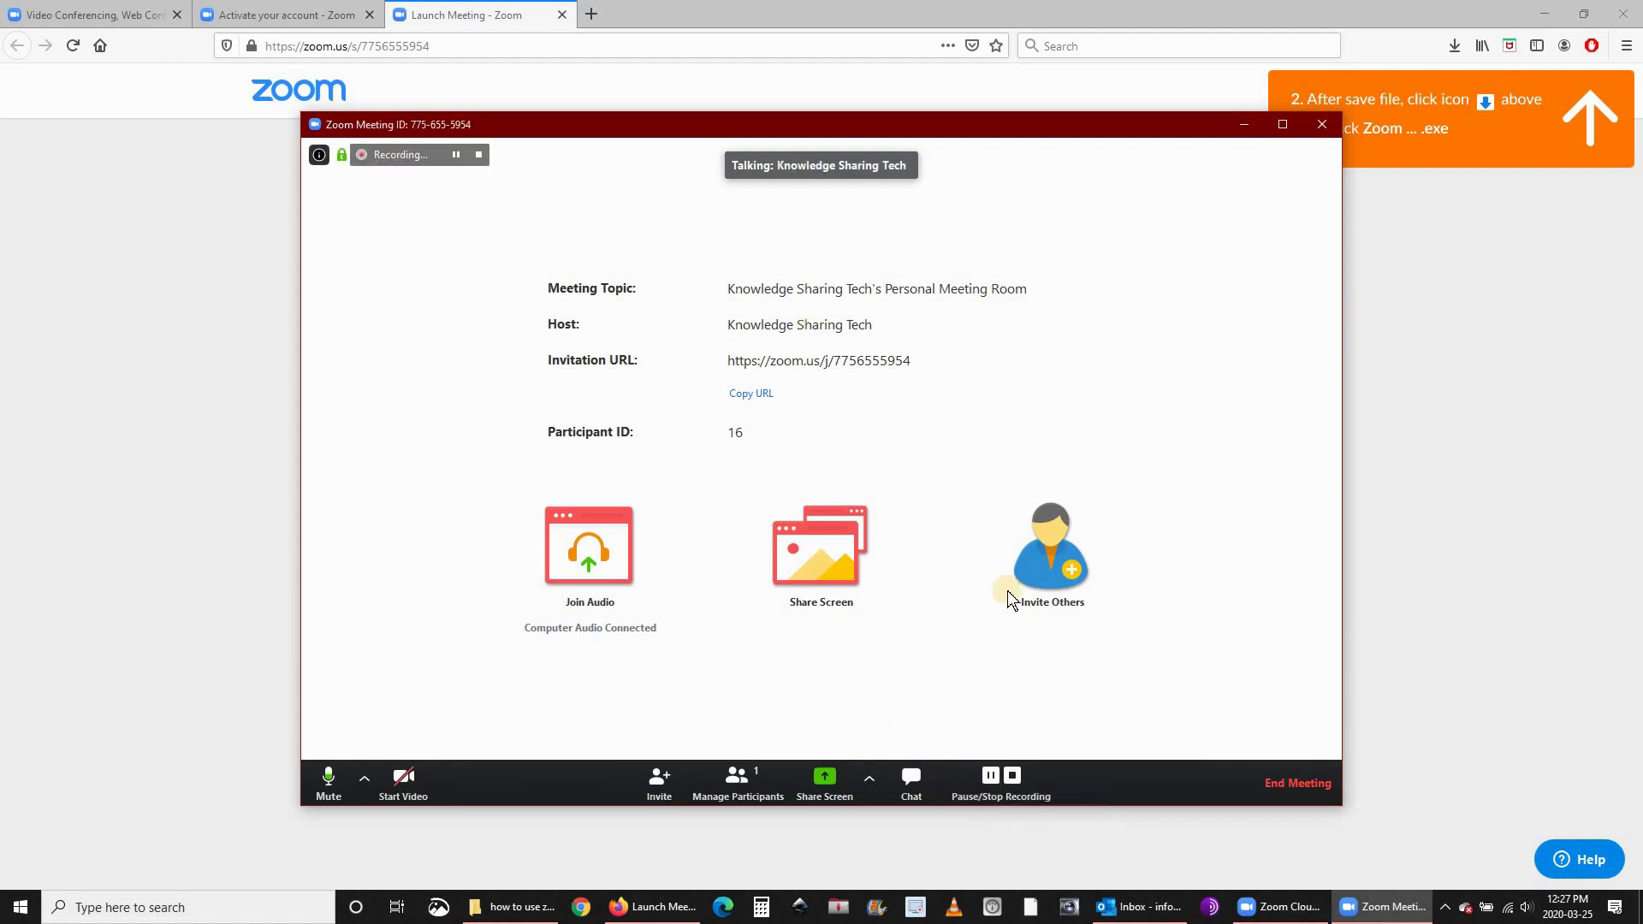
{"action": "left_click", "coordinate": [1012, 777]}
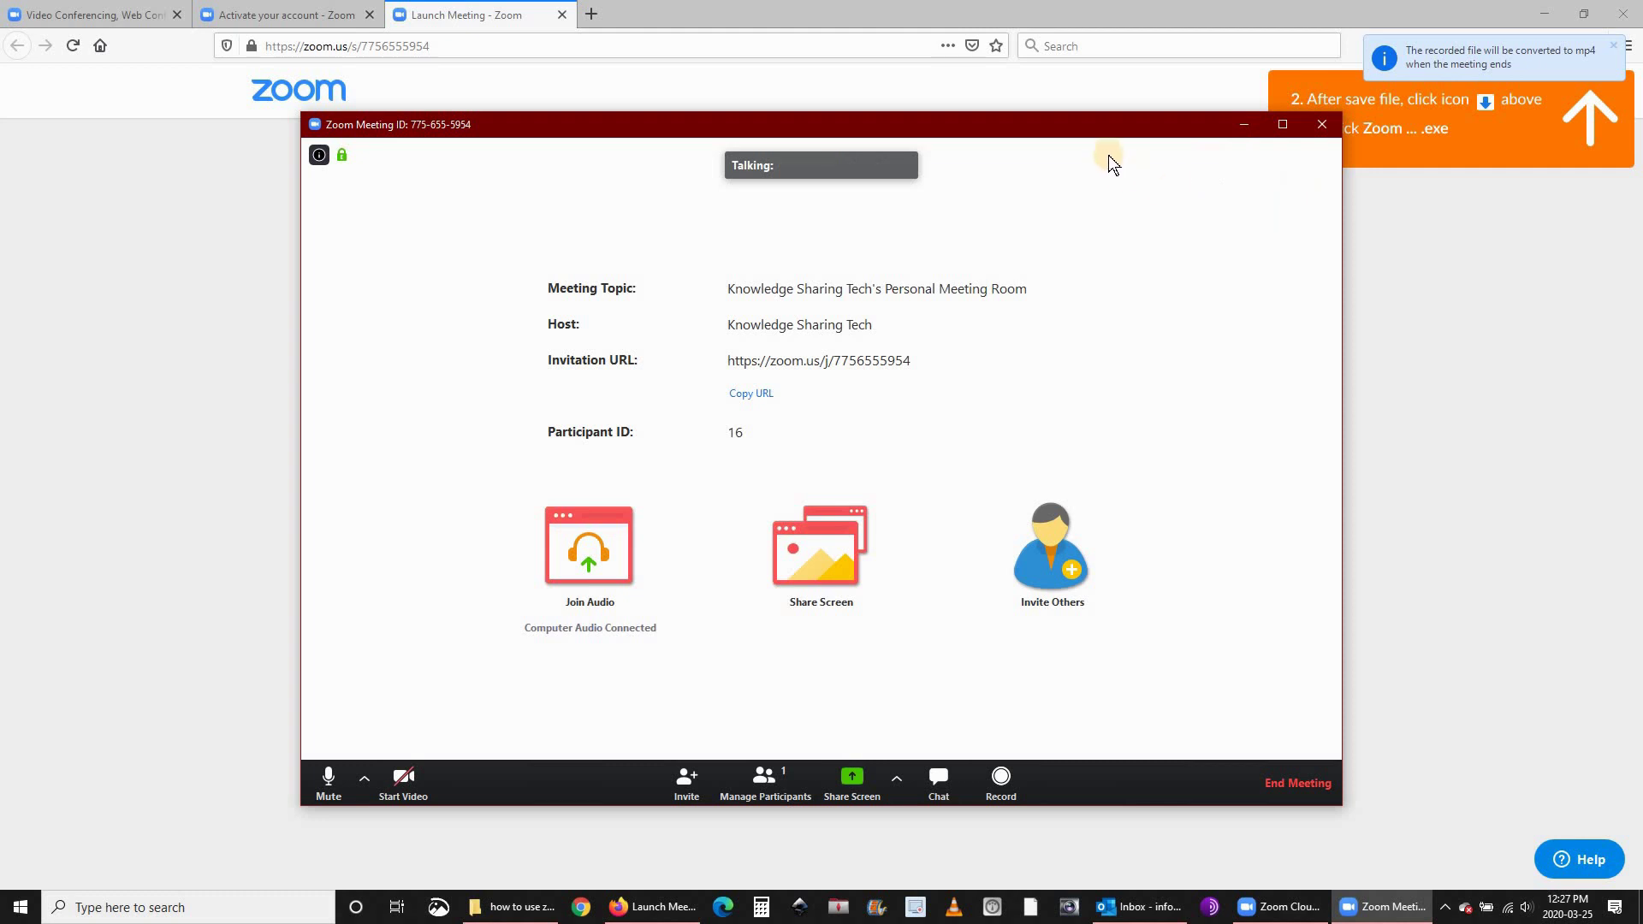
End the meeting for all participants and close the leftover Firefox window.
{"action": "left_click", "coordinate": [1318, 124]}
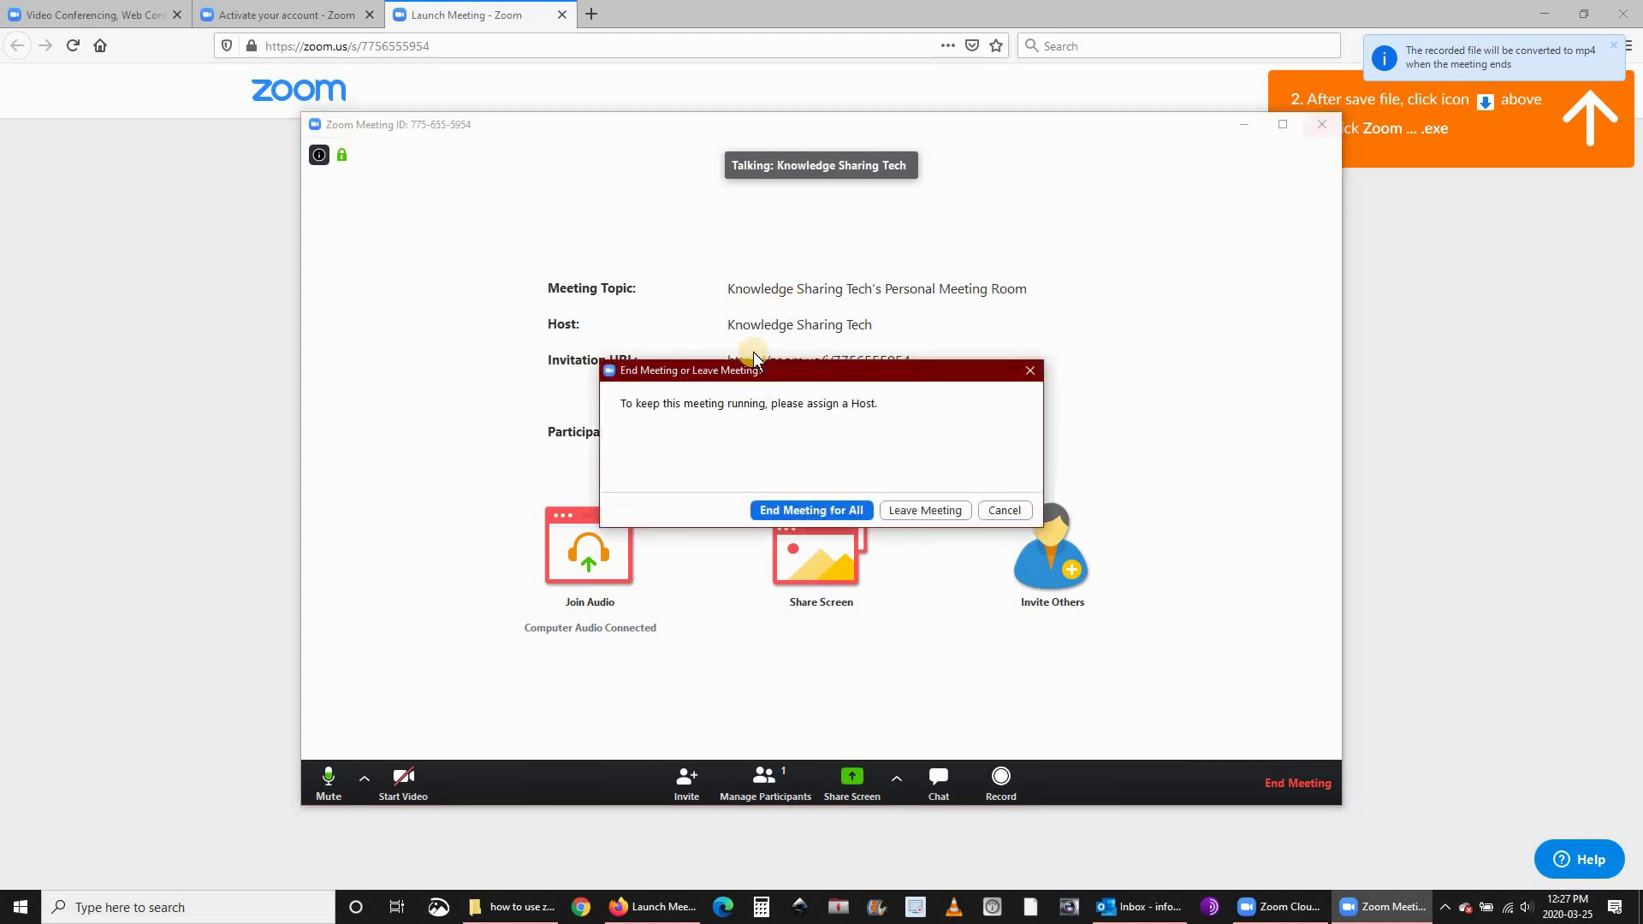
{"action": "left_click", "coordinate": [820, 510]}
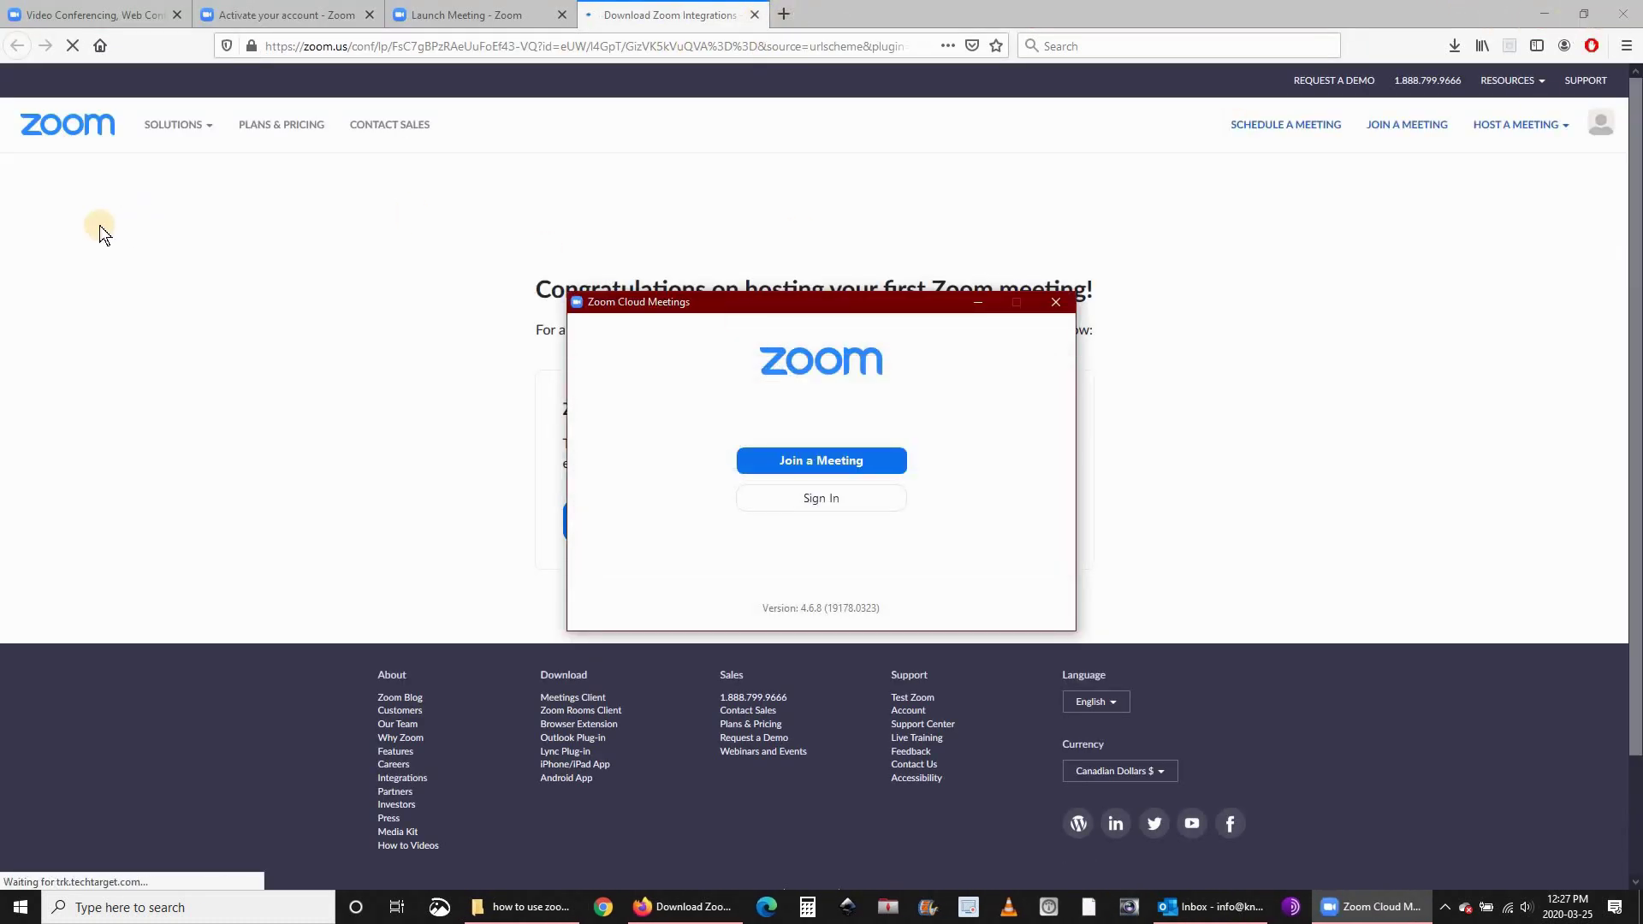
{"action": "left_click", "coordinate": [1614, 12]}
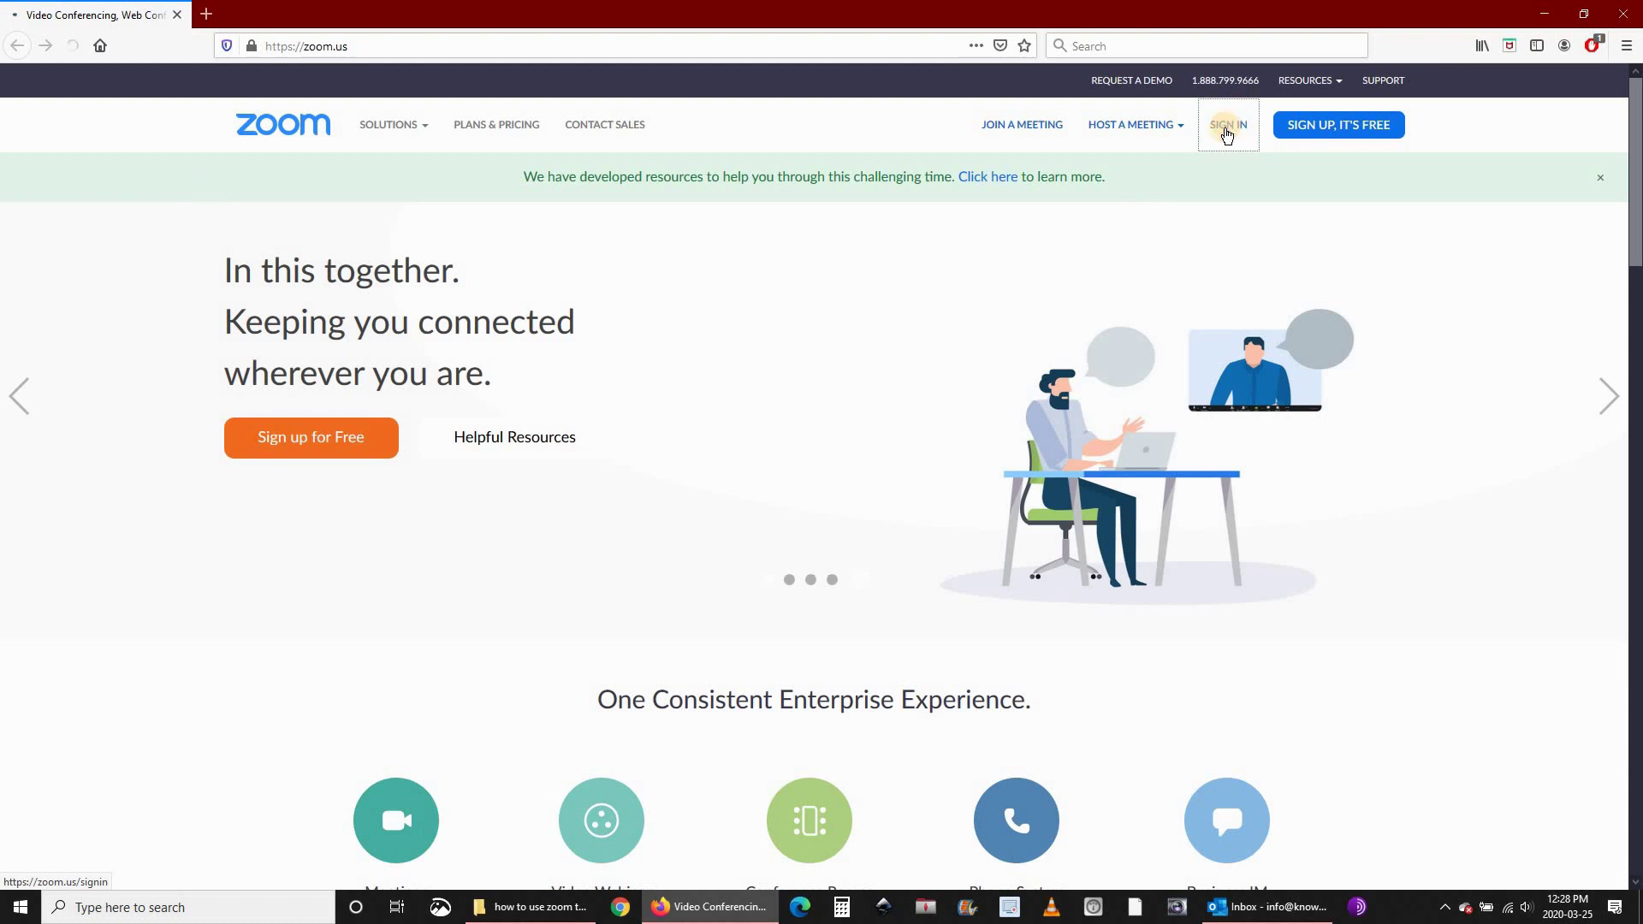
Sign in to the Zoom web portal with the account e-mail and password, and let Firefox save the login.
{"action": "left_click", "coordinate": [1227, 137]}
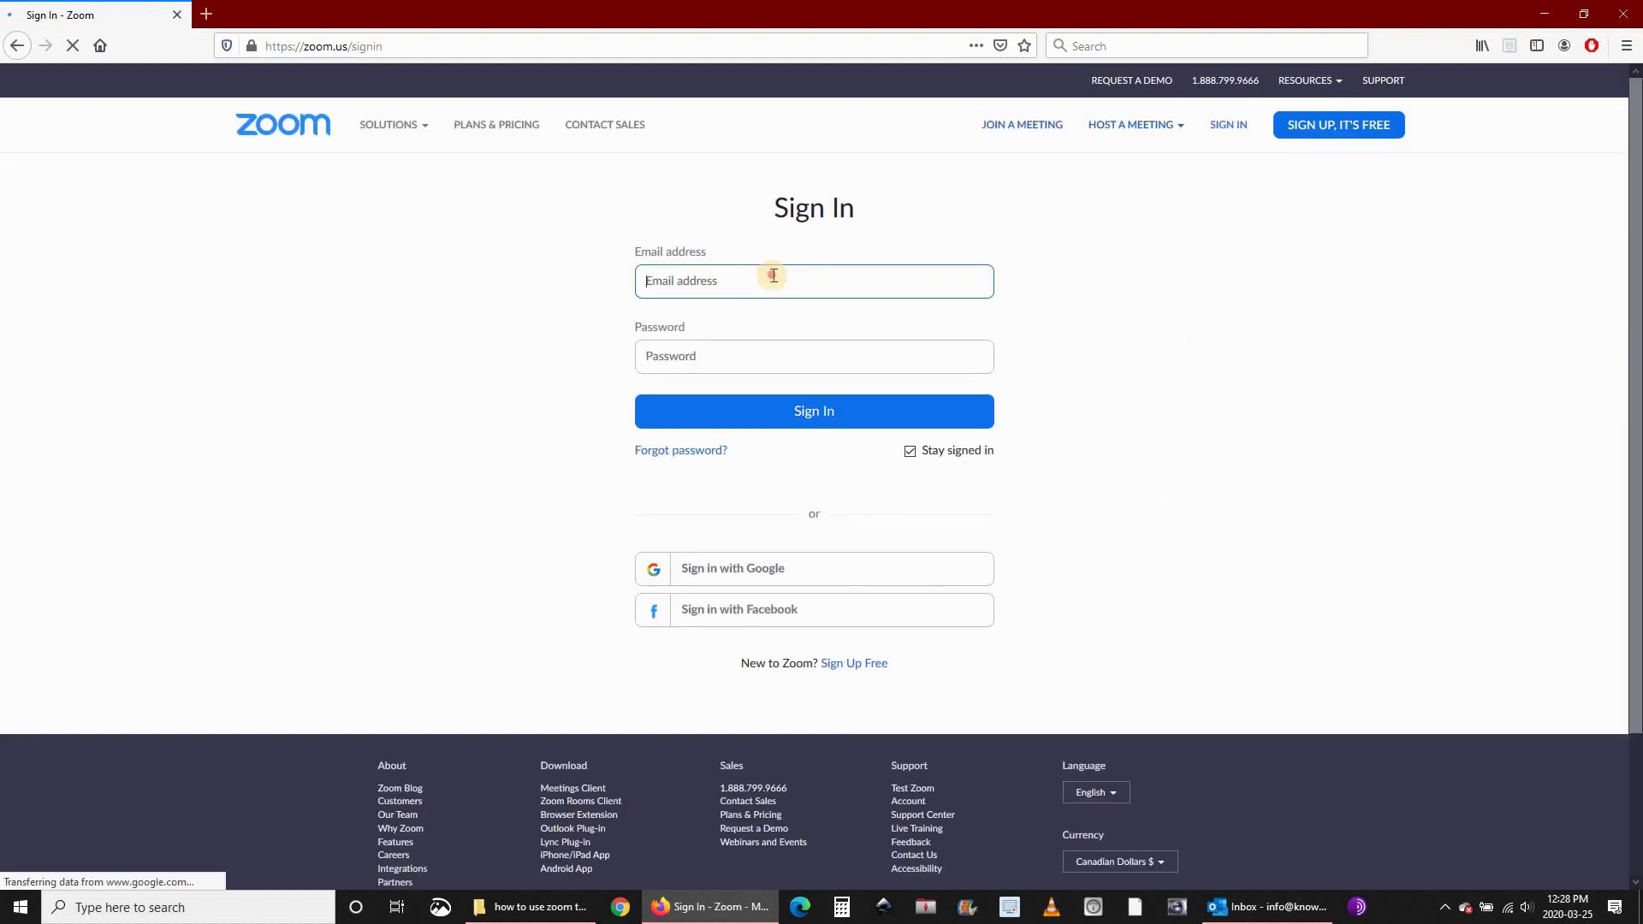
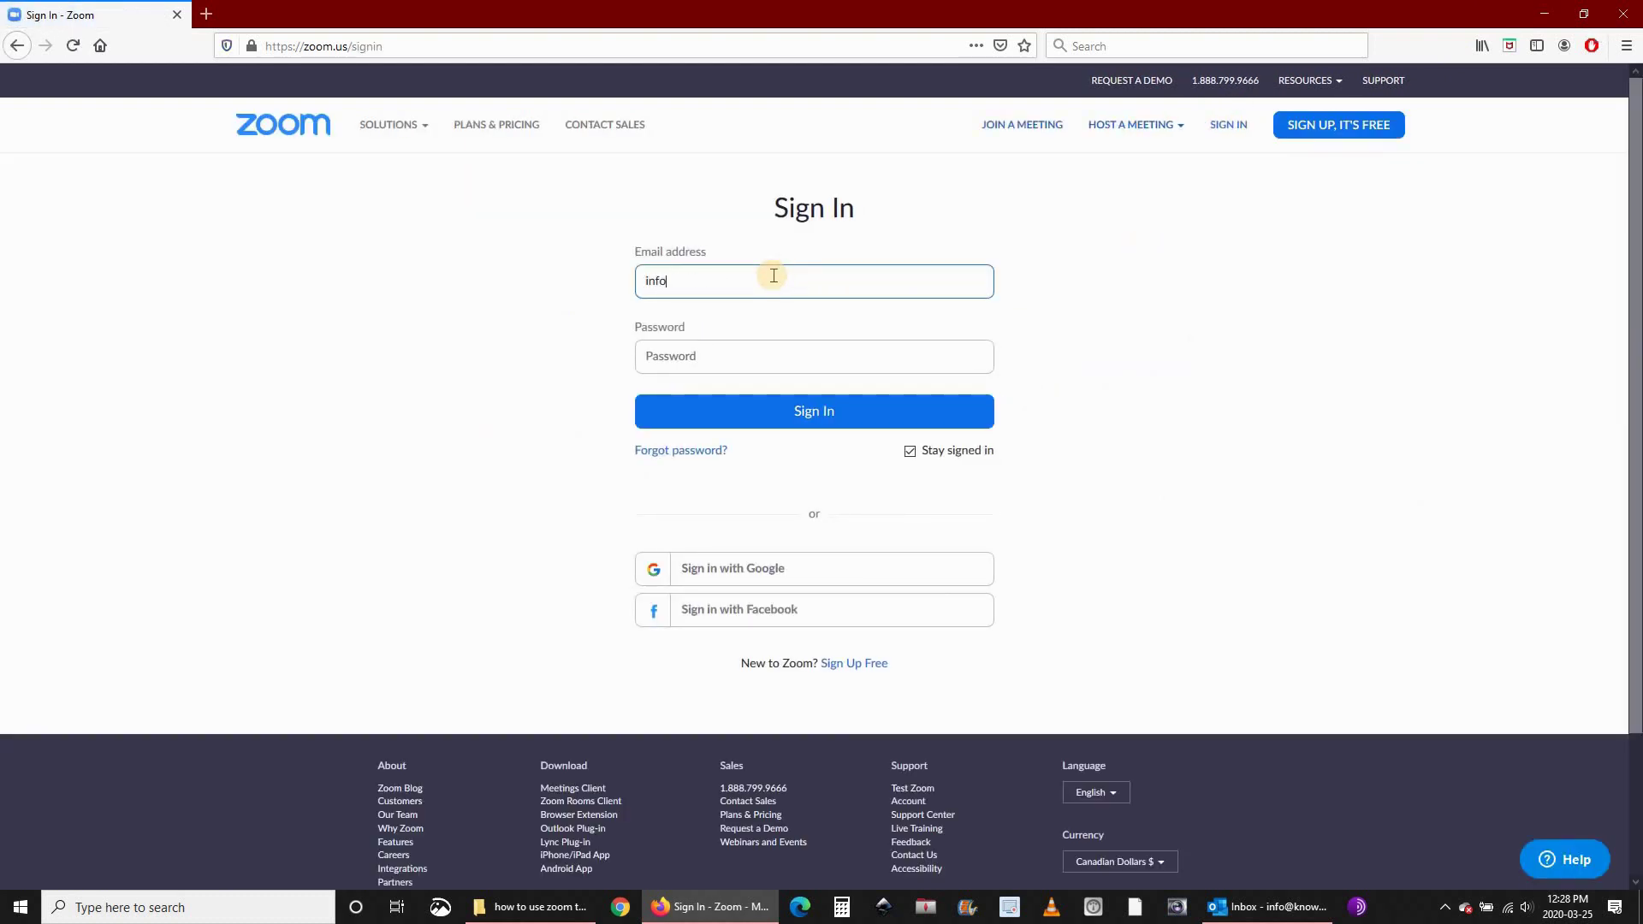
{"action": "key", "text": "Tab"}
{"action": "type", "text": "***"}
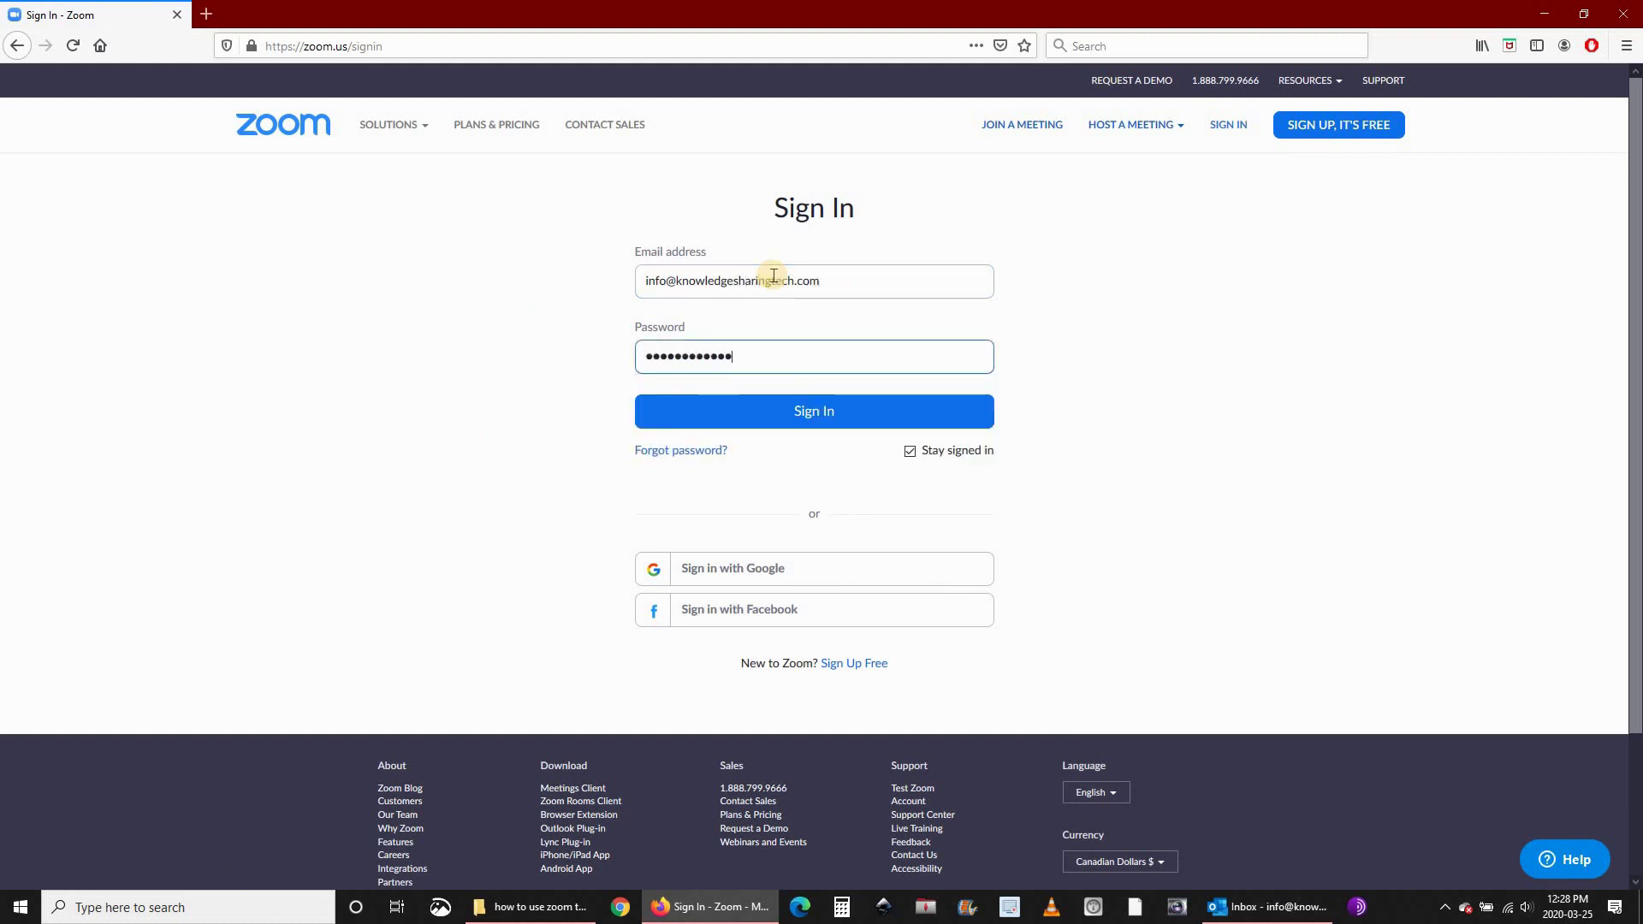
{"action": "left_click", "coordinate": [757, 411]}
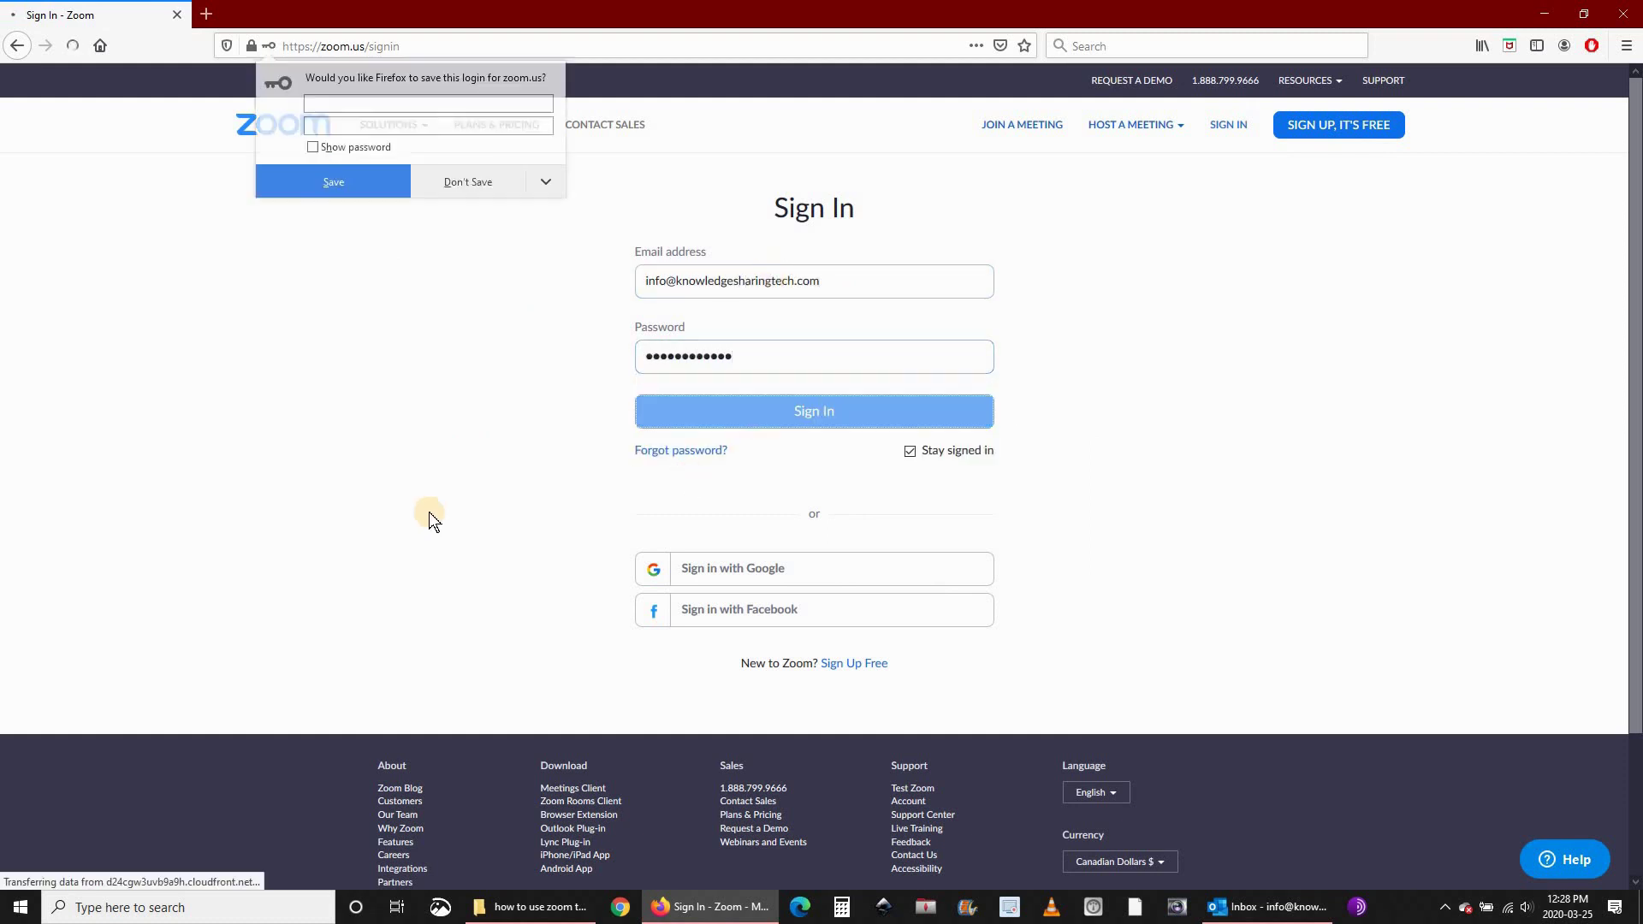
{"action": "left_click", "coordinate": [358, 186]}
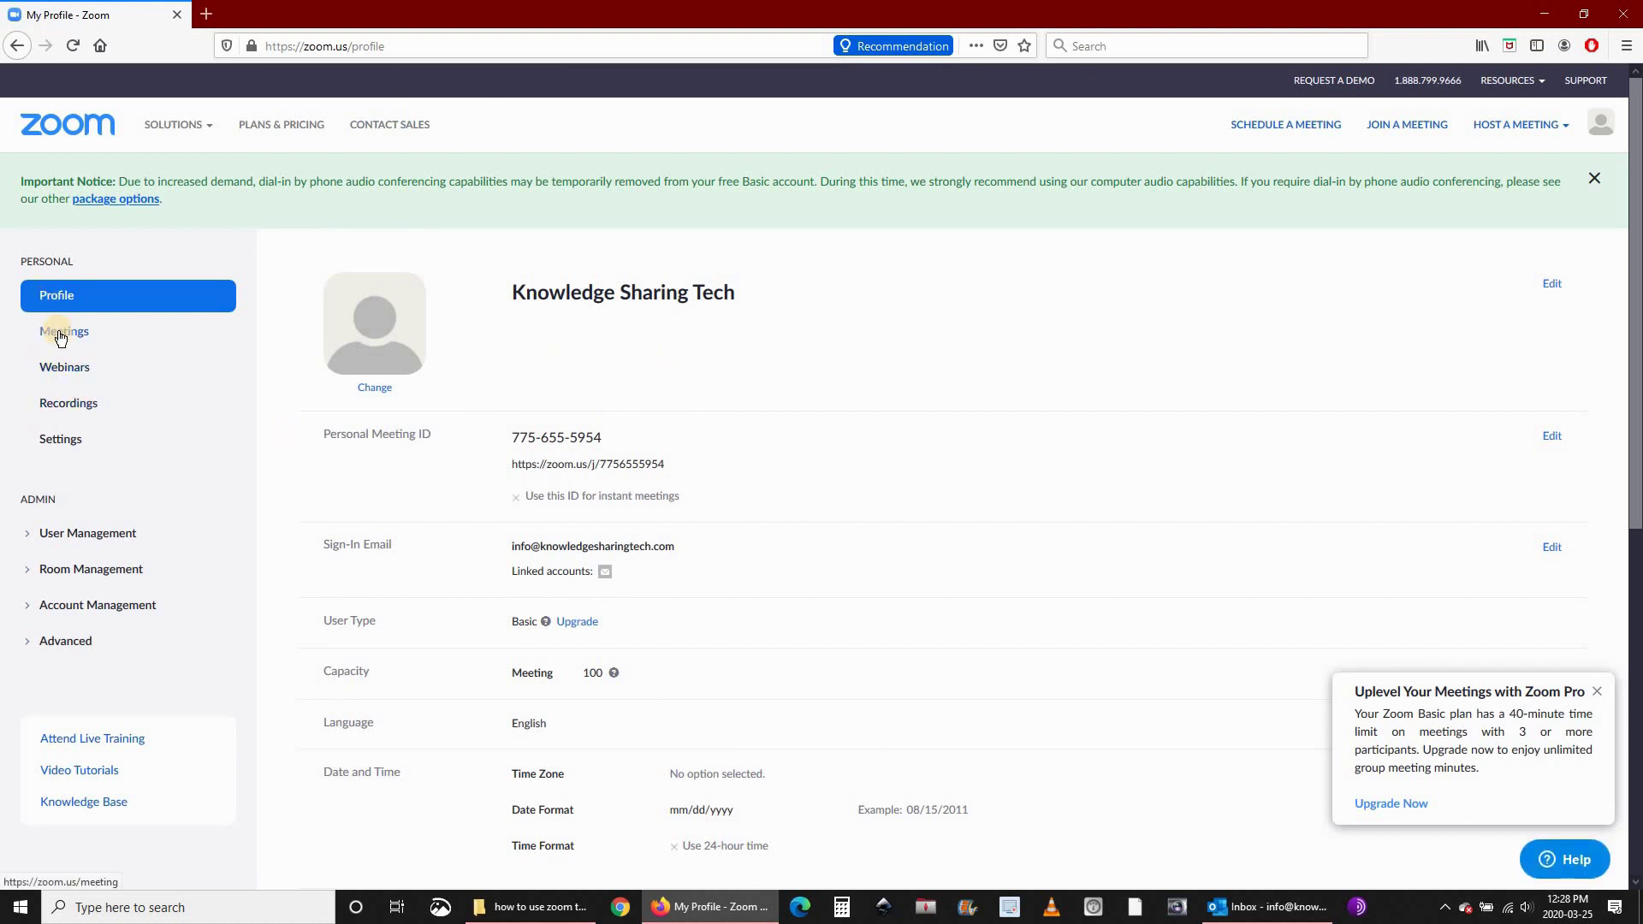
Start scheduling a new meeting from Meetings and title it 'Meeting with zoom'.
{"action": "left_click", "coordinate": [60, 336]}
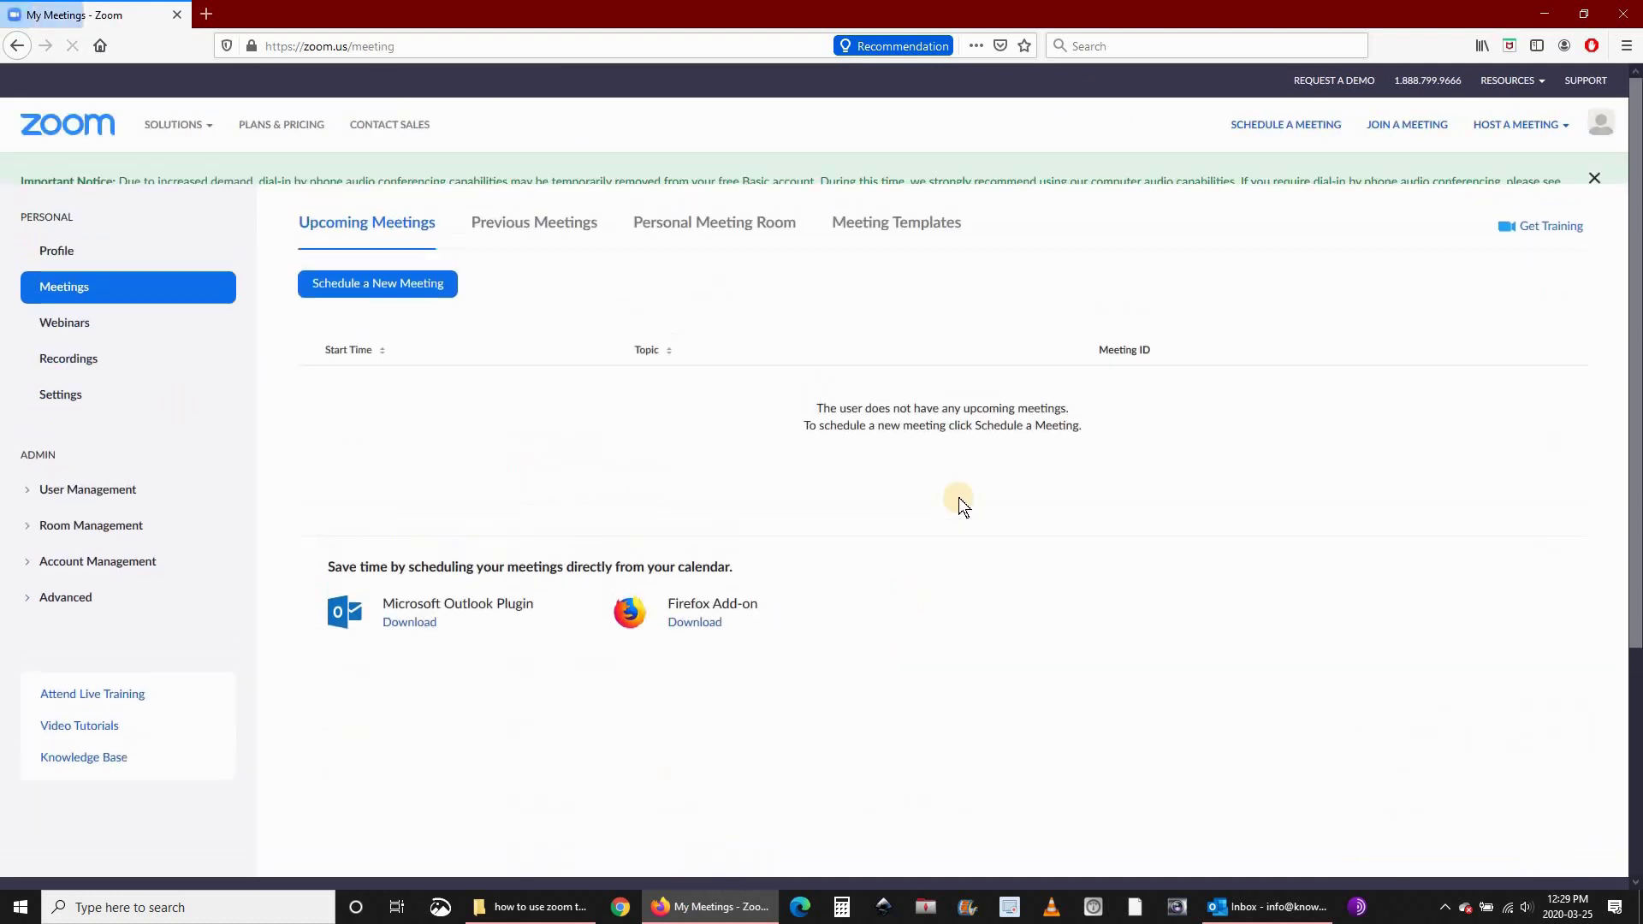
{"action": "left_click", "coordinate": [370, 339]}
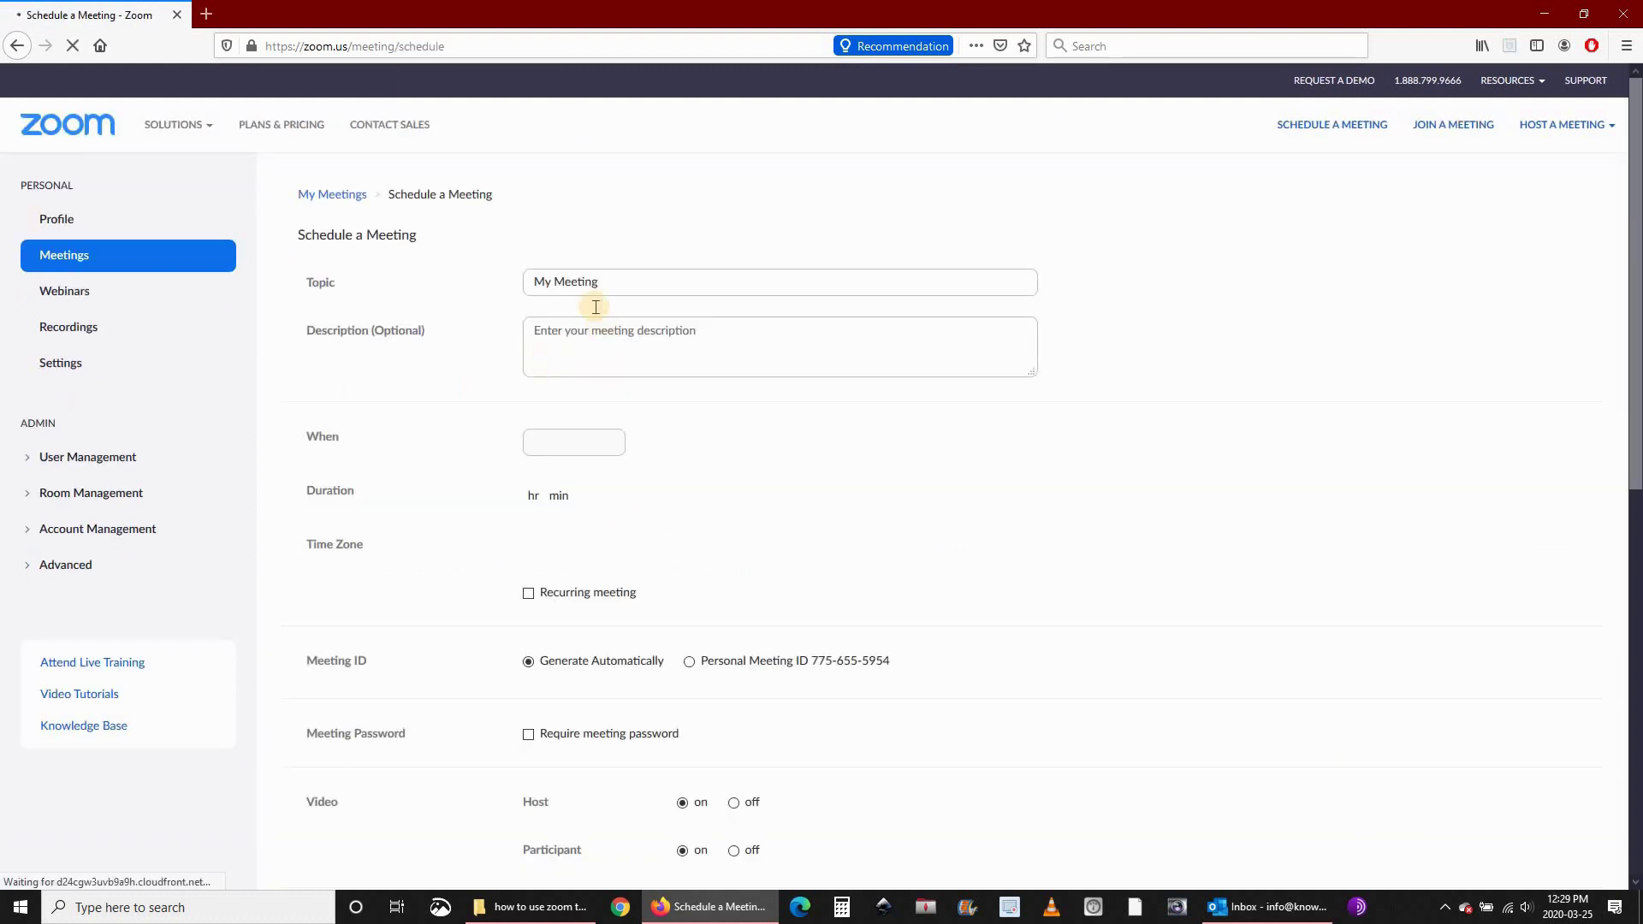
{"action": "triple_click", "coordinate": [614, 278]}
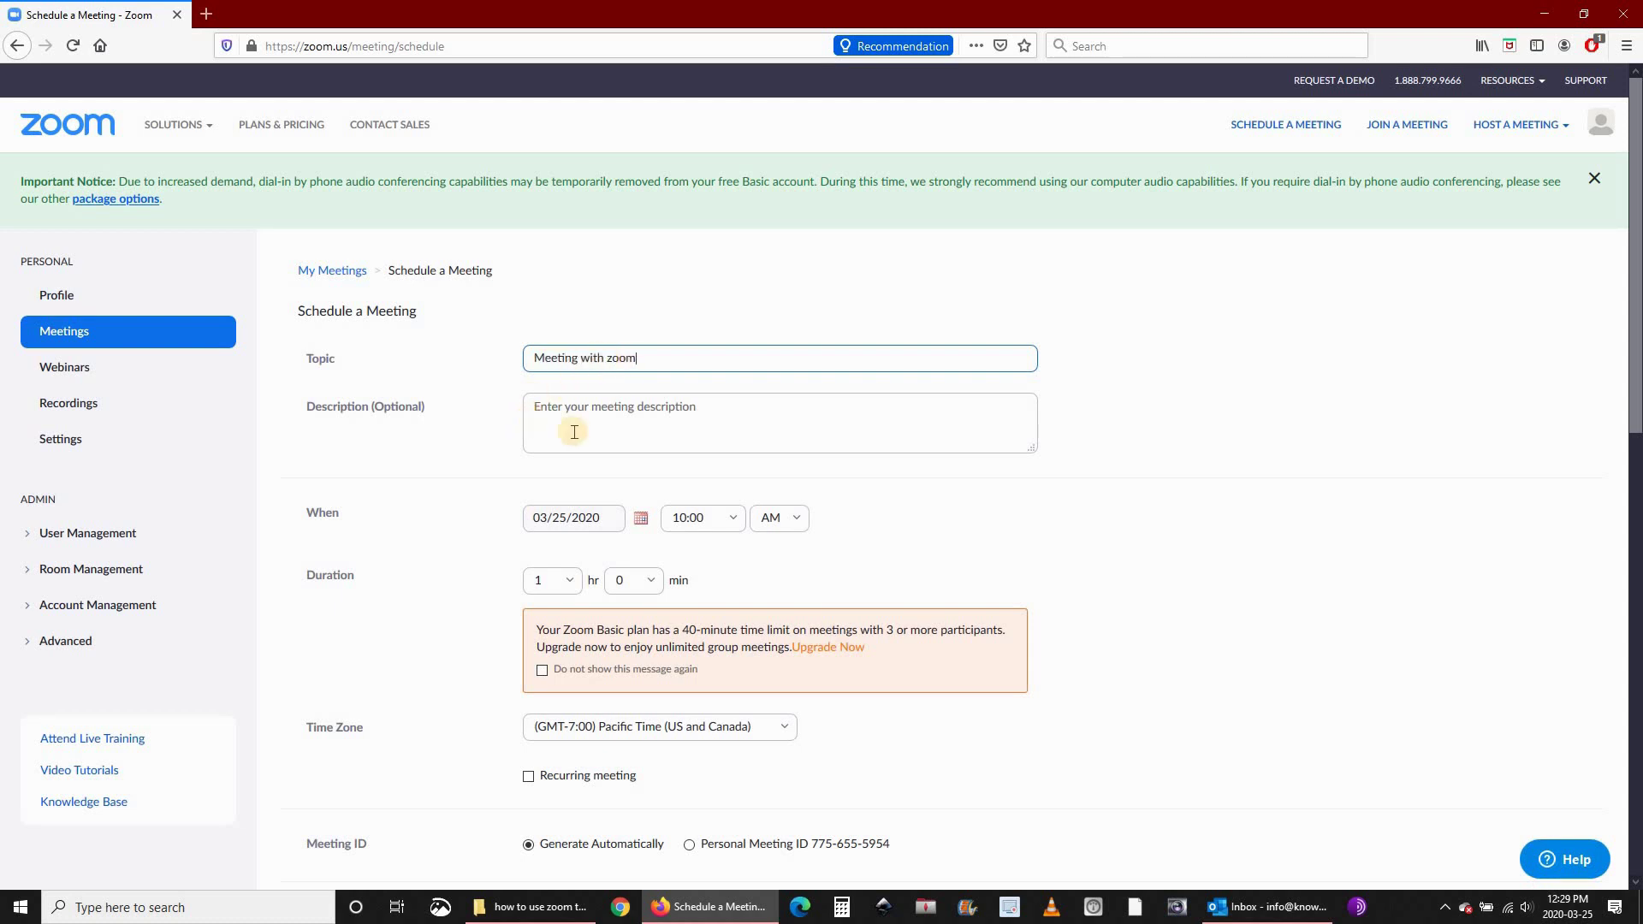
{"action": "left_click", "coordinate": [605, 417]}
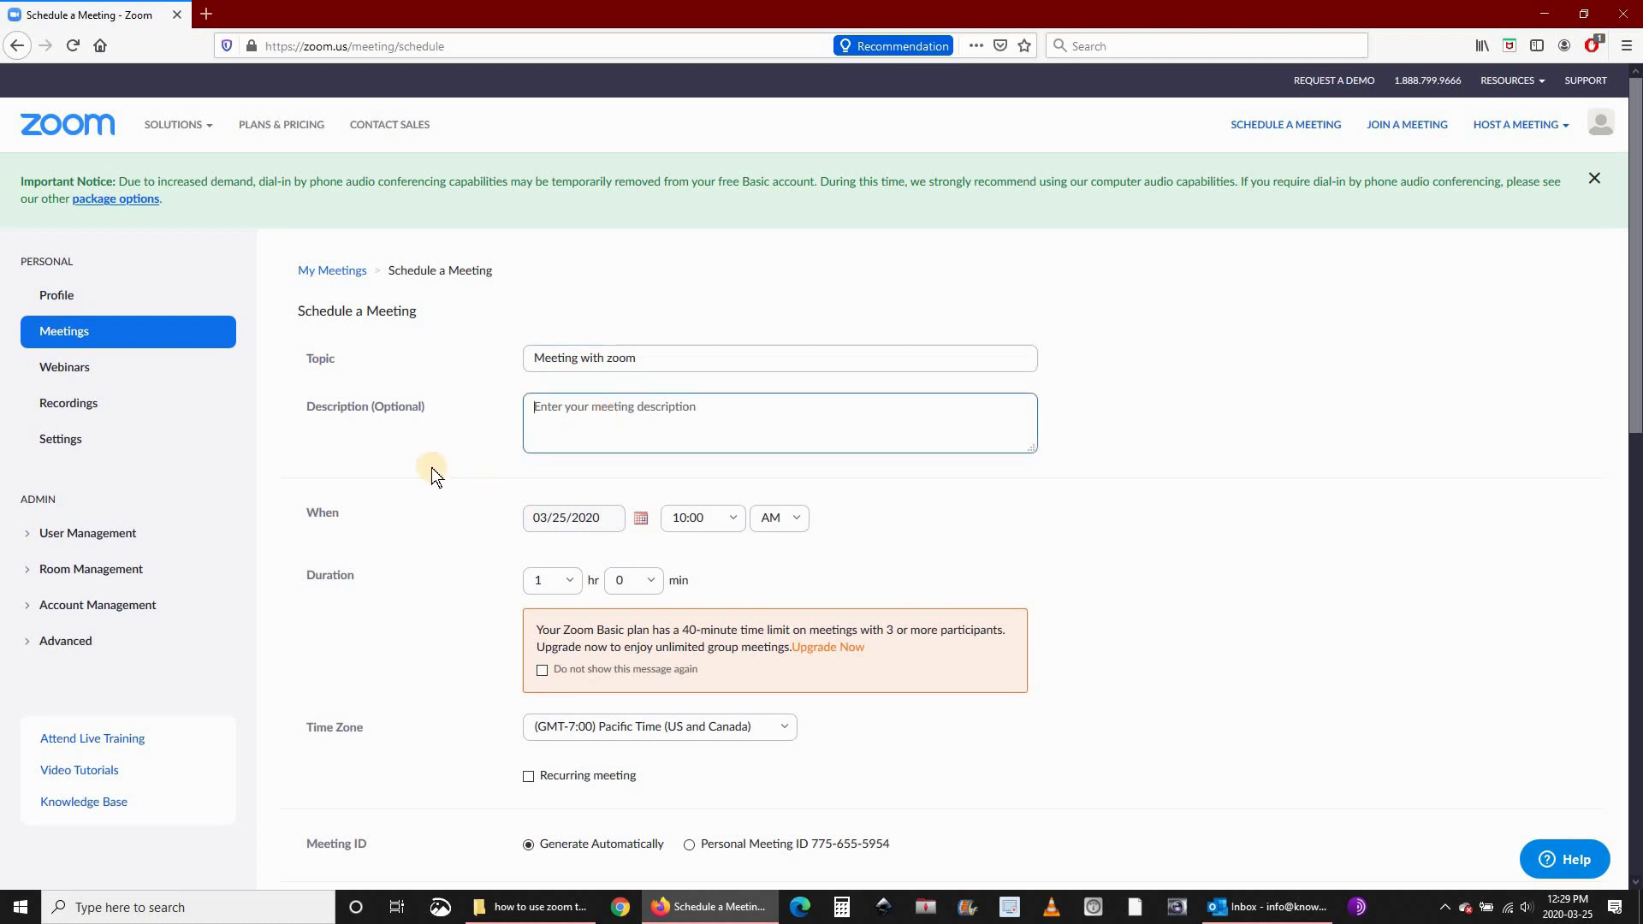
{"action": "scroll", "coordinate": [514, 471], "scroll_direction": "down", "scroll_amount": 1}
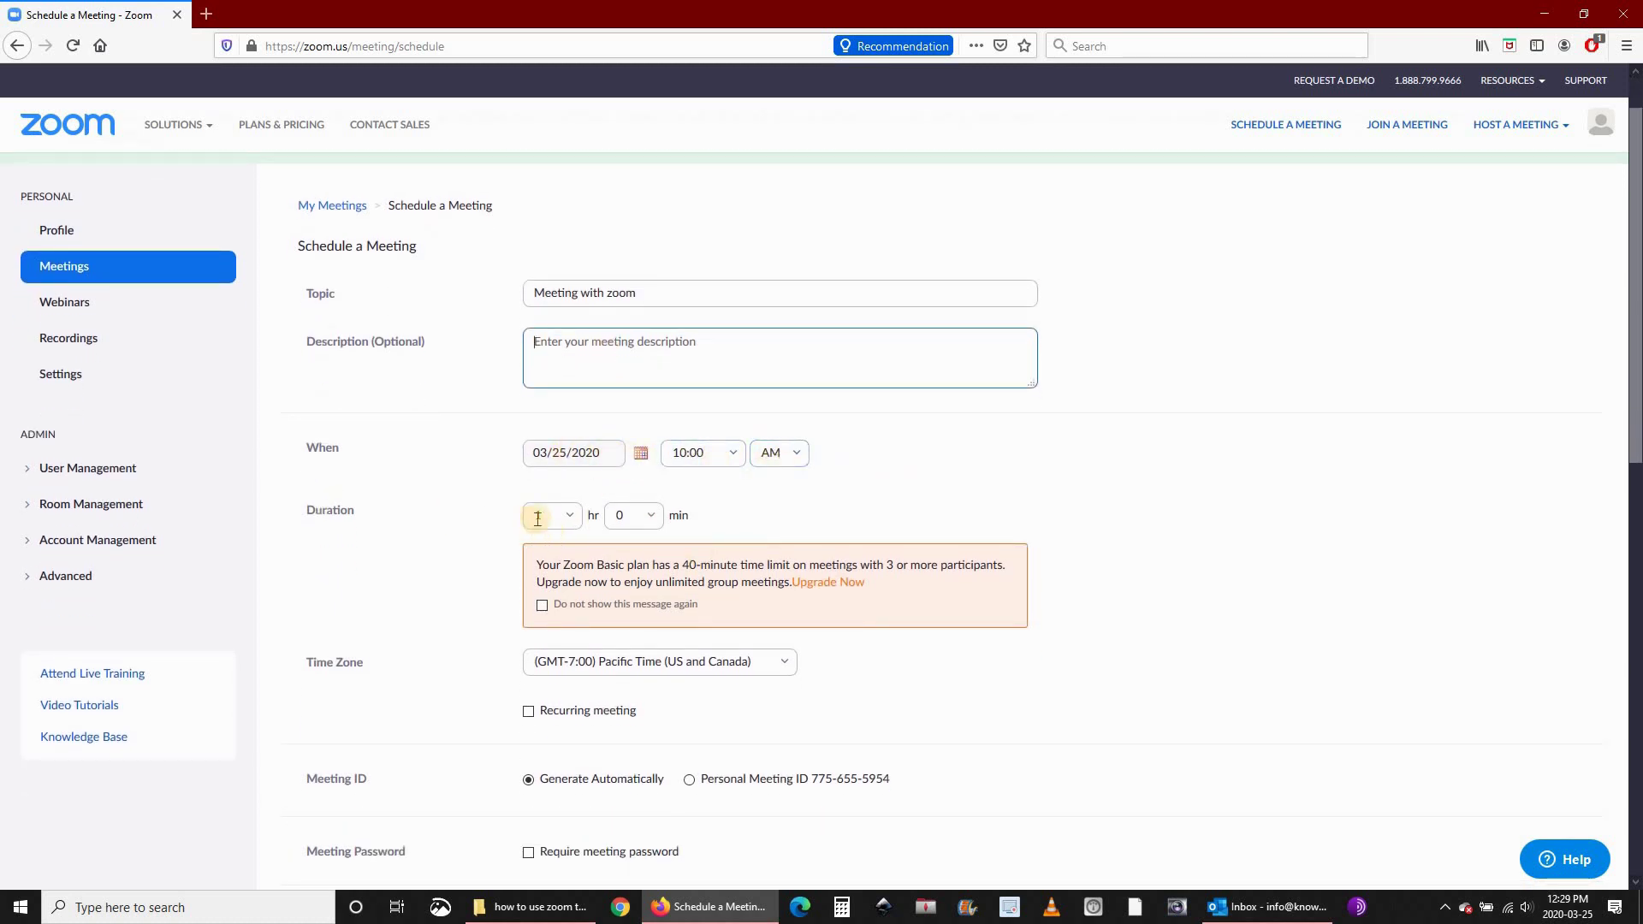
Set the meeting duration to 0 hr 30 min and save the meeting.
{"action": "left_click", "coordinate": [627, 515]}
{"action": "left_click", "coordinate": [568, 514]}
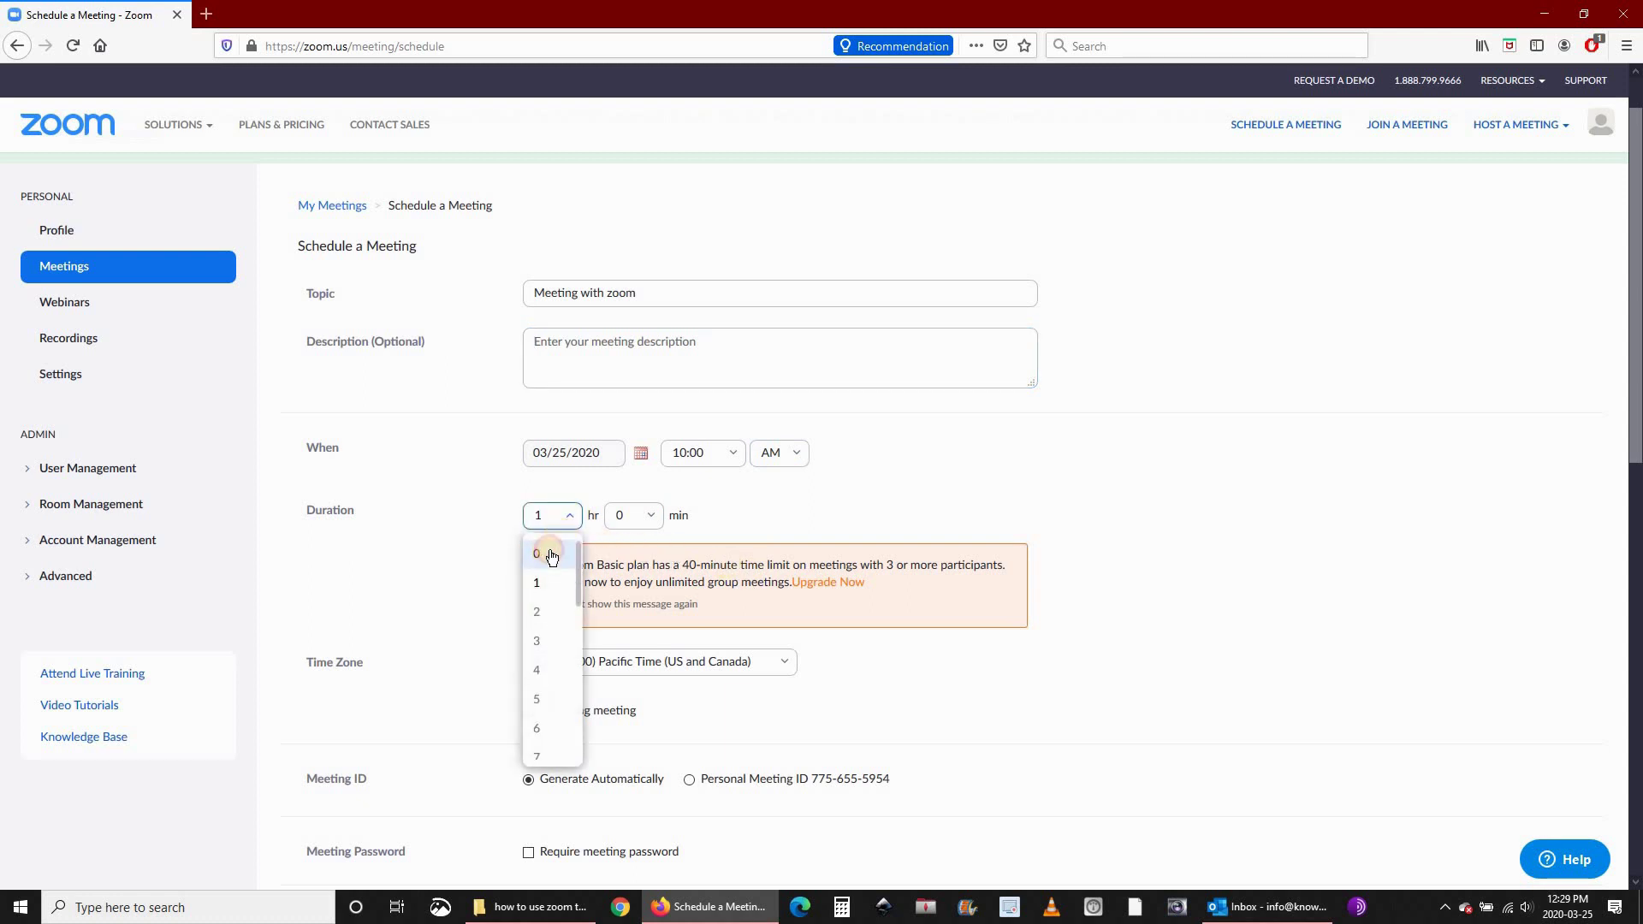
{"action": "left_click", "coordinate": [551, 554]}
{"action": "left_click", "coordinate": [653, 518]}
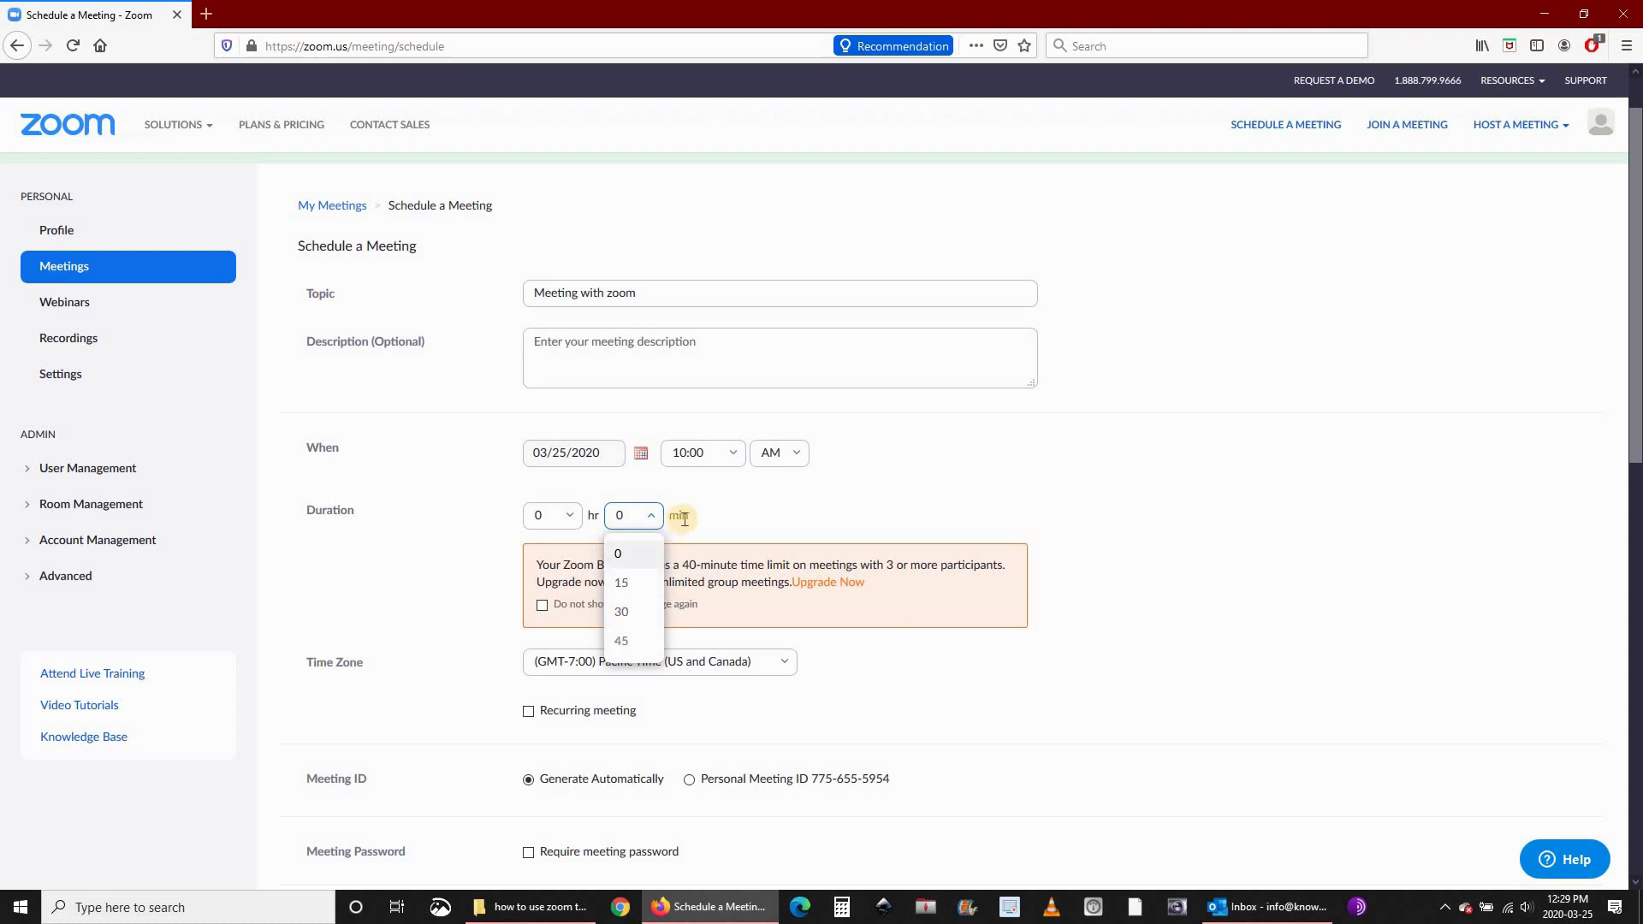
{"action": "left_click", "coordinate": [626, 613]}
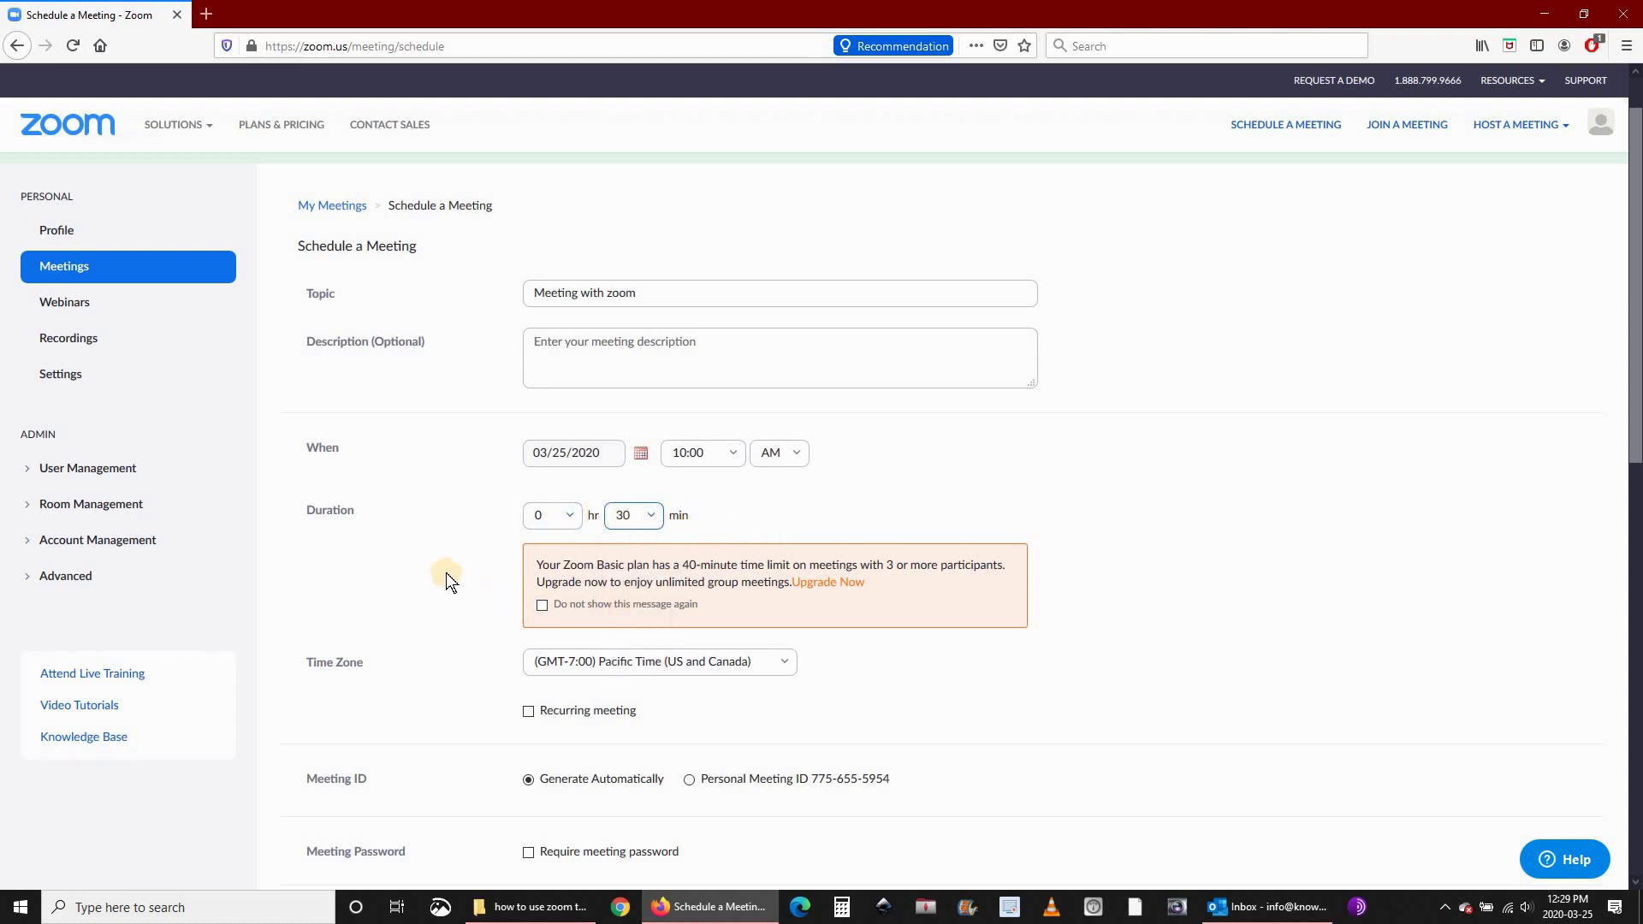
{"action": "scroll", "coordinate": [445, 572], "scroll_direction": "down", "scroll_amount": 5}
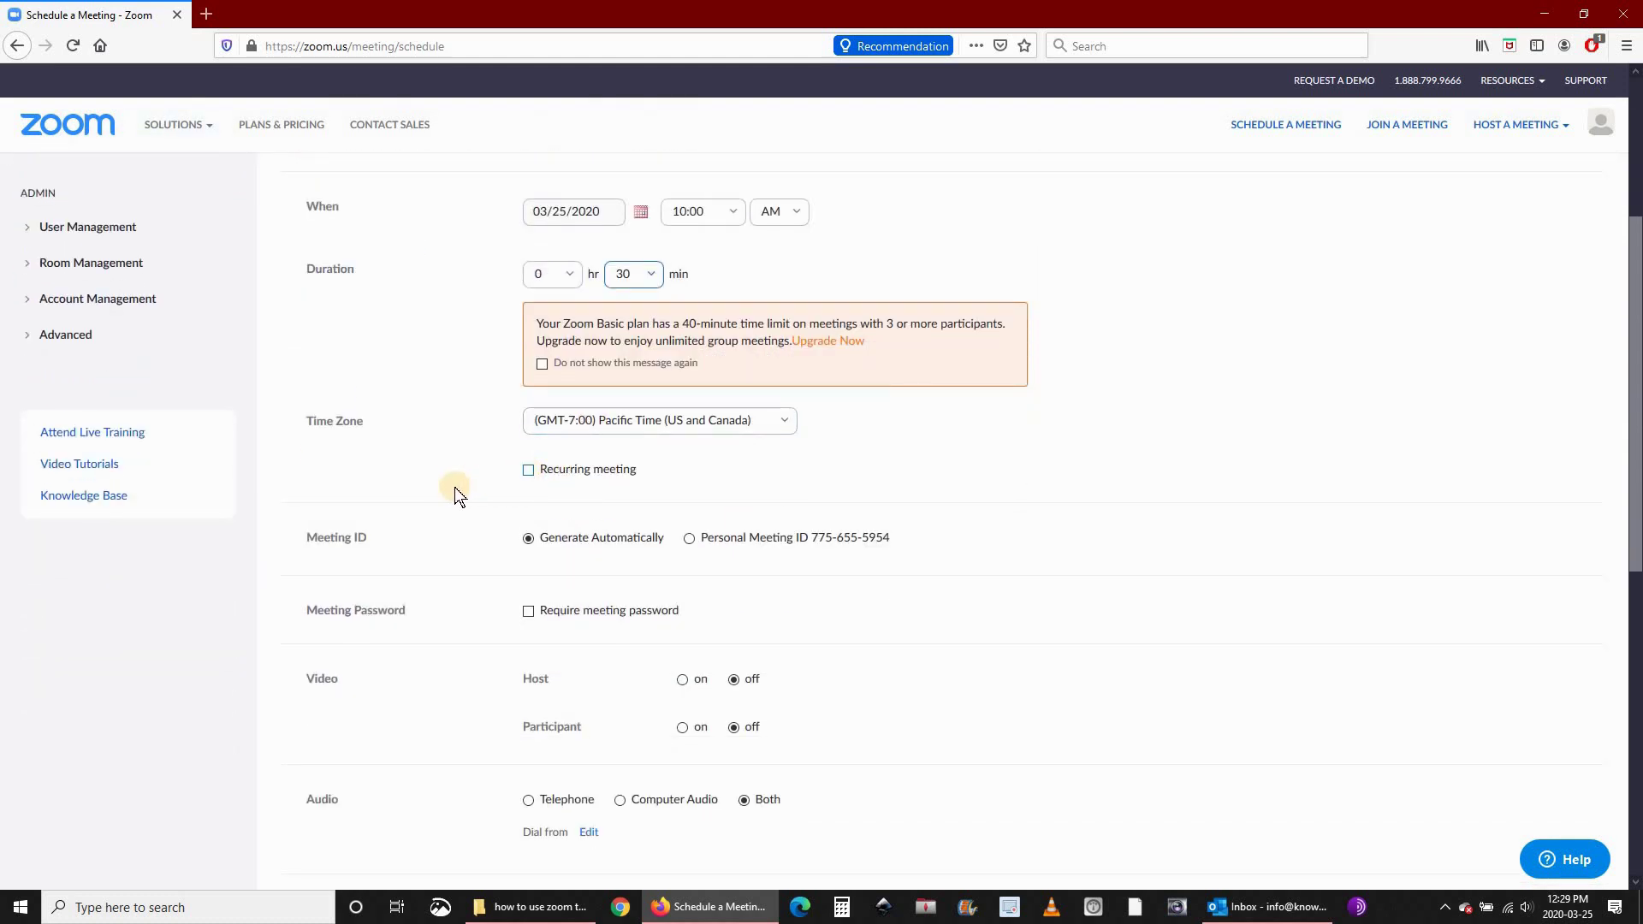
{"action": "scroll", "coordinate": [455, 489], "scroll_direction": "down", "scroll_amount": 5}
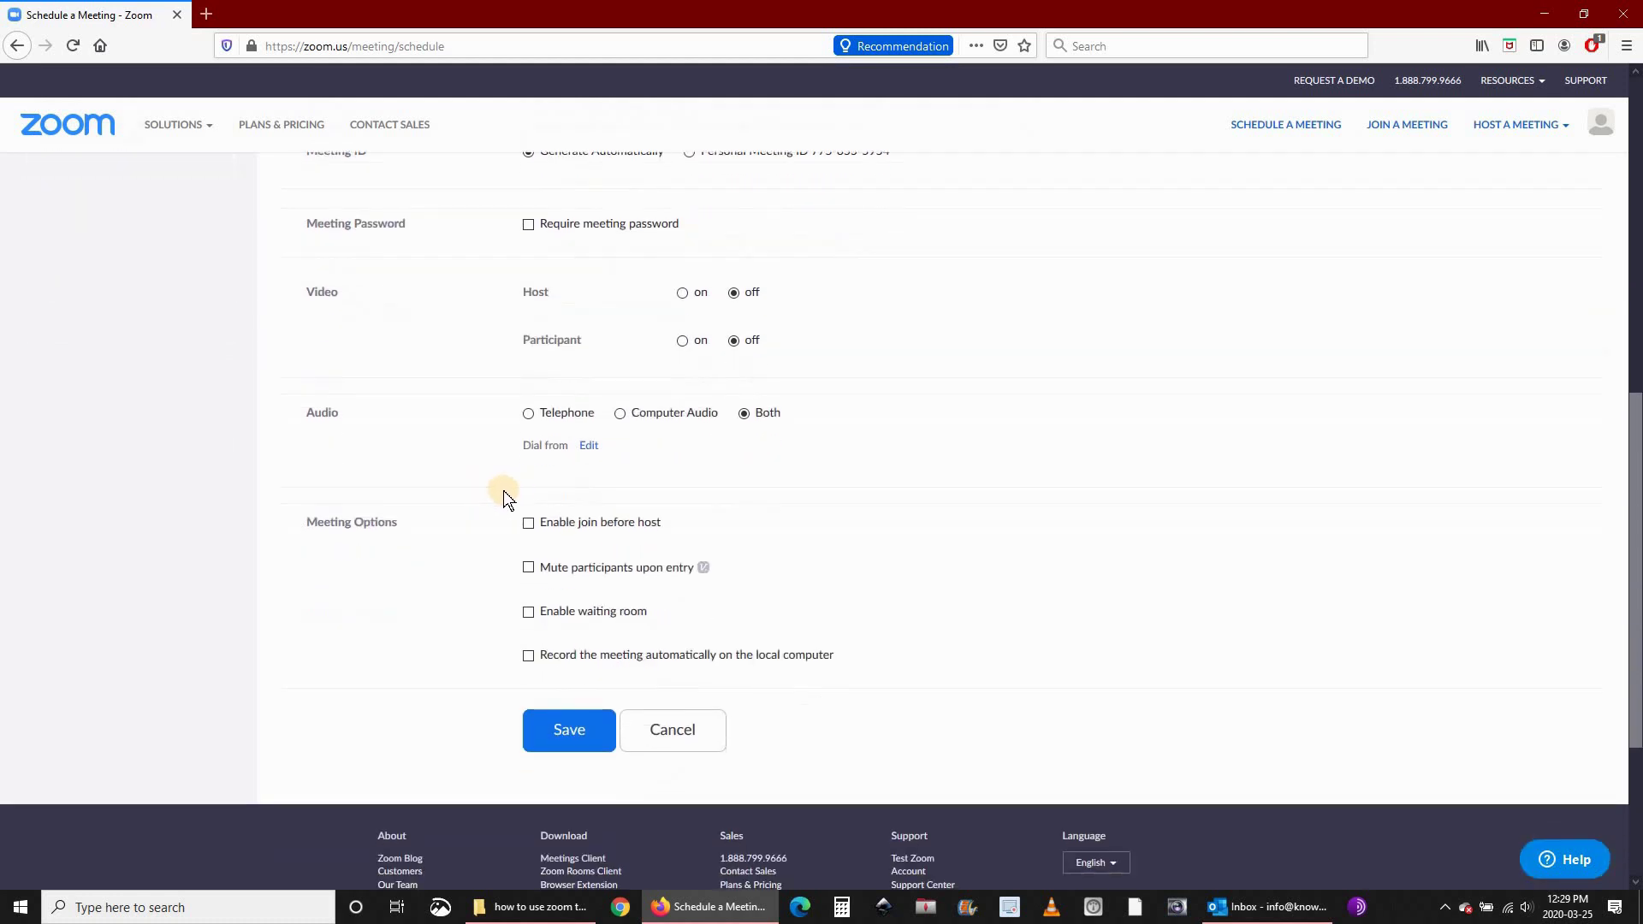
{"action": "scroll", "coordinate": [479, 488], "scroll_direction": "down", "scroll_amount": 1}
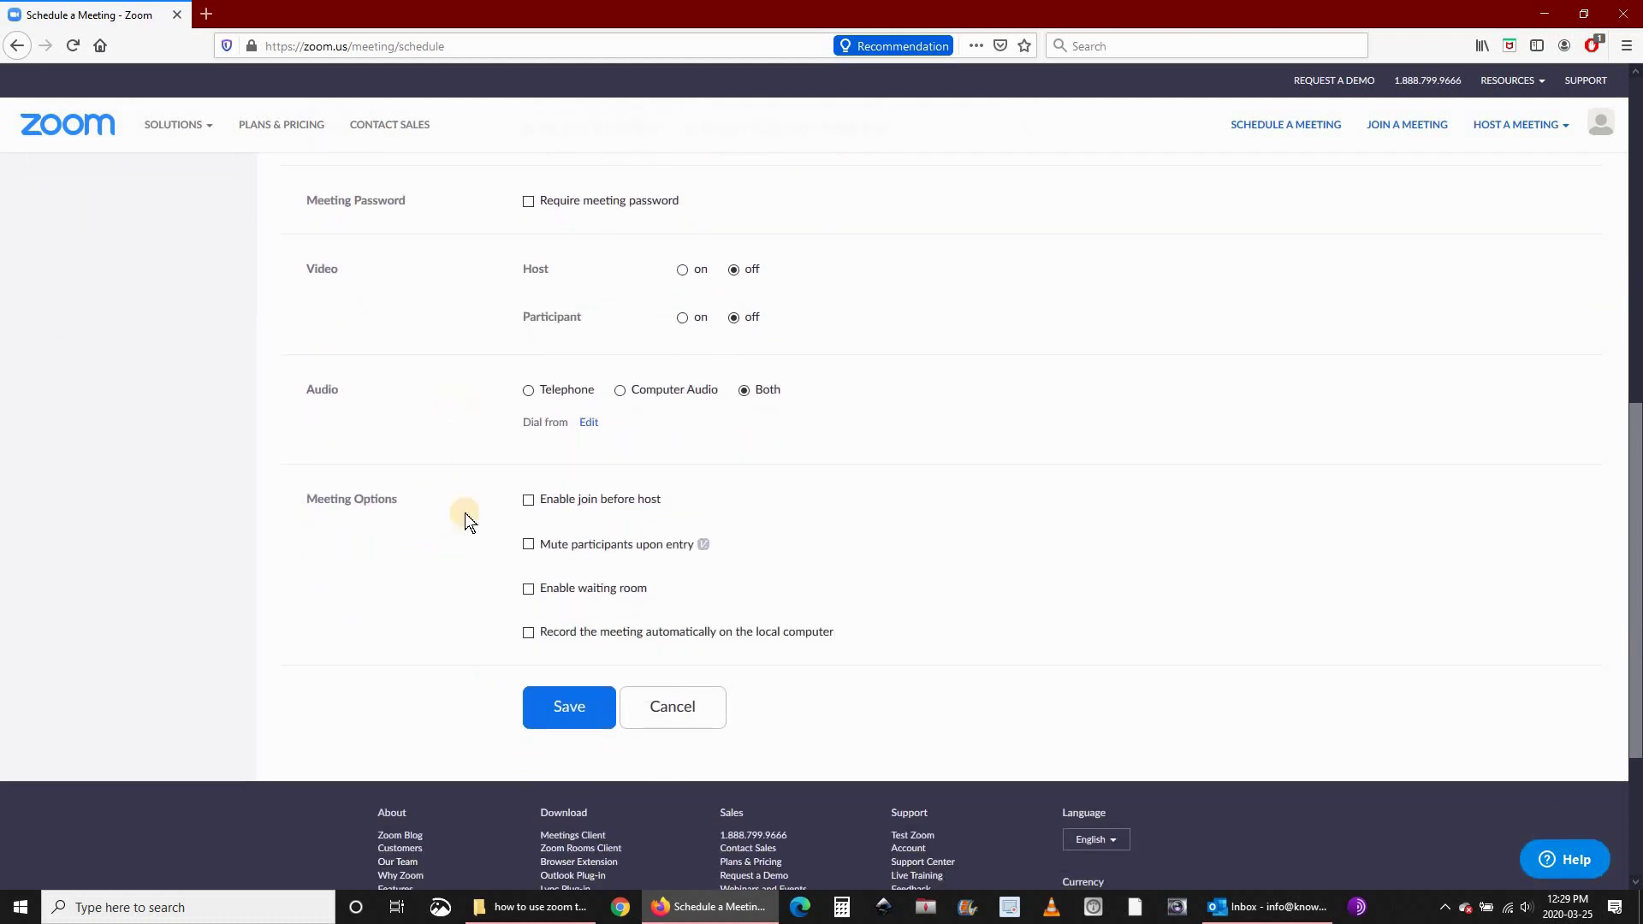
{"action": "left_click", "coordinate": [560, 707]}
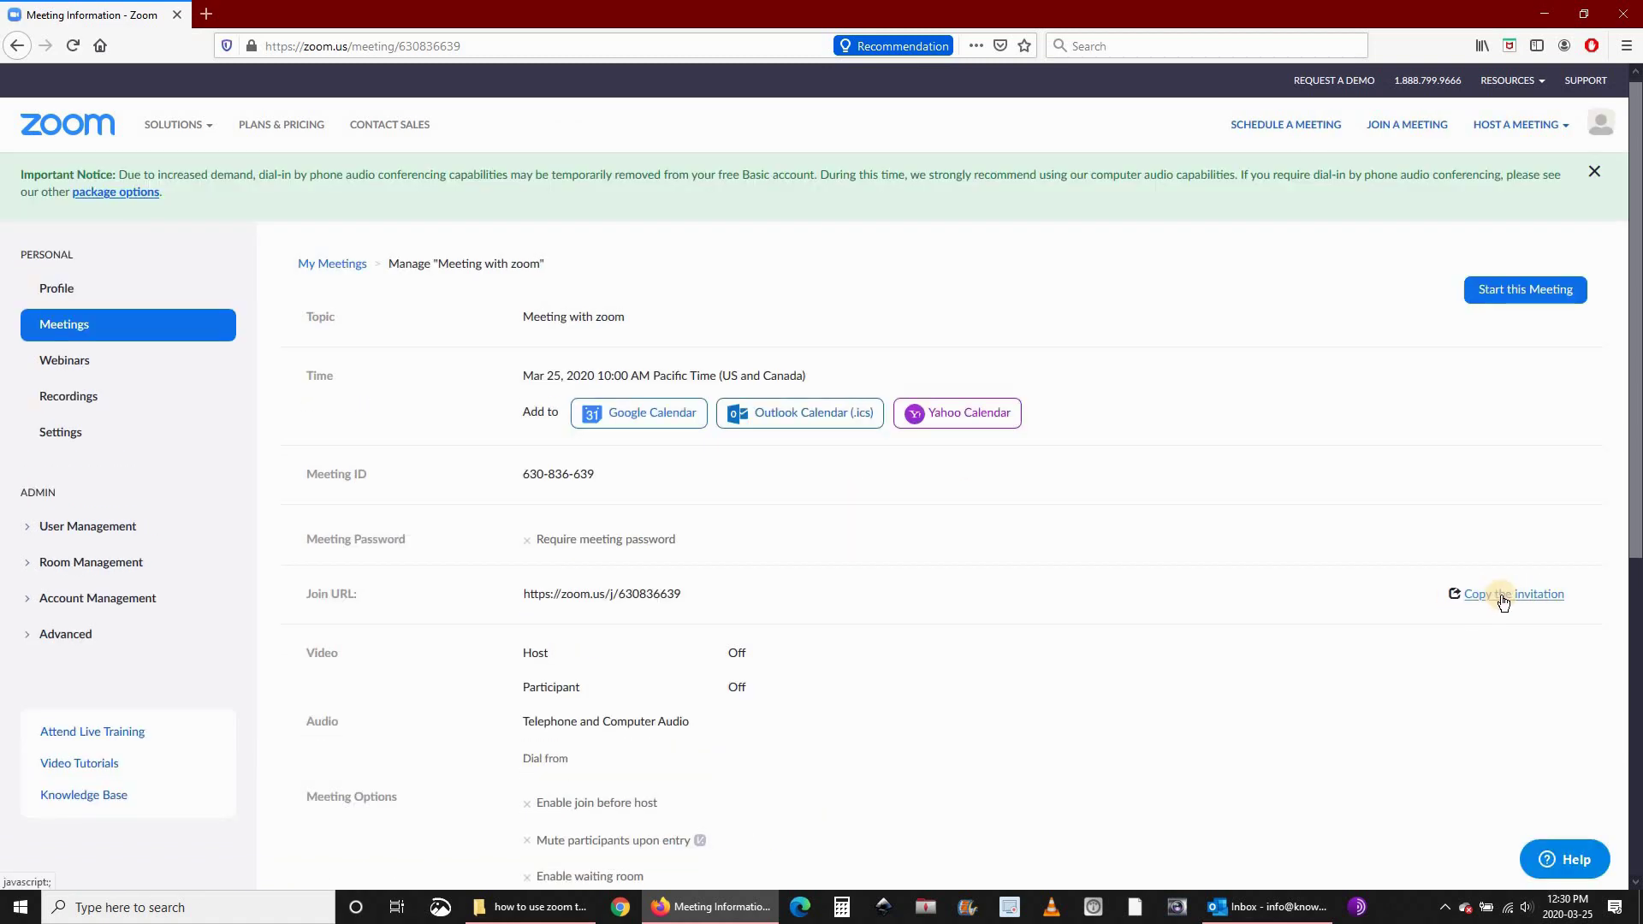
Copy the full invitation for 'Meeting with zoom' with Copy Meeting Invitation.
{"action": "left_click", "coordinate": [1504, 599]}
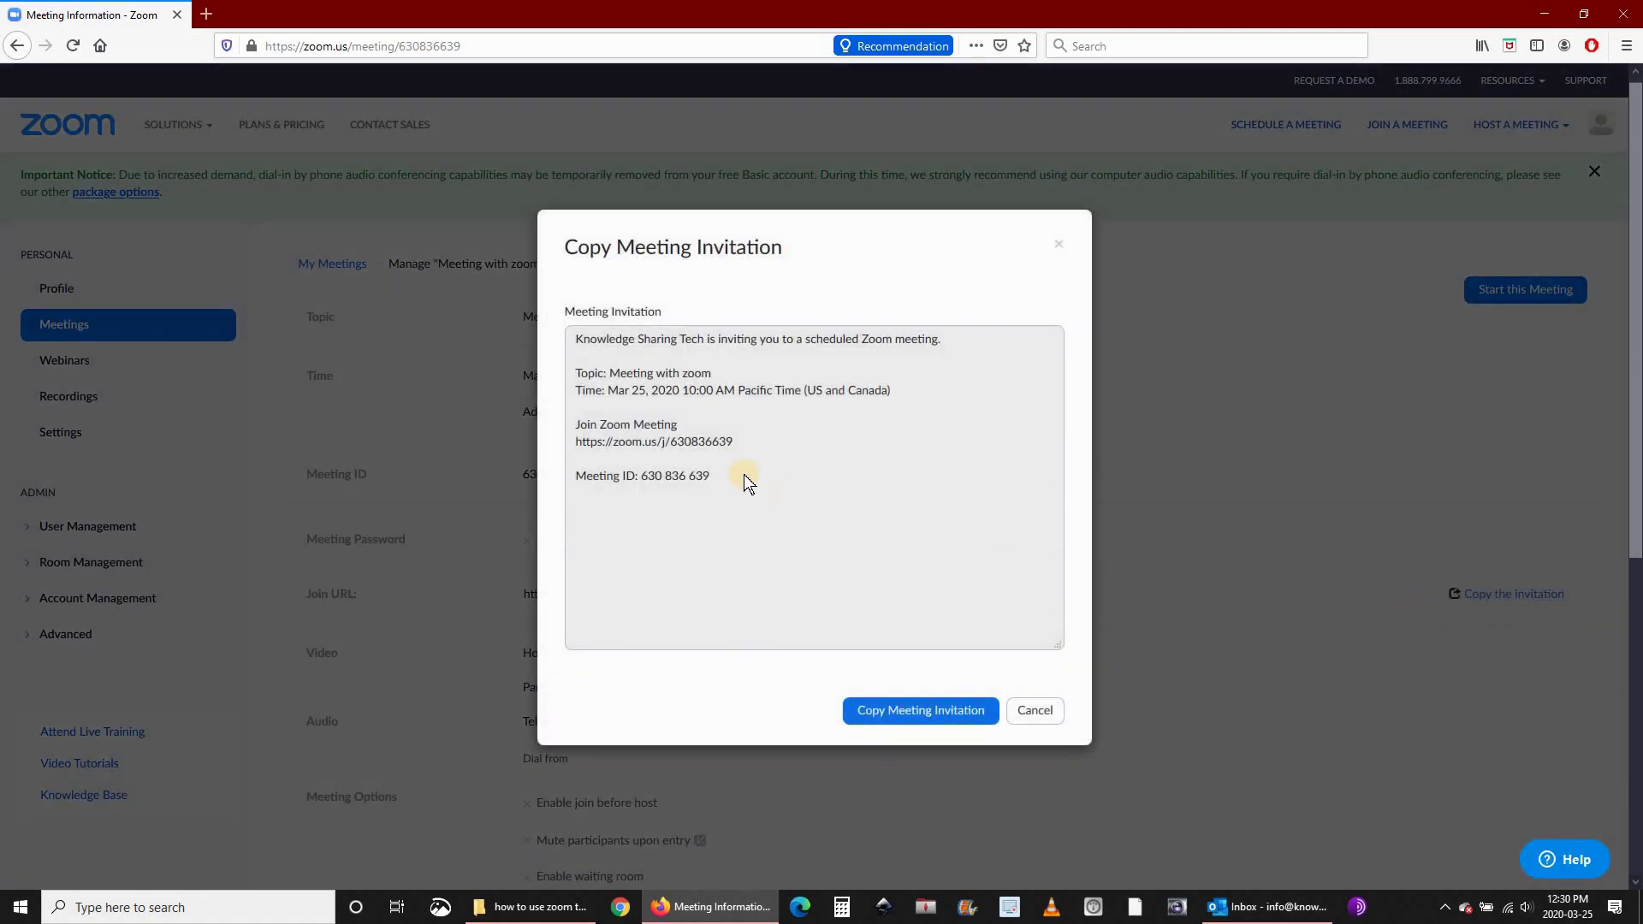
{"action": "left_click", "coordinate": [913, 711]}
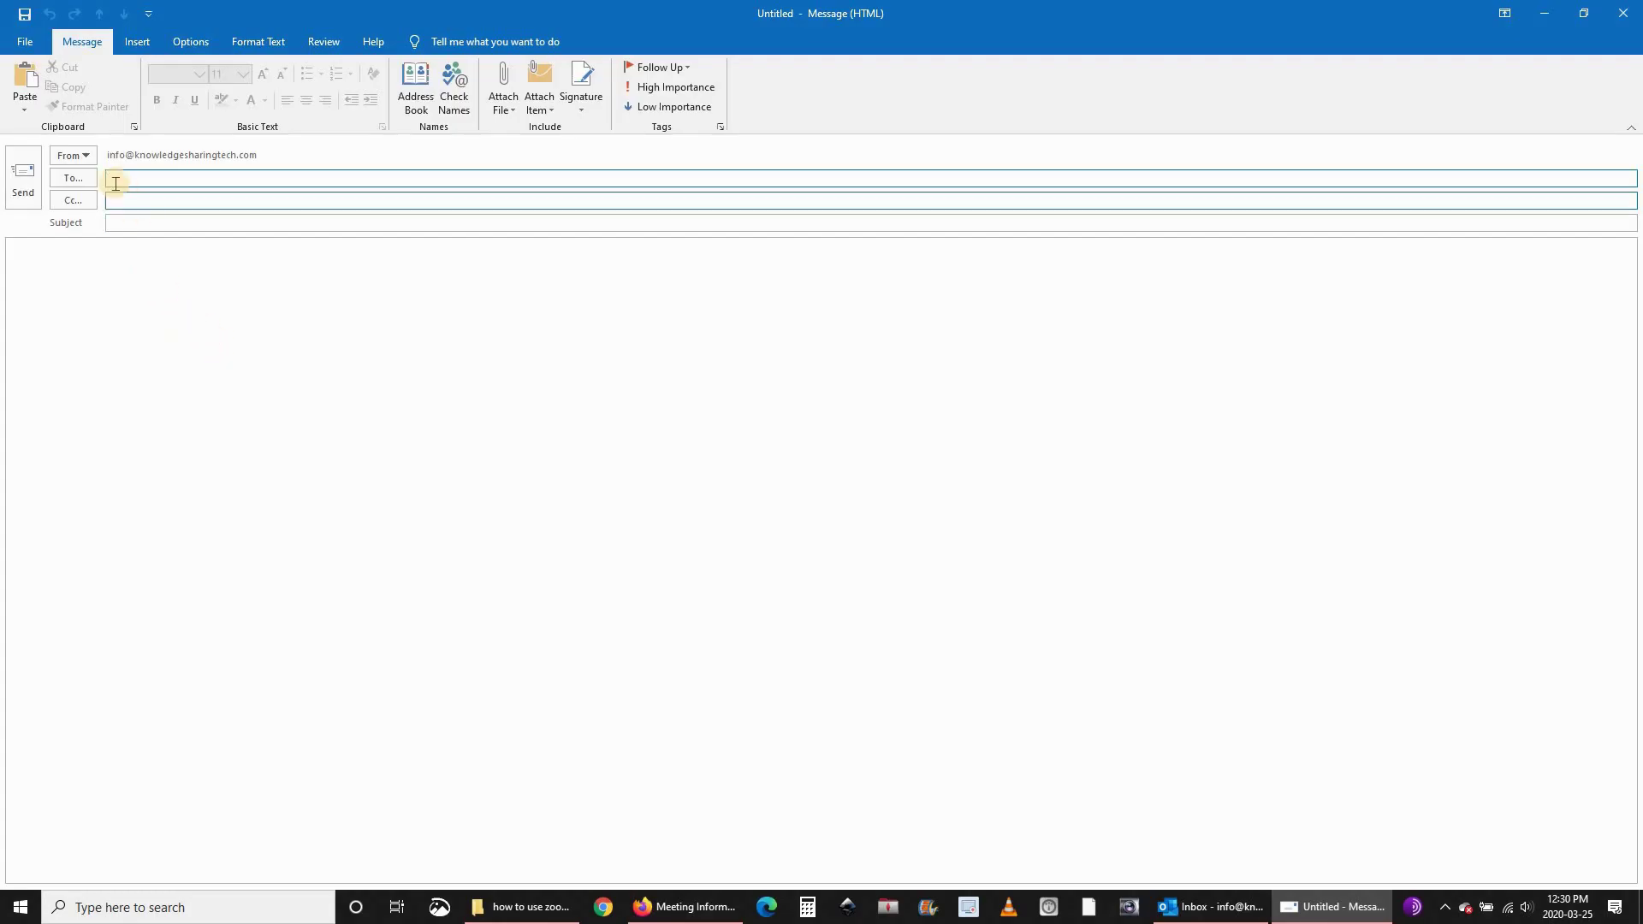
Paste the Zoom invitation as Keep Text Only into the Outlook message body, then return to Firefox.
{"action": "left_click", "coordinate": [112, 273]}
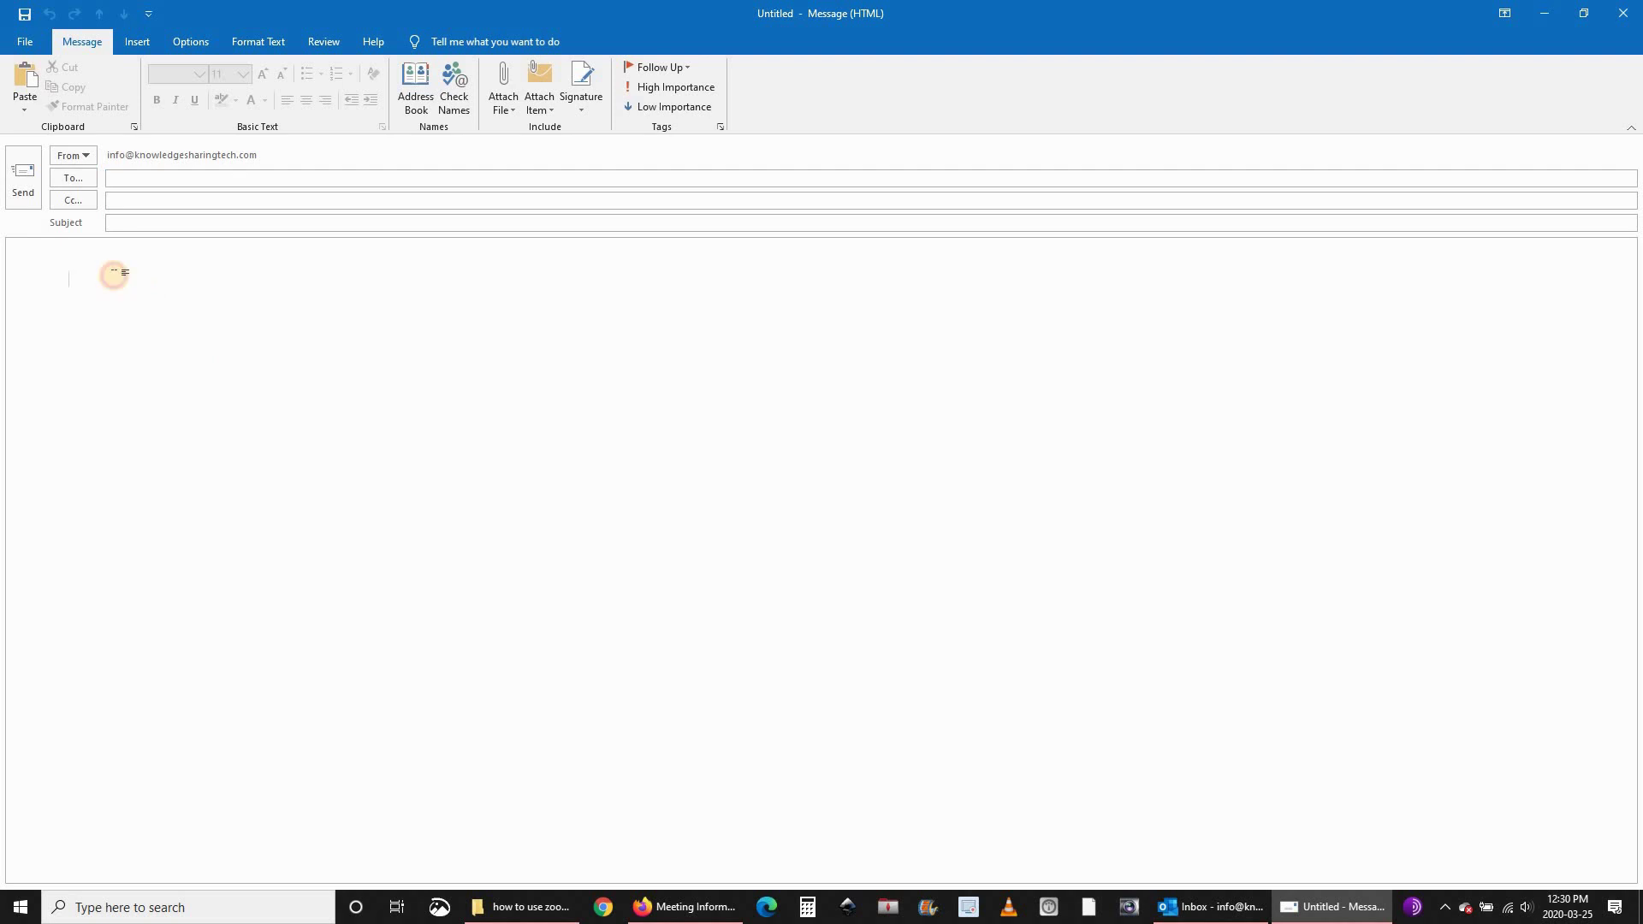
{"action": "right_click", "coordinate": [118, 283]}
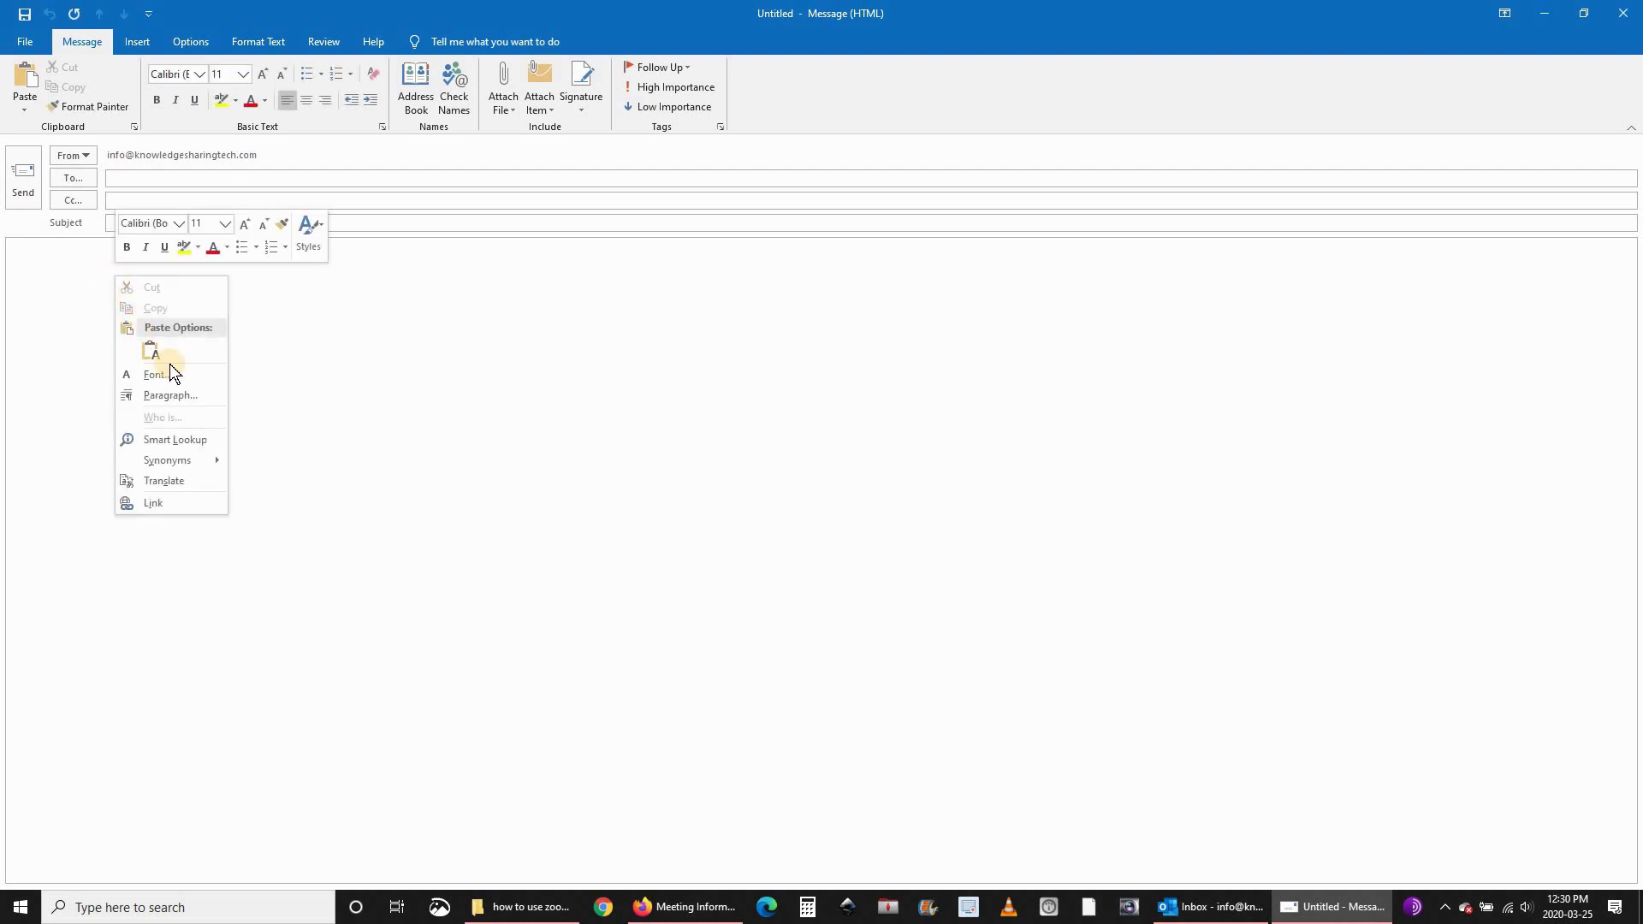
{"action": "left_click", "coordinate": [154, 353]}
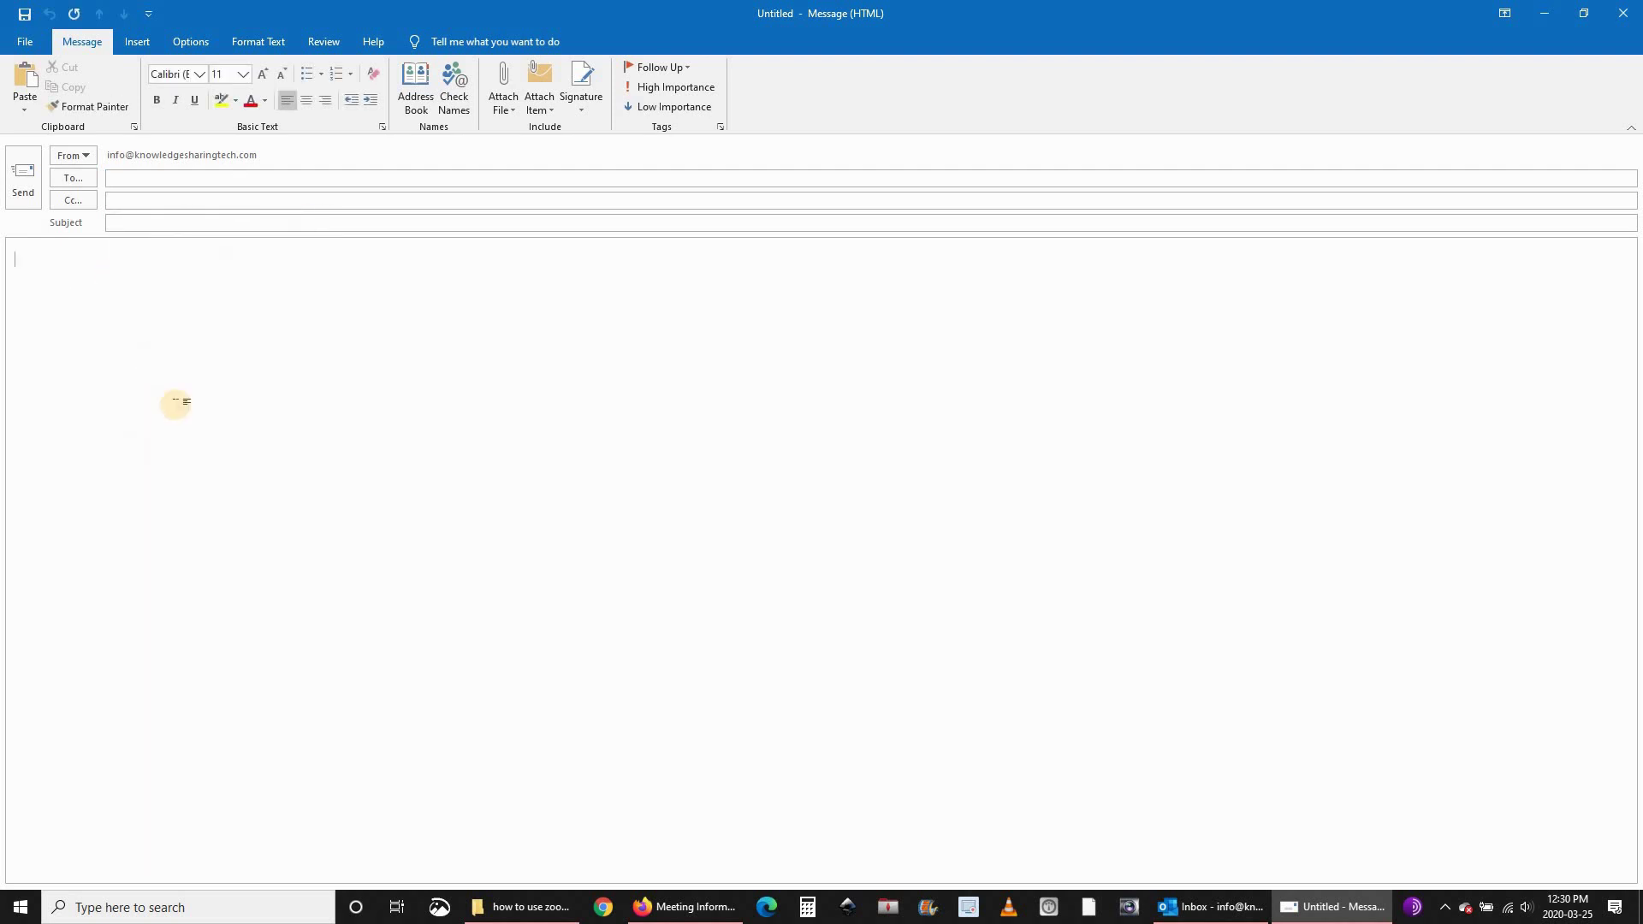
{"action": "left_click", "coordinate": [129, 178]}
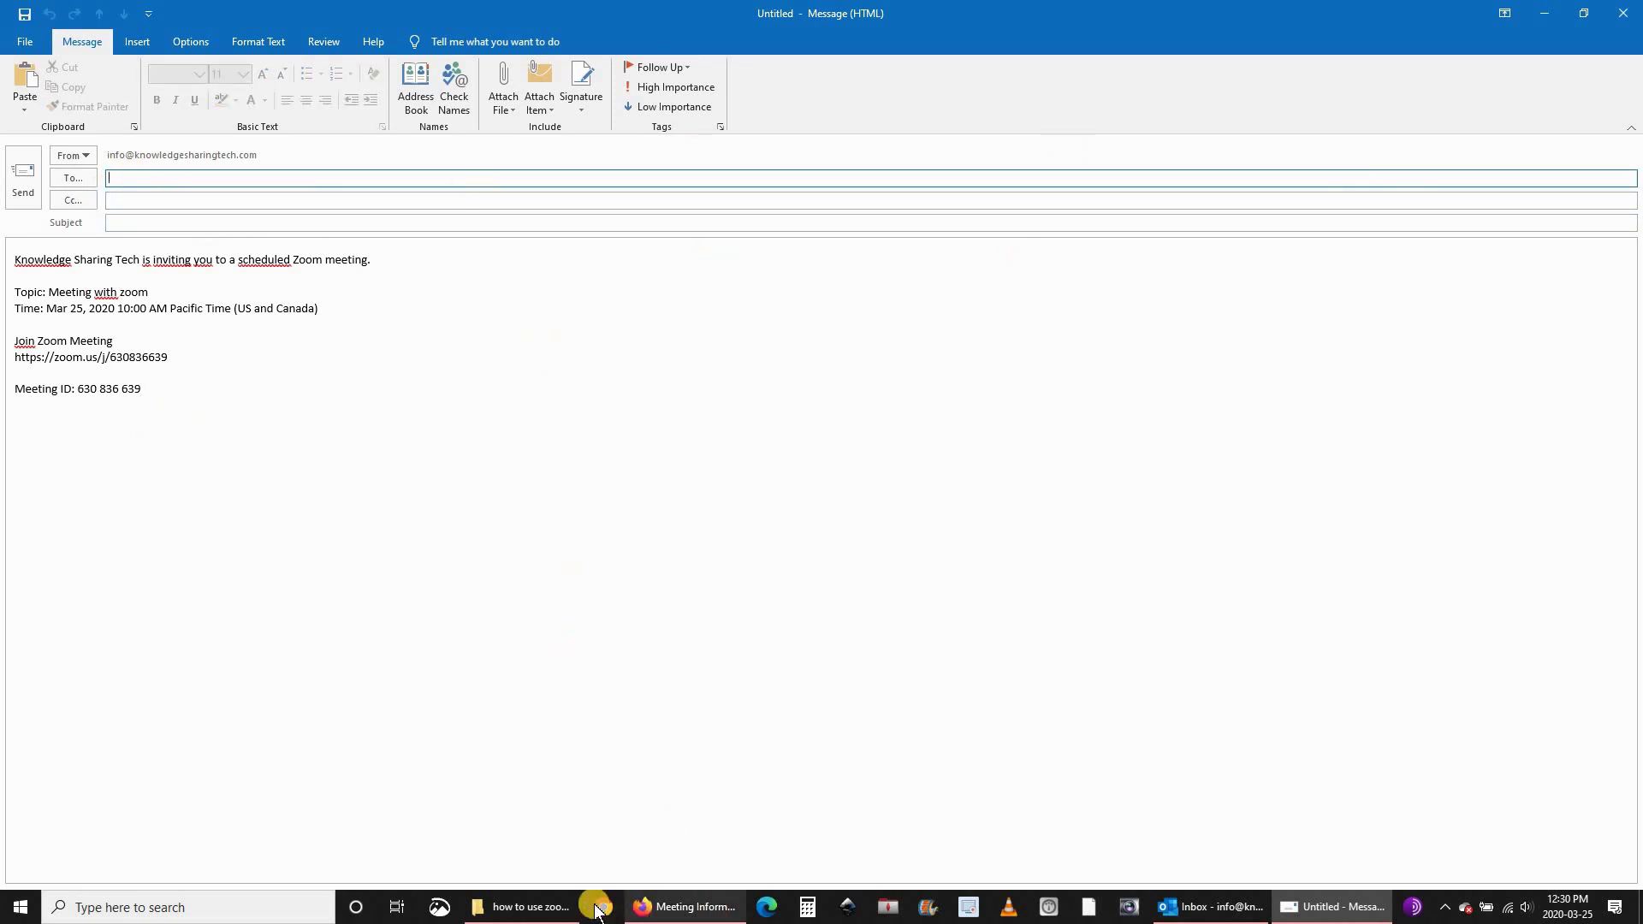
{"action": "left_click", "coordinate": [684, 908]}
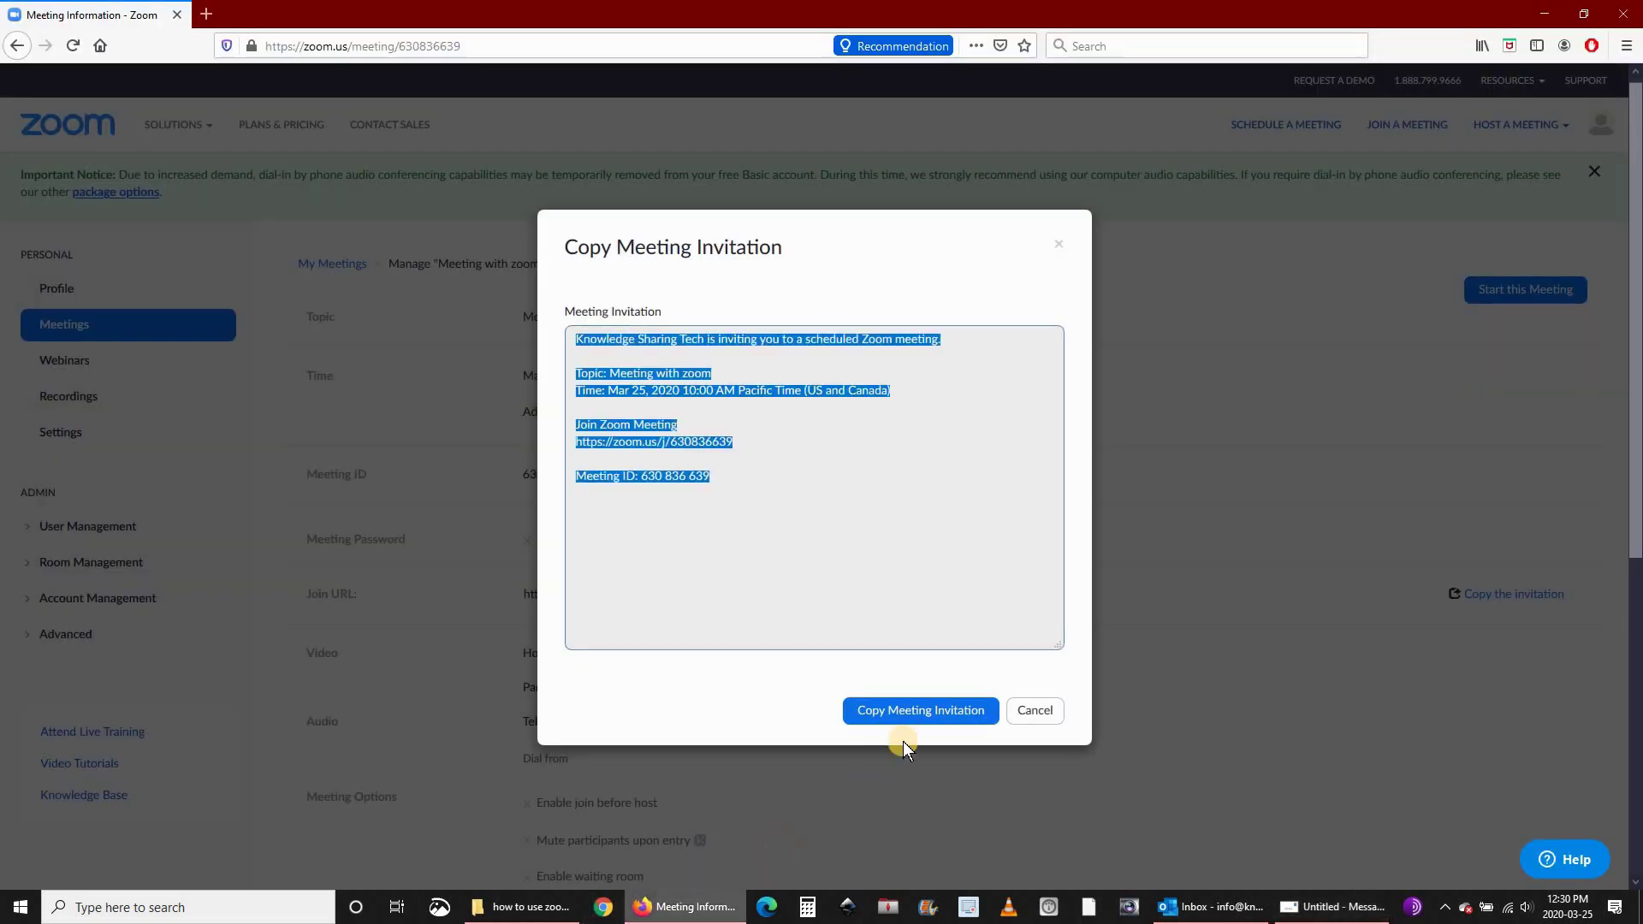
Cancel the invitation dialog and go back to the My Meetings list via Profile.
{"action": "left_click", "coordinate": [1037, 711]}
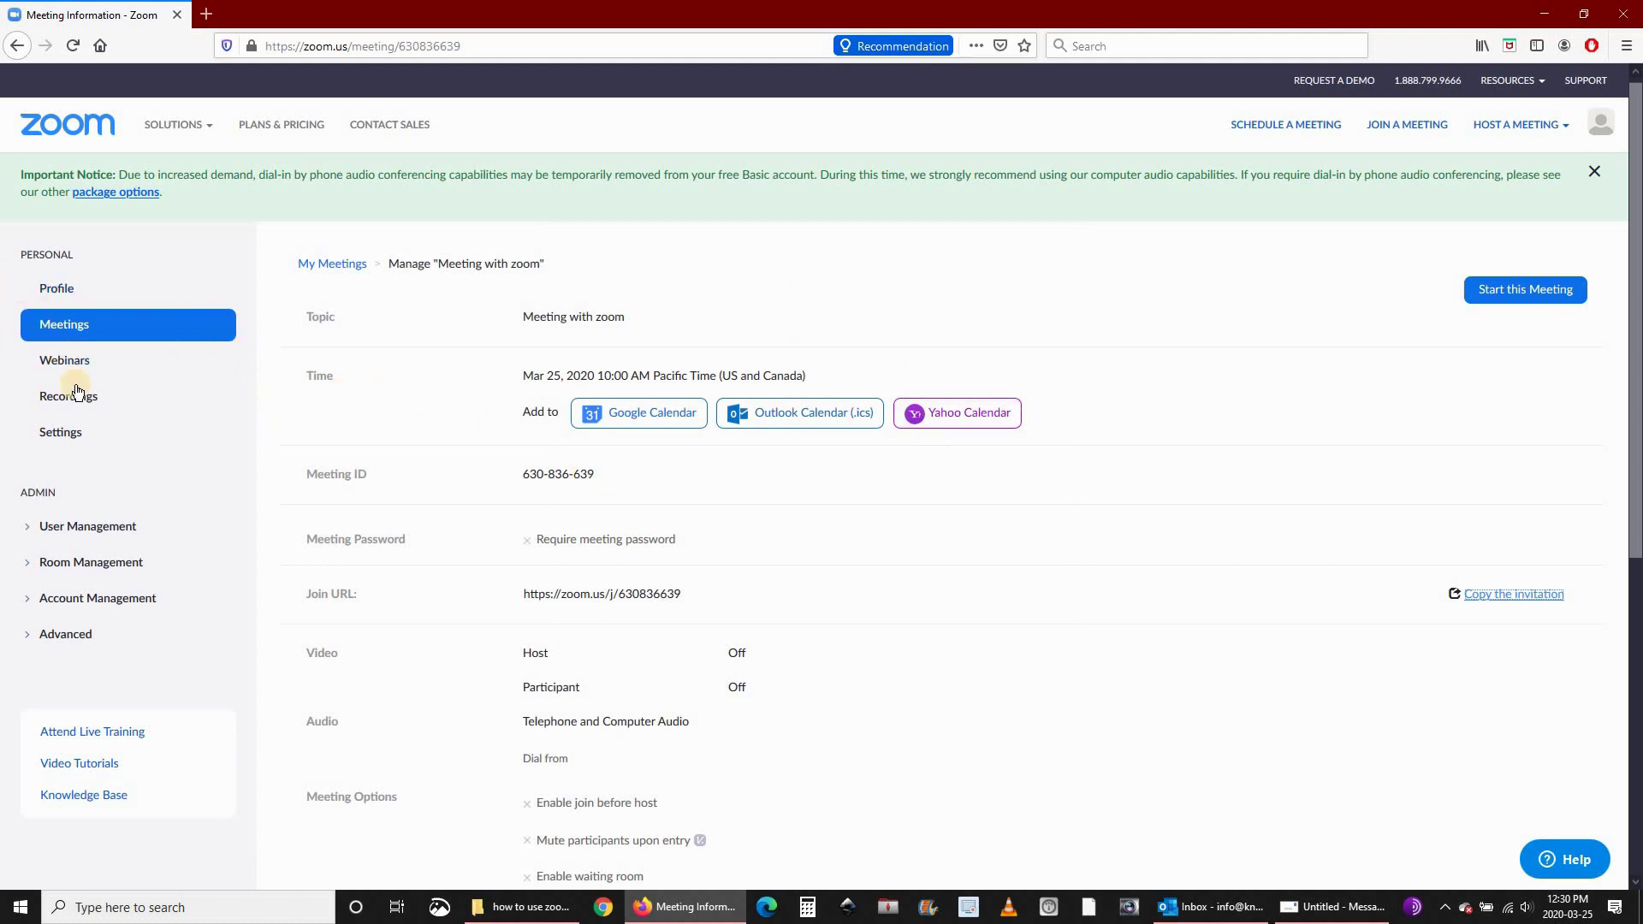
{"action": "left_click", "coordinate": [58, 287]}
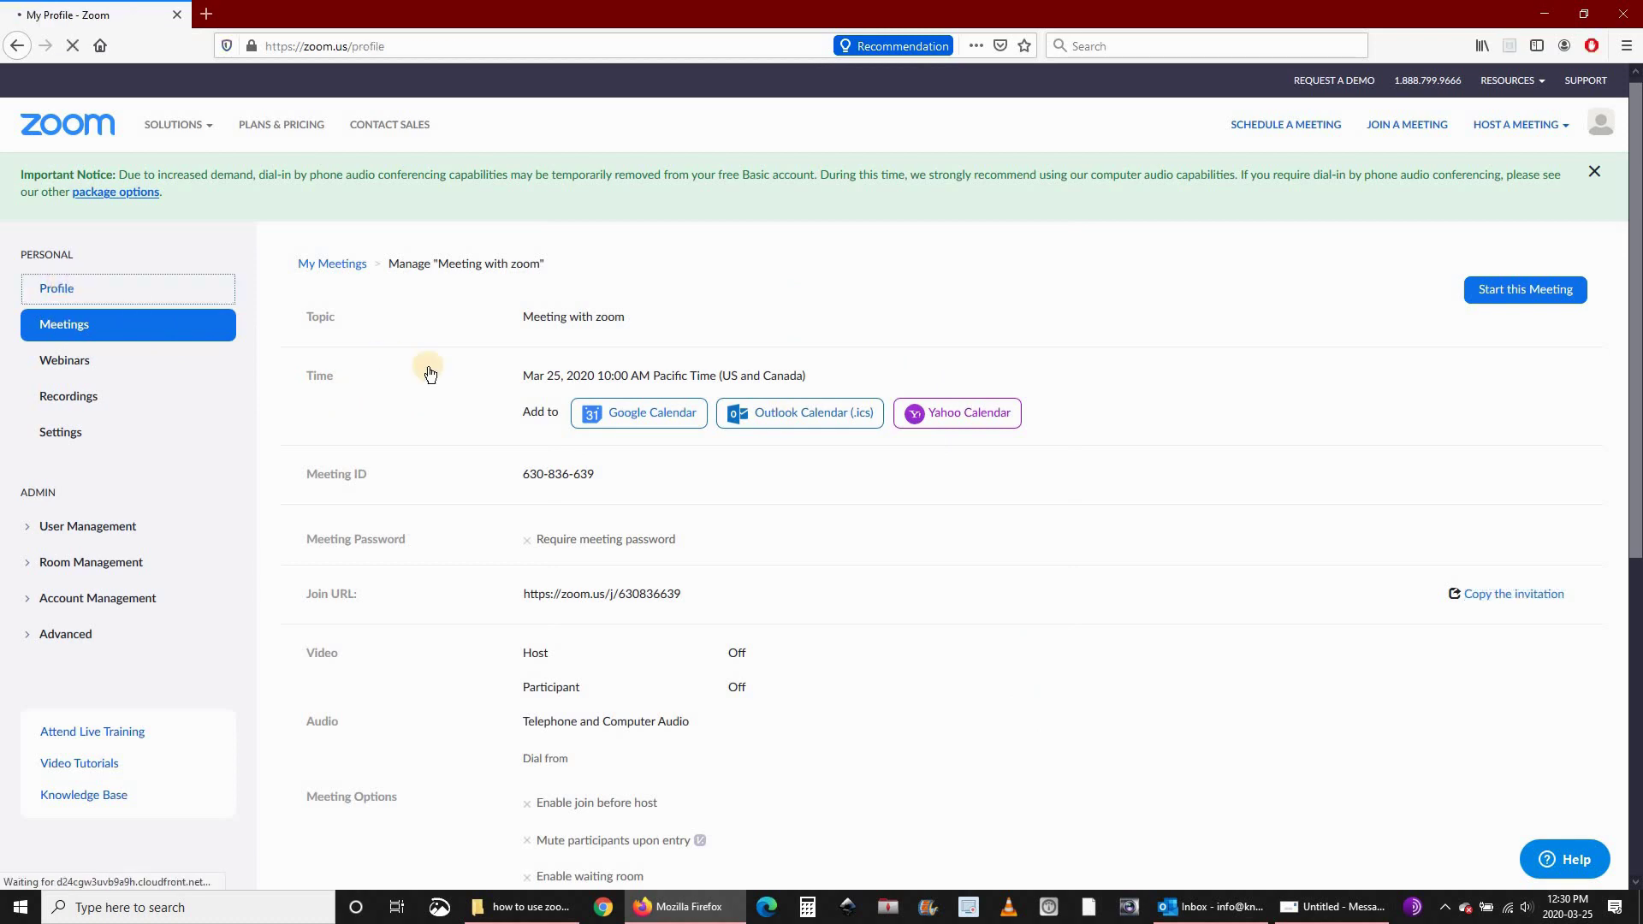
{"action": "scroll", "coordinate": [420, 373], "scroll_direction": "down", "scroll_amount": 5}
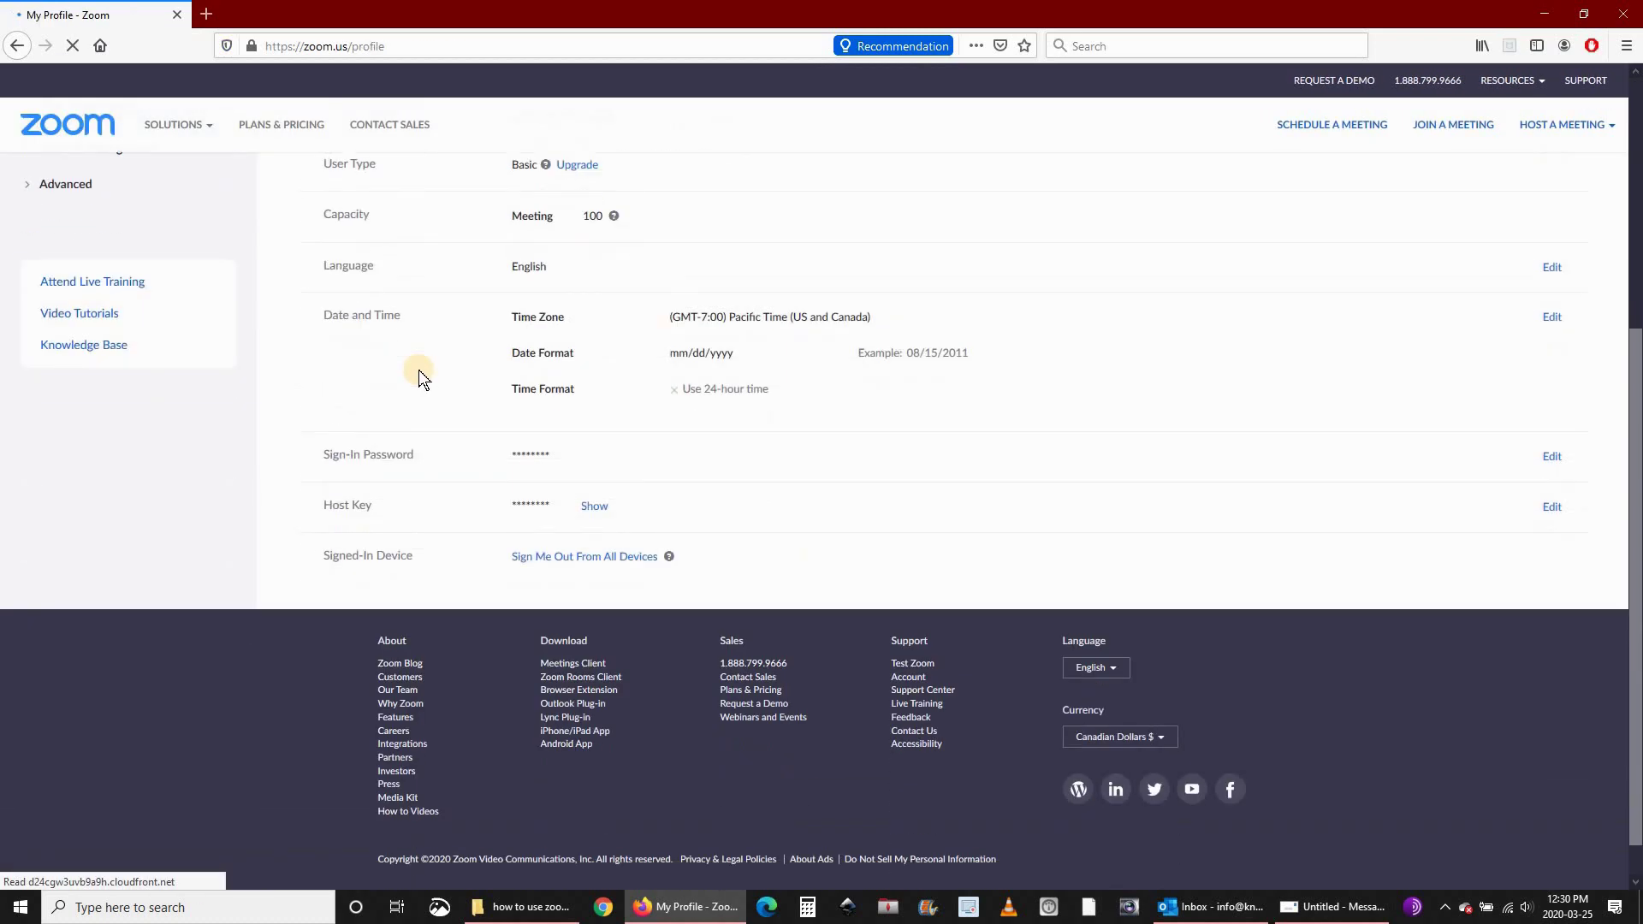
{"action": "left_click", "coordinate": [64, 331]}
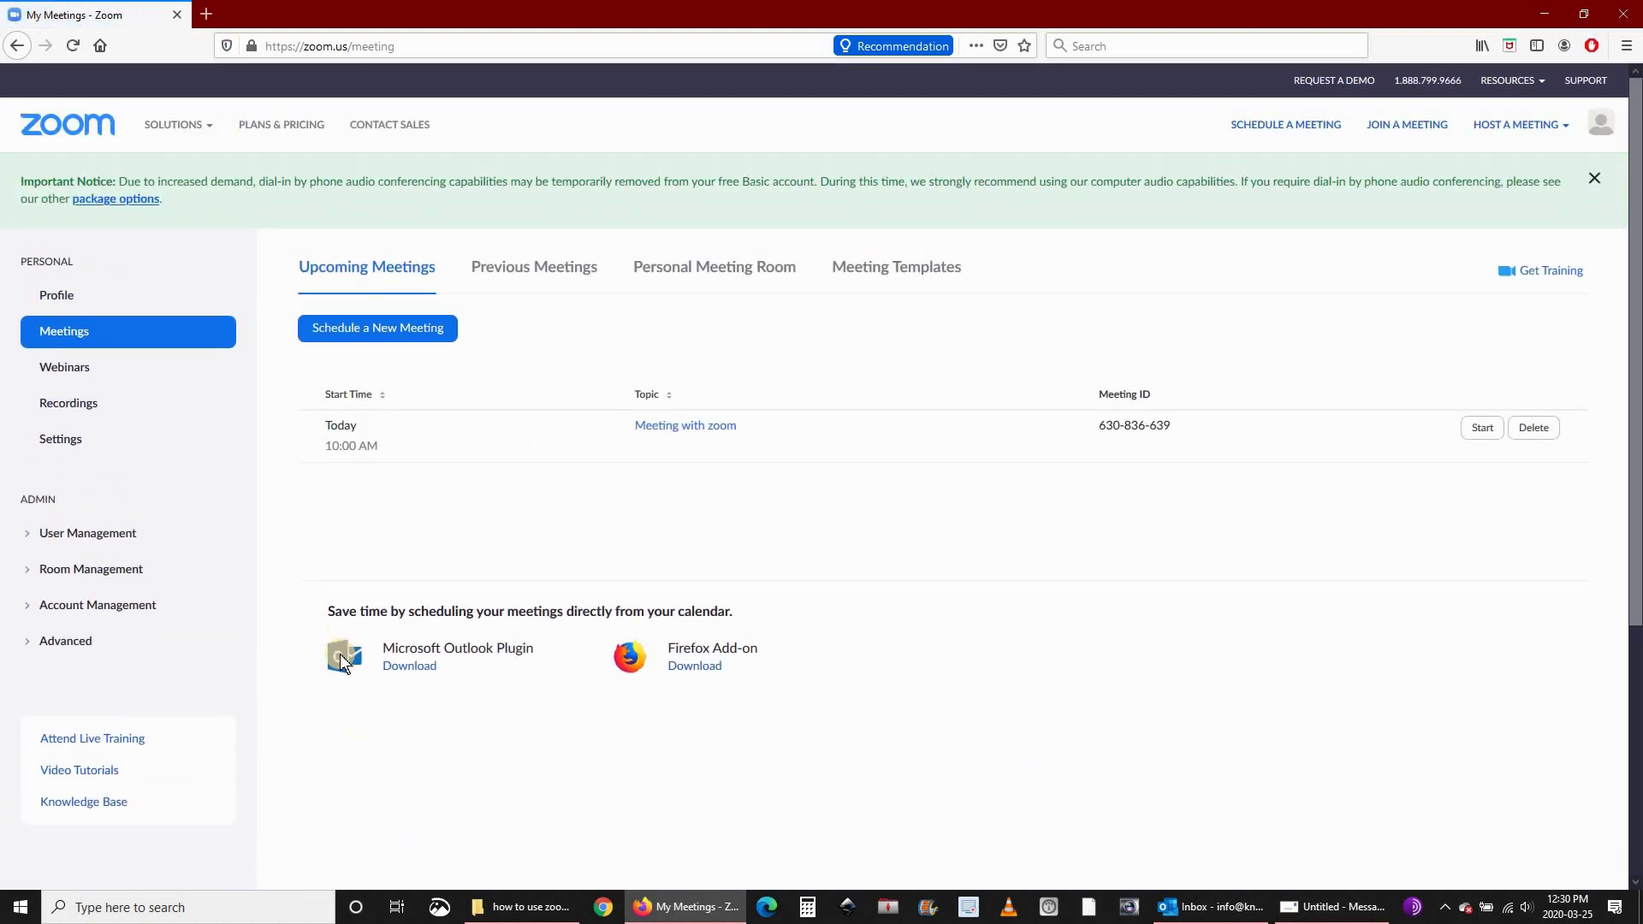
Download and save ZoomOutlookPluginSetup.msi, then open it from Firefox's Downloads panel.
{"action": "left_click", "coordinate": [420, 668]}
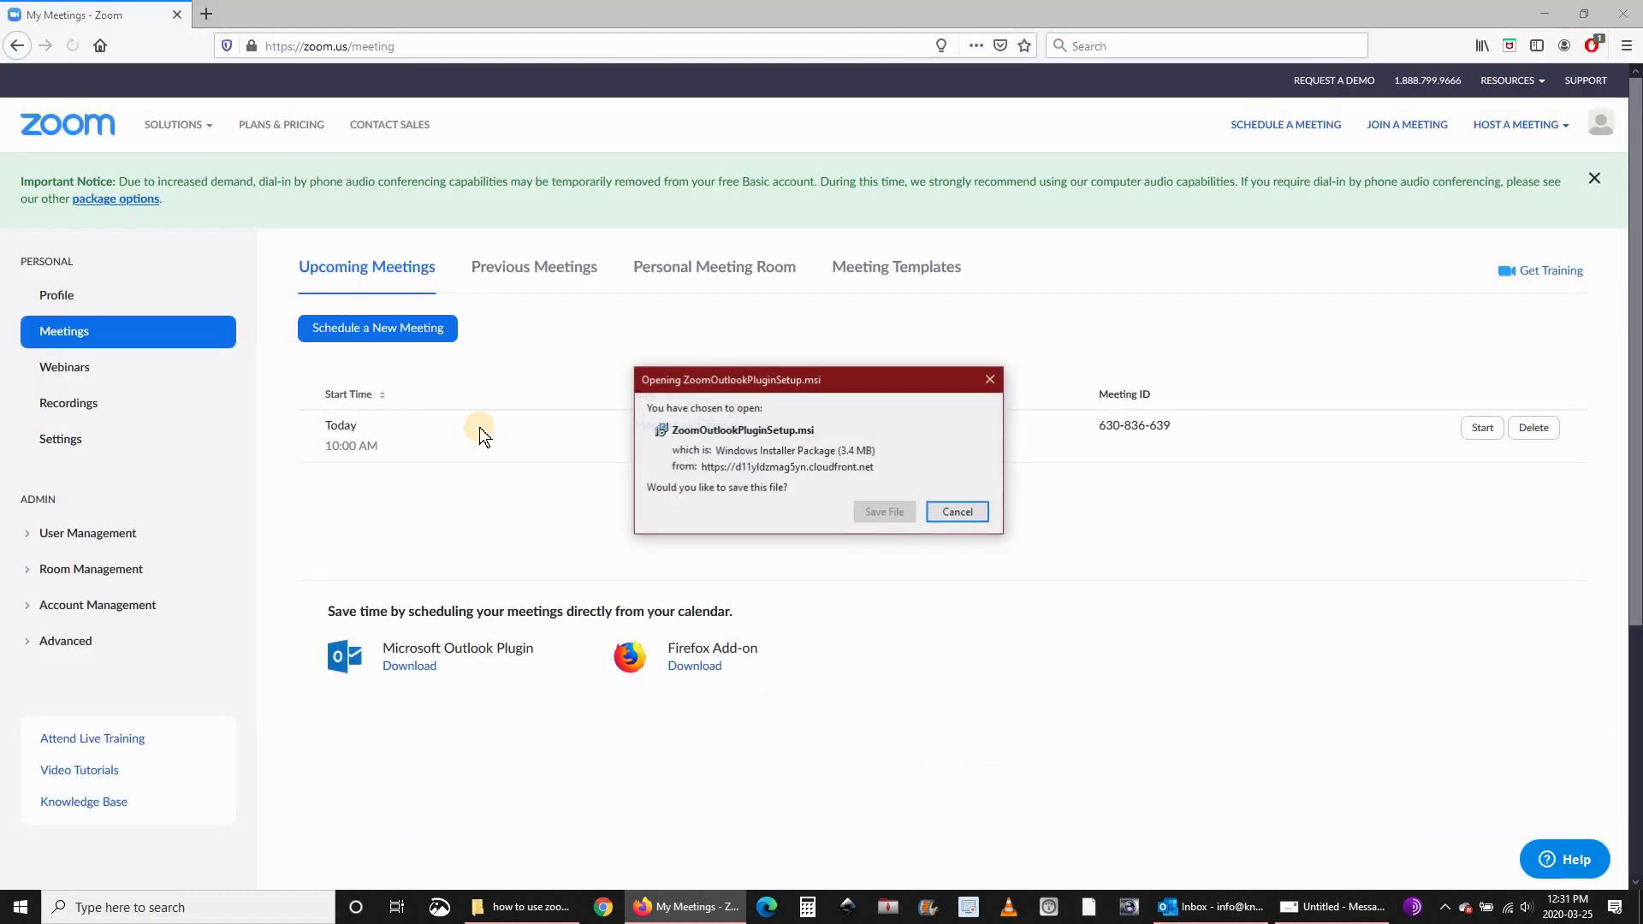
{"action": "left_click", "coordinate": [889, 513]}
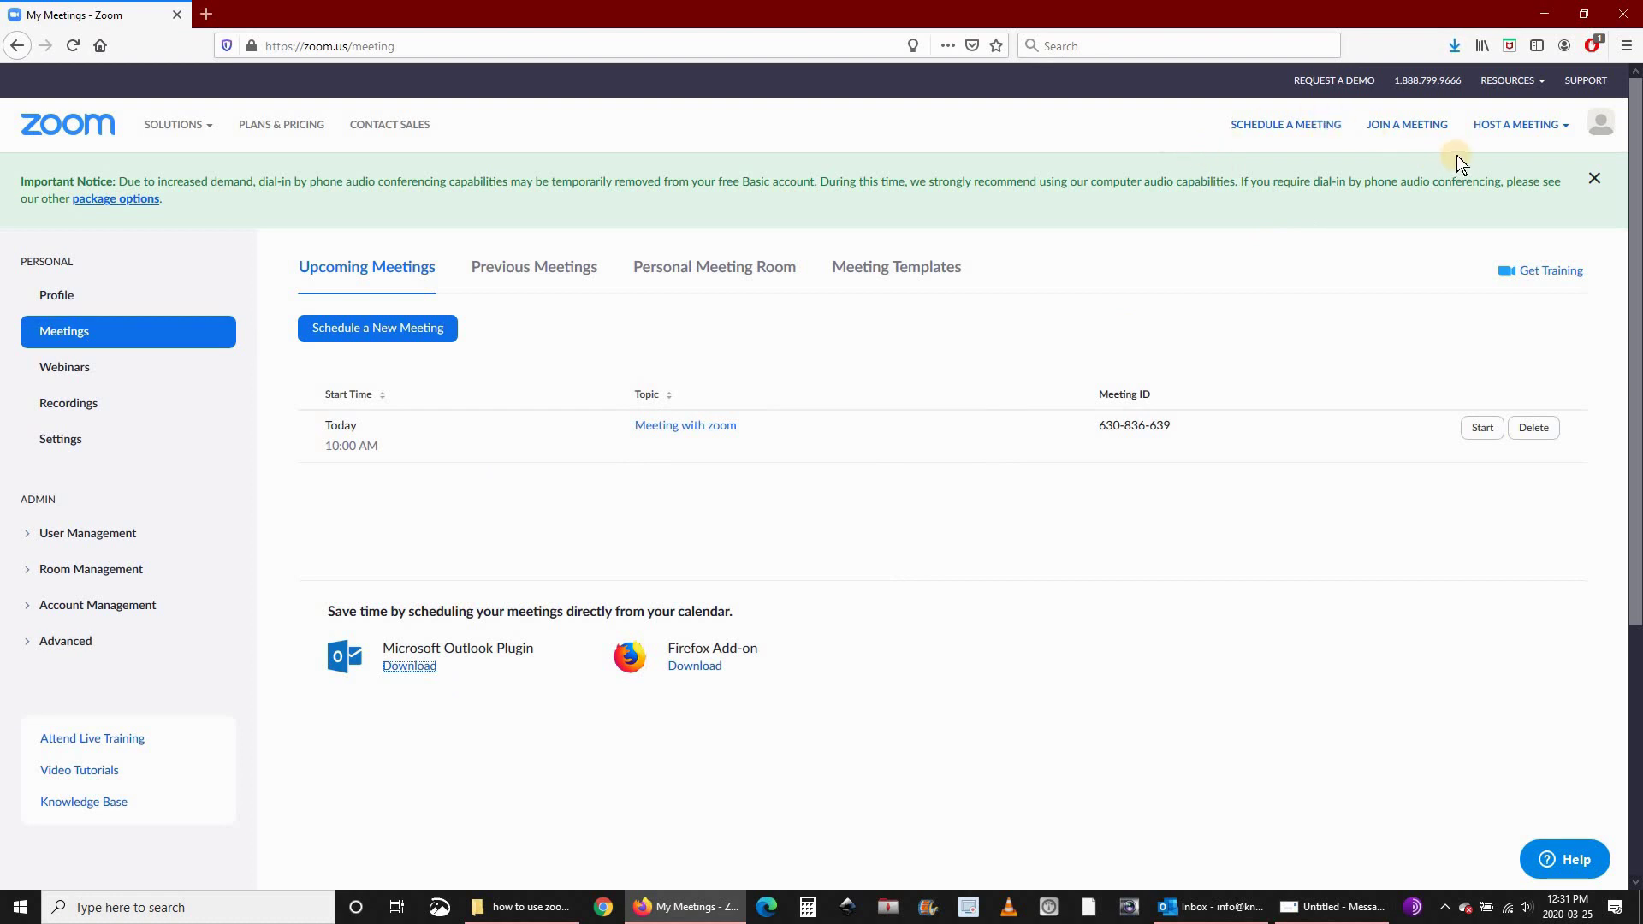
{"action": "left_click", "coordinate": [1458, 45]}
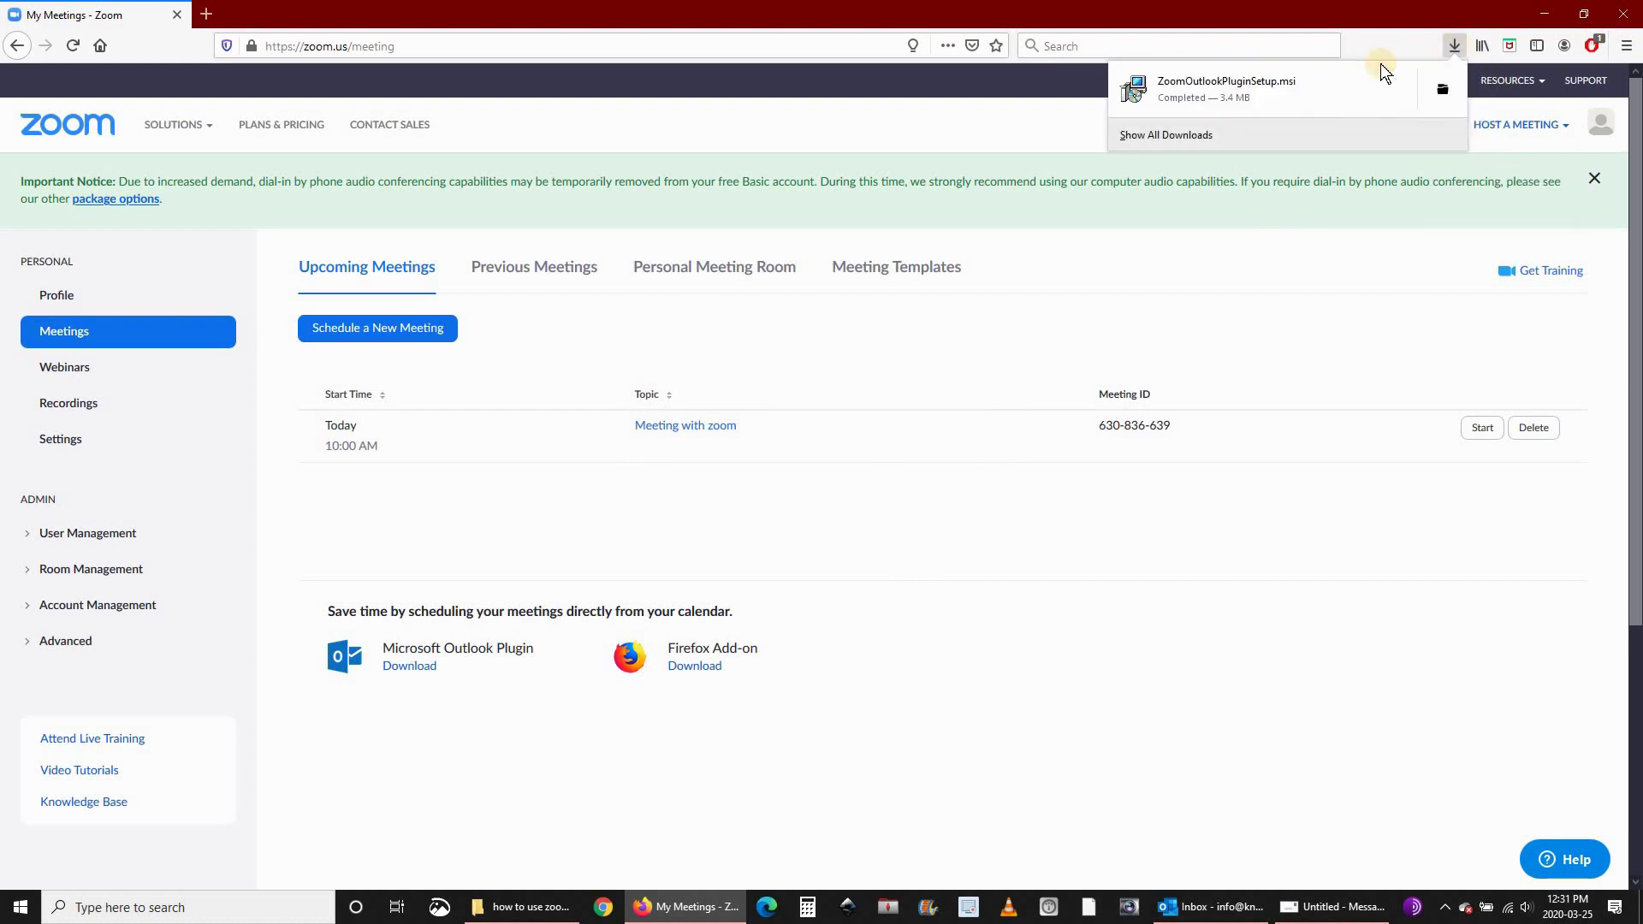
{"action": "left_click", "coordinate": [1173, 104]}
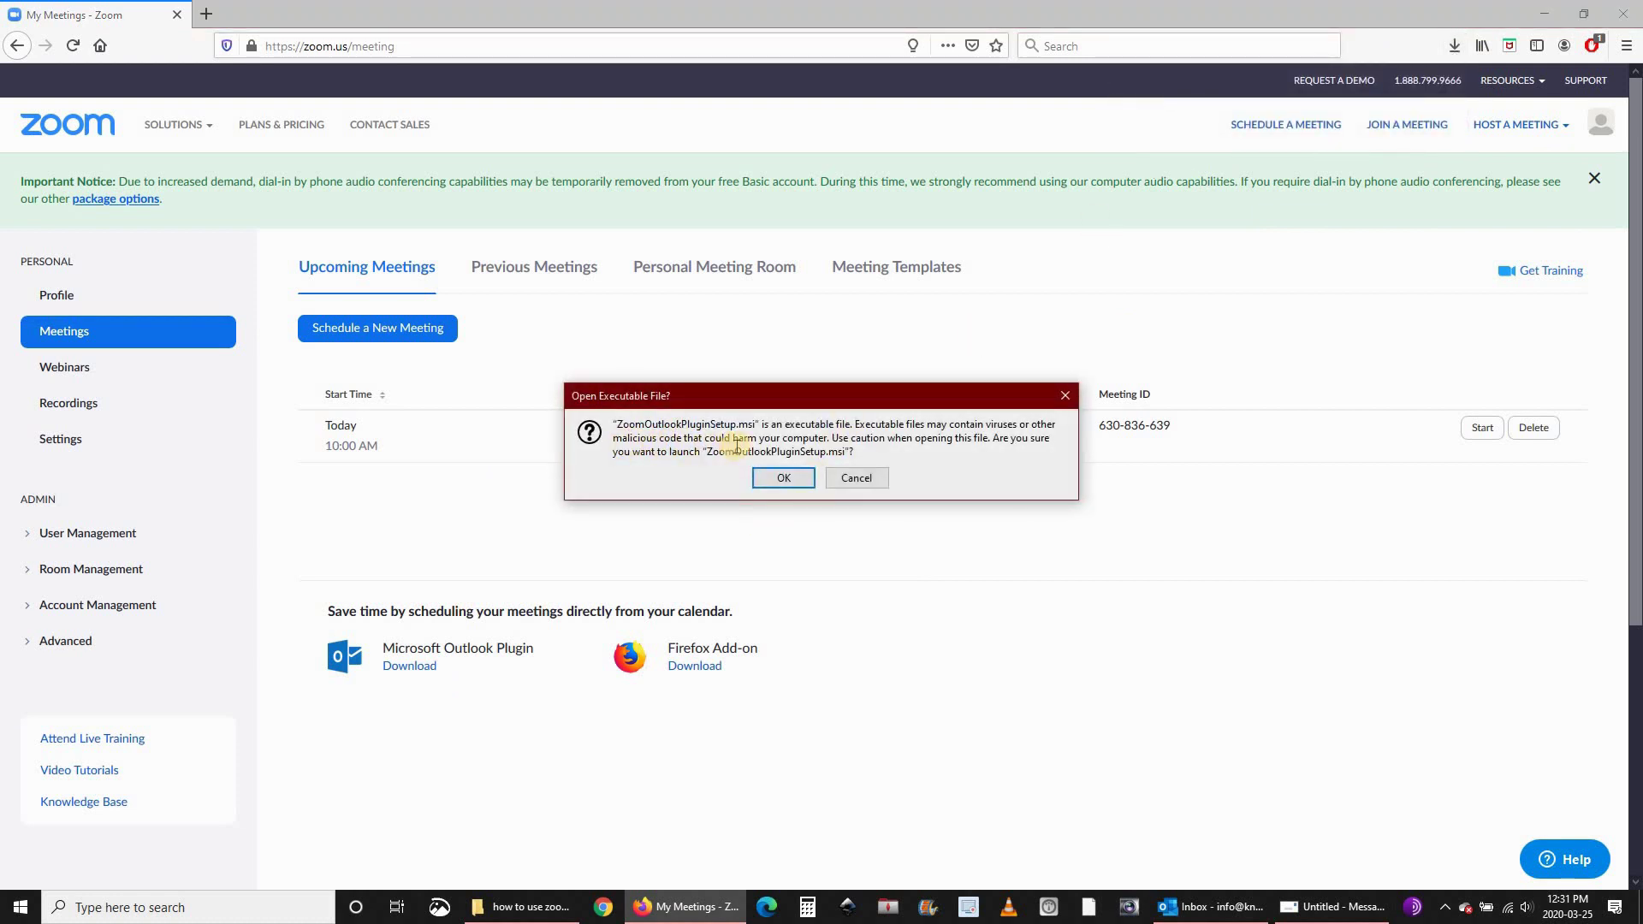
Run the Zoom Outlook Plugin setup with default options through to Installation Complete.
{"action": "left_click", "coordinate": [795, 478]}
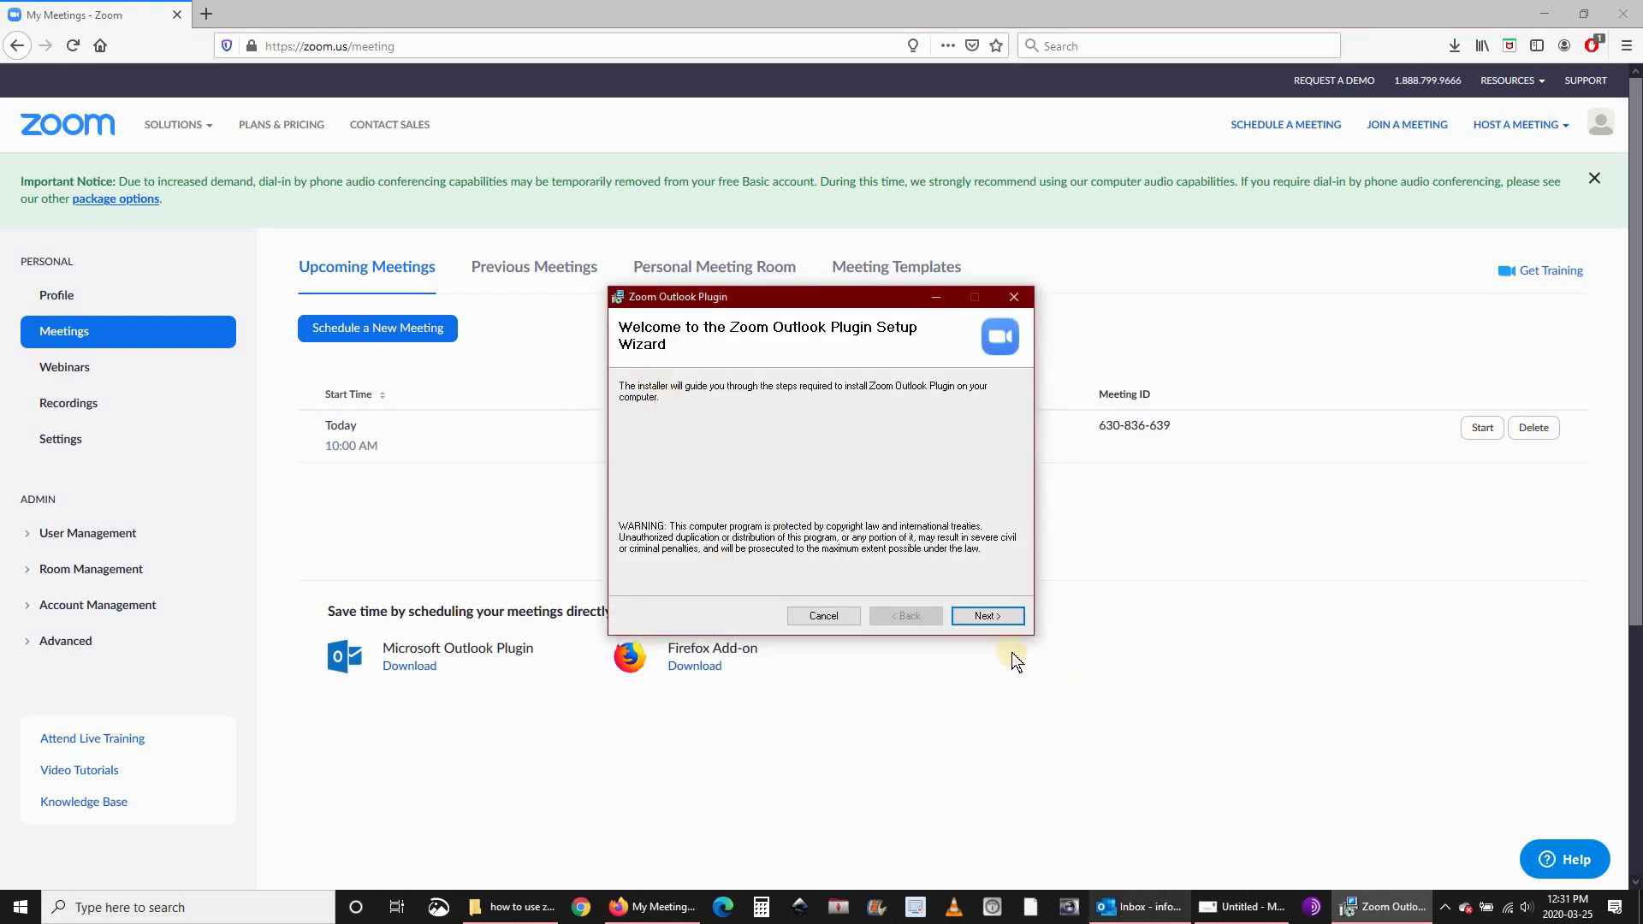
{"action": "left_click", "coordinate": [984, 616]}
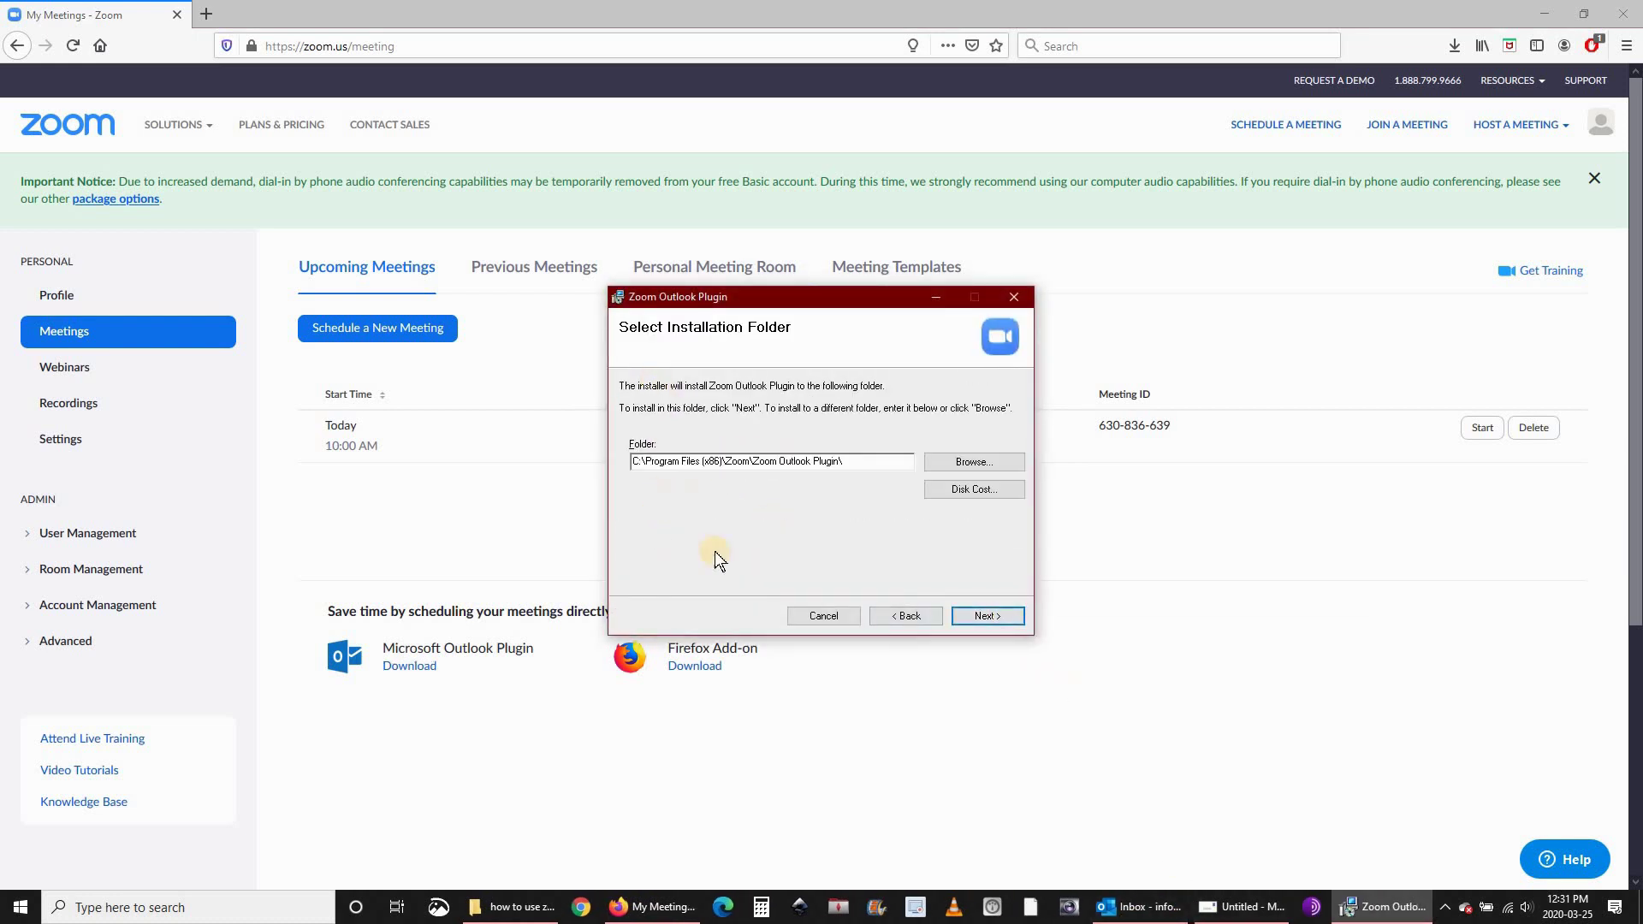
{"action": "left_click", "coordinate": [977, 612]}
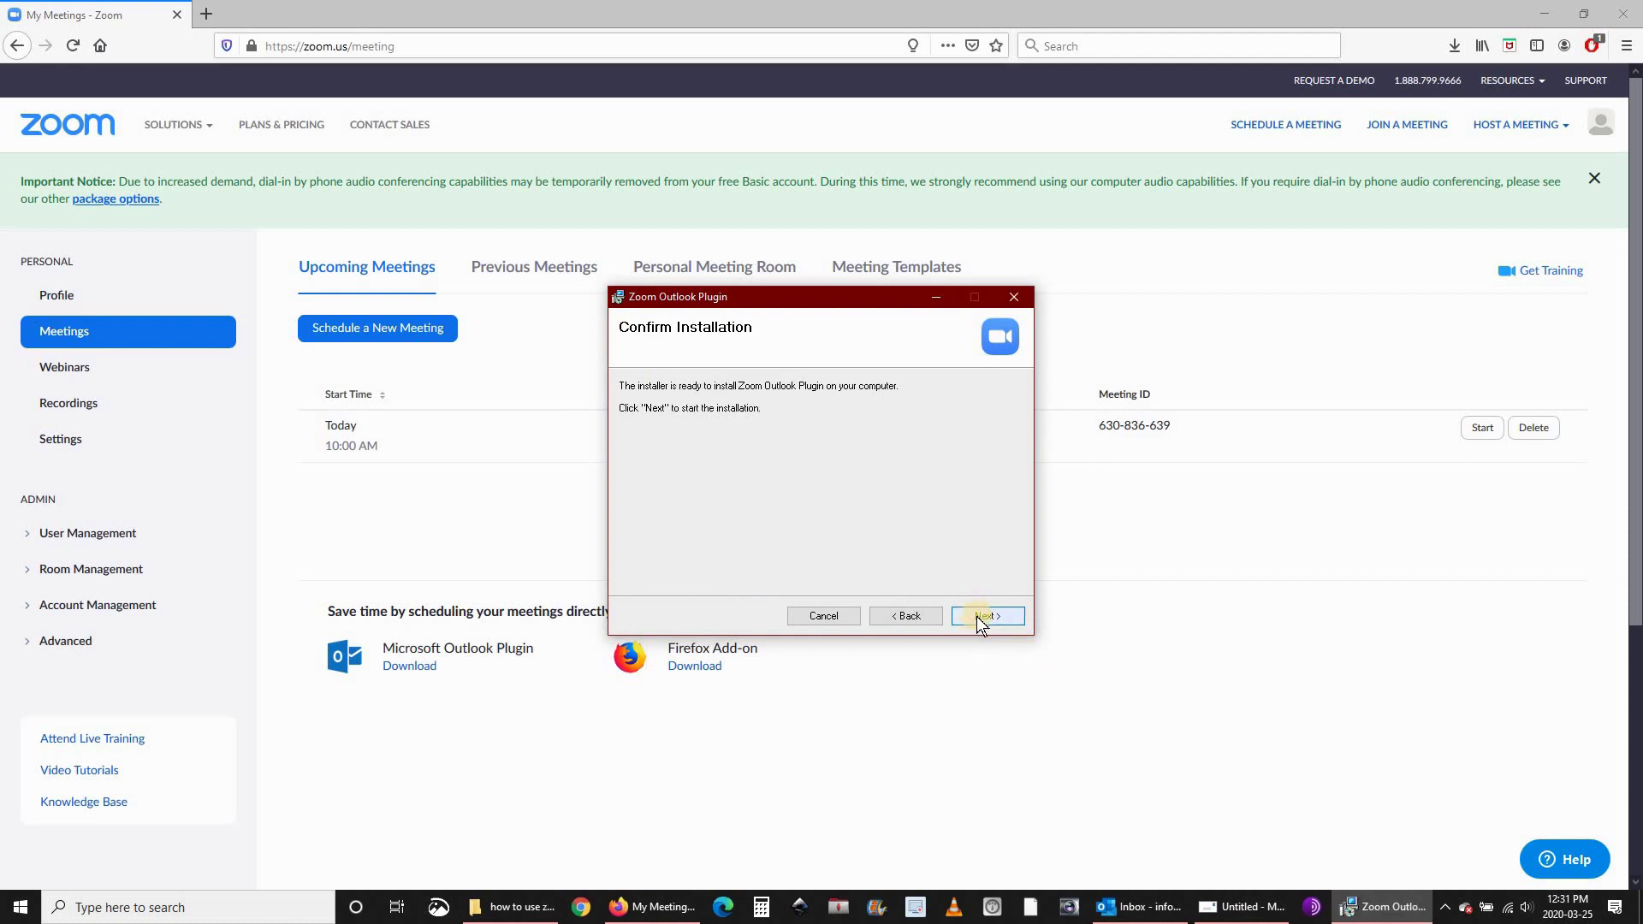
{"action": "left_click", "coordinate": [977, 617]}
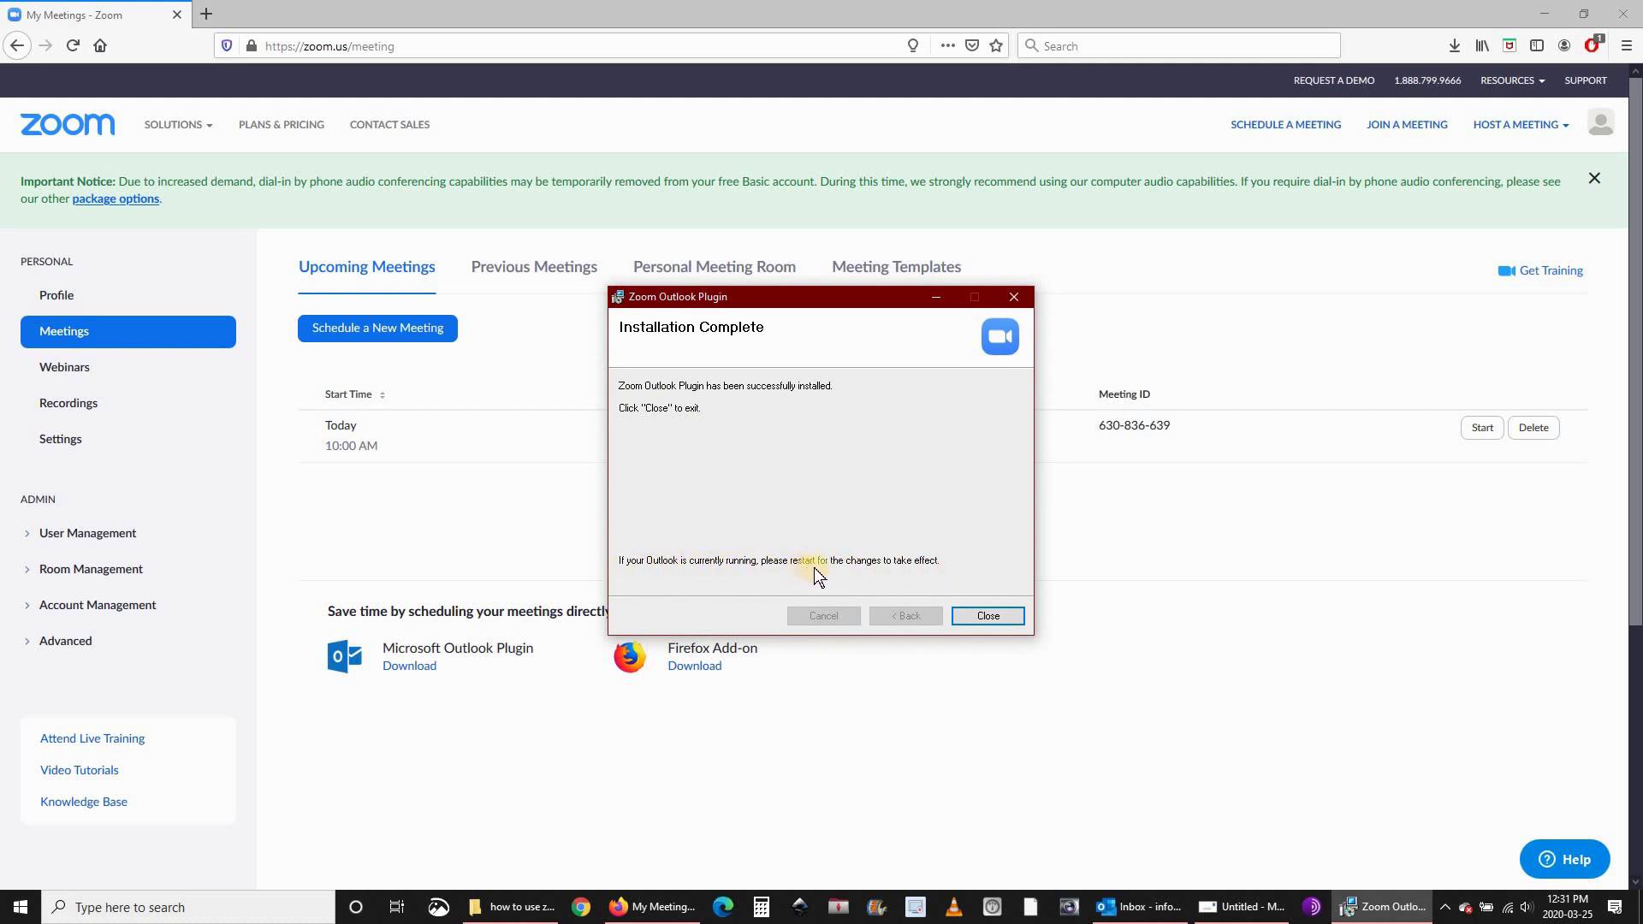
Close the installer, discard the Untitled message, relaunch Outlook and start an instant Zoom meeting.
{"action": "left_click", "coordinate": [987, 616]}
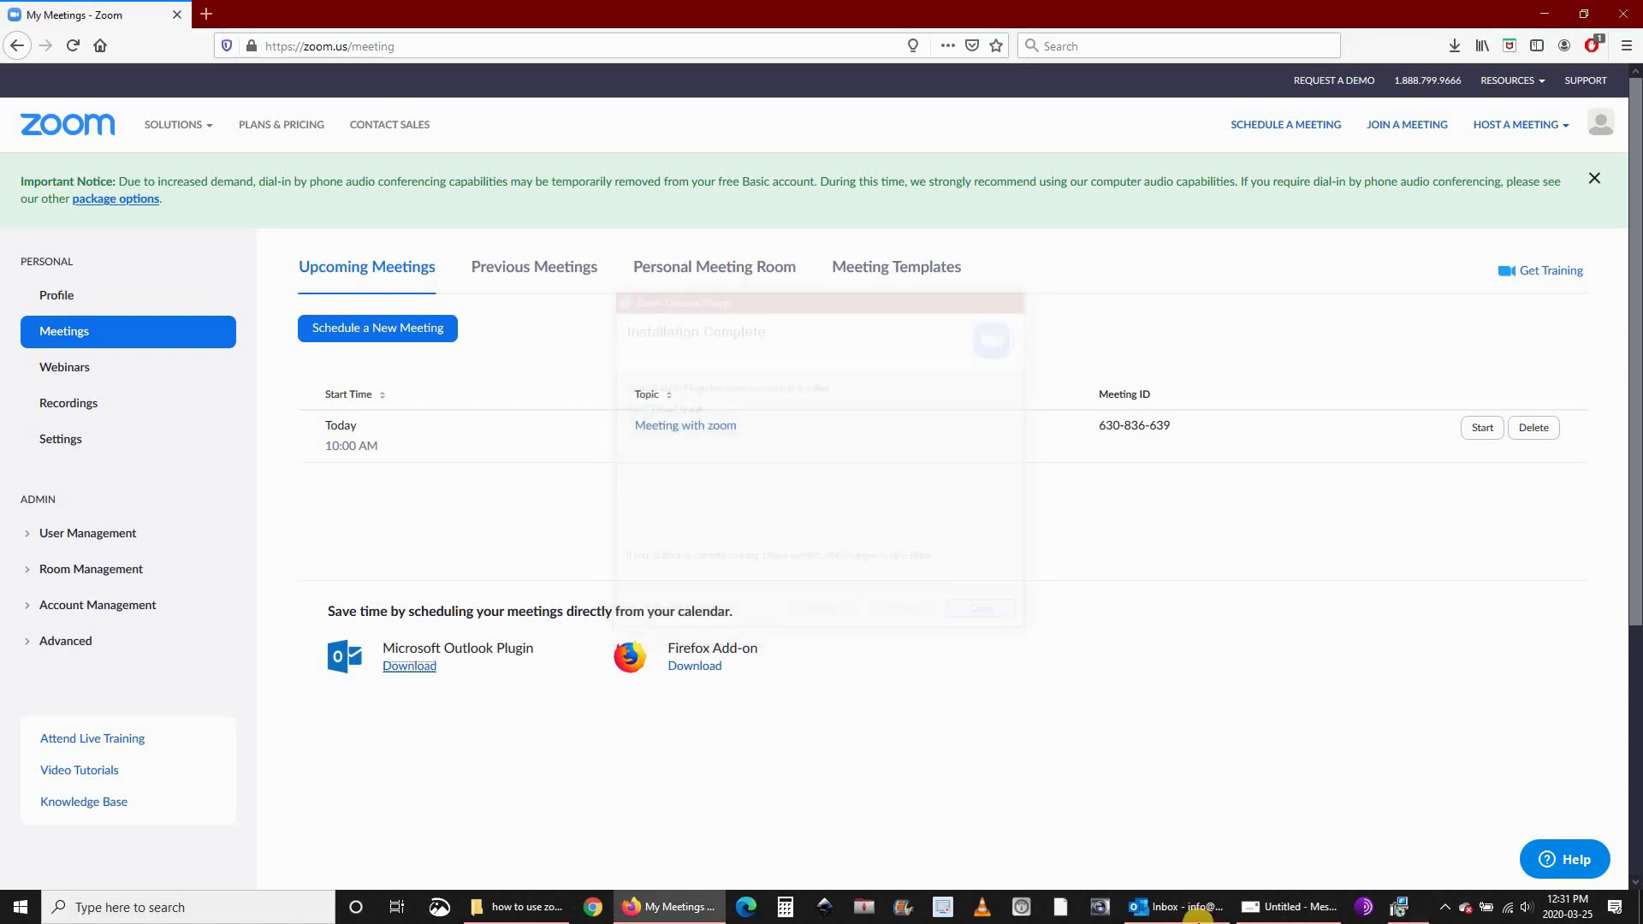
{"action": "right_click", "coordinate": [1335, 908]}
{"action": "left_click", "coordinate": [1436, 800]}
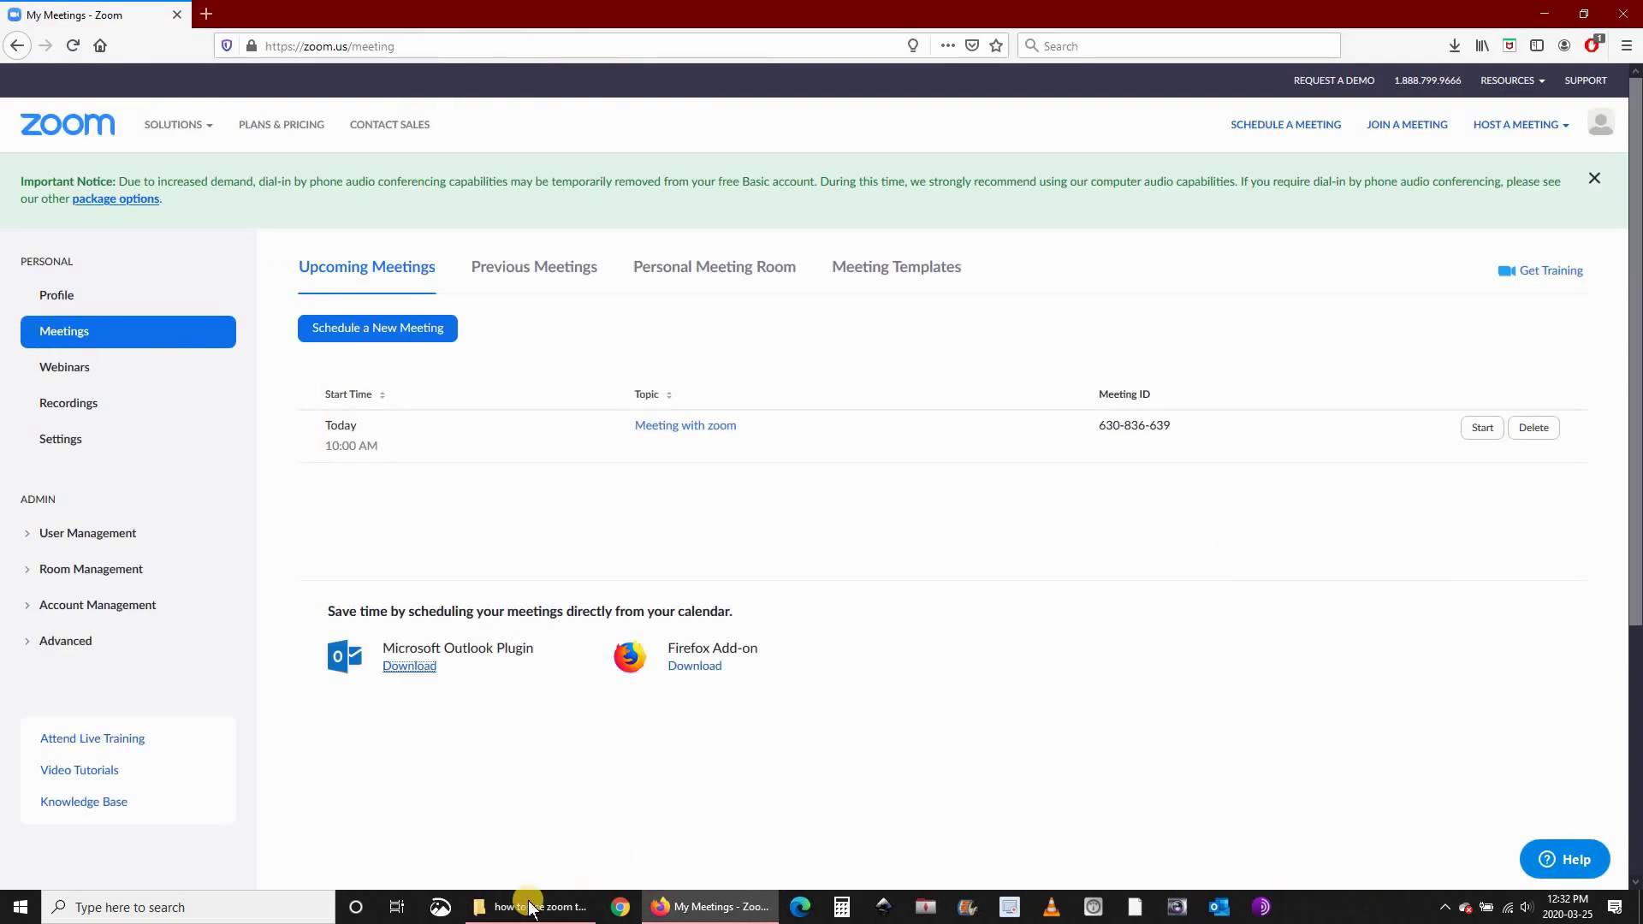
{"action": "left_click", "coordinate": [1219, 907]}
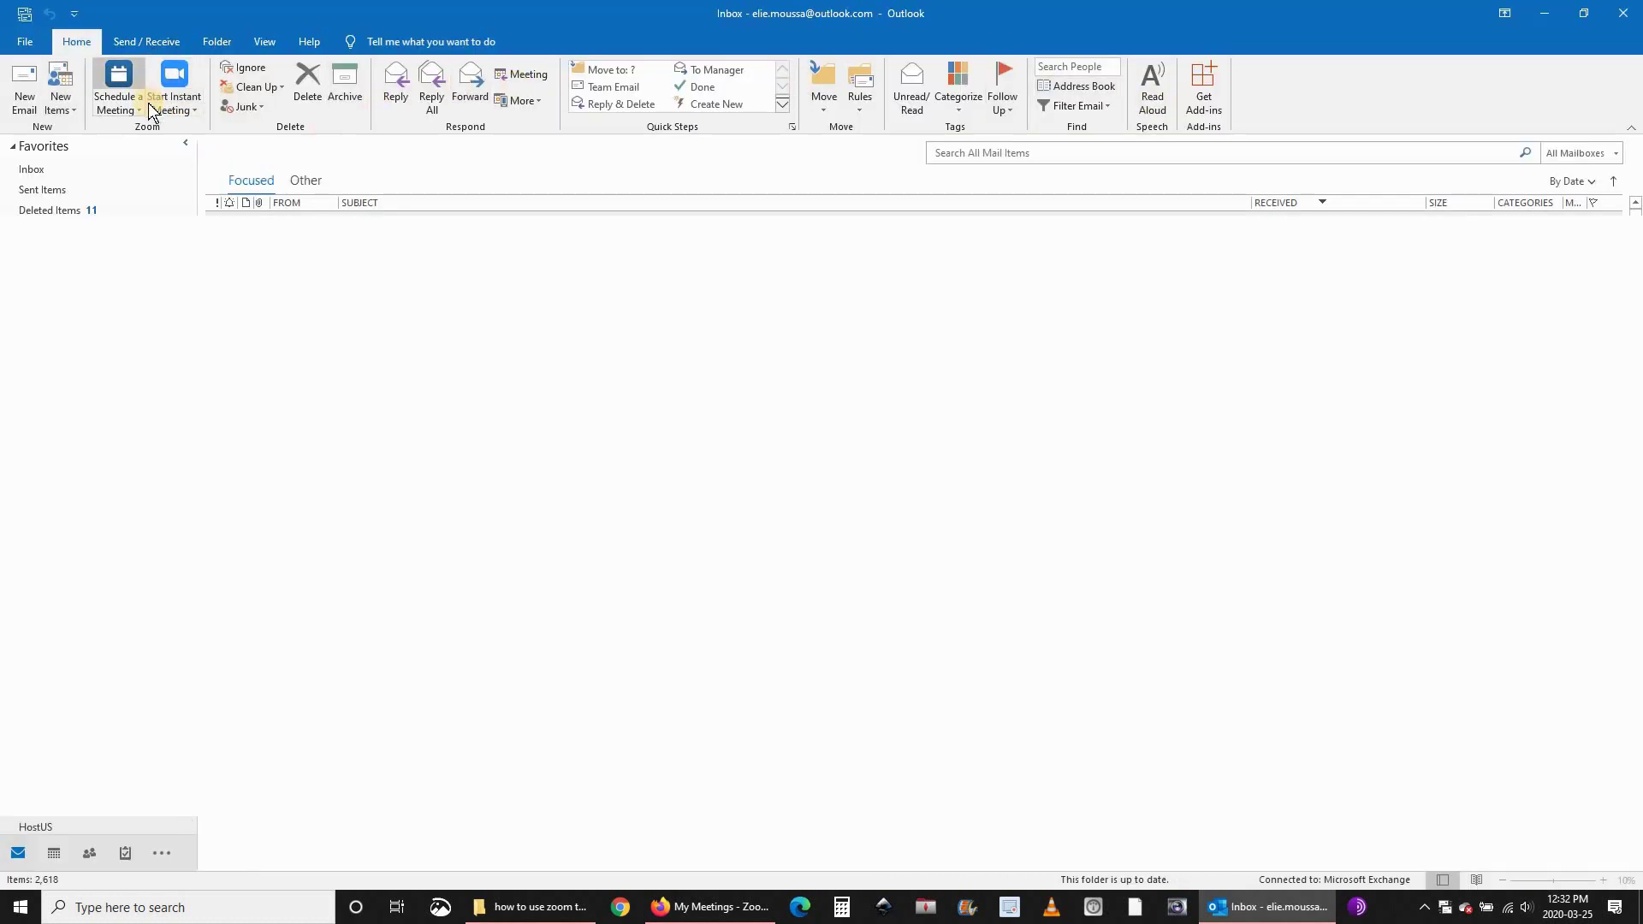
{"action": "left_click", "coordinate": [175, 98]}
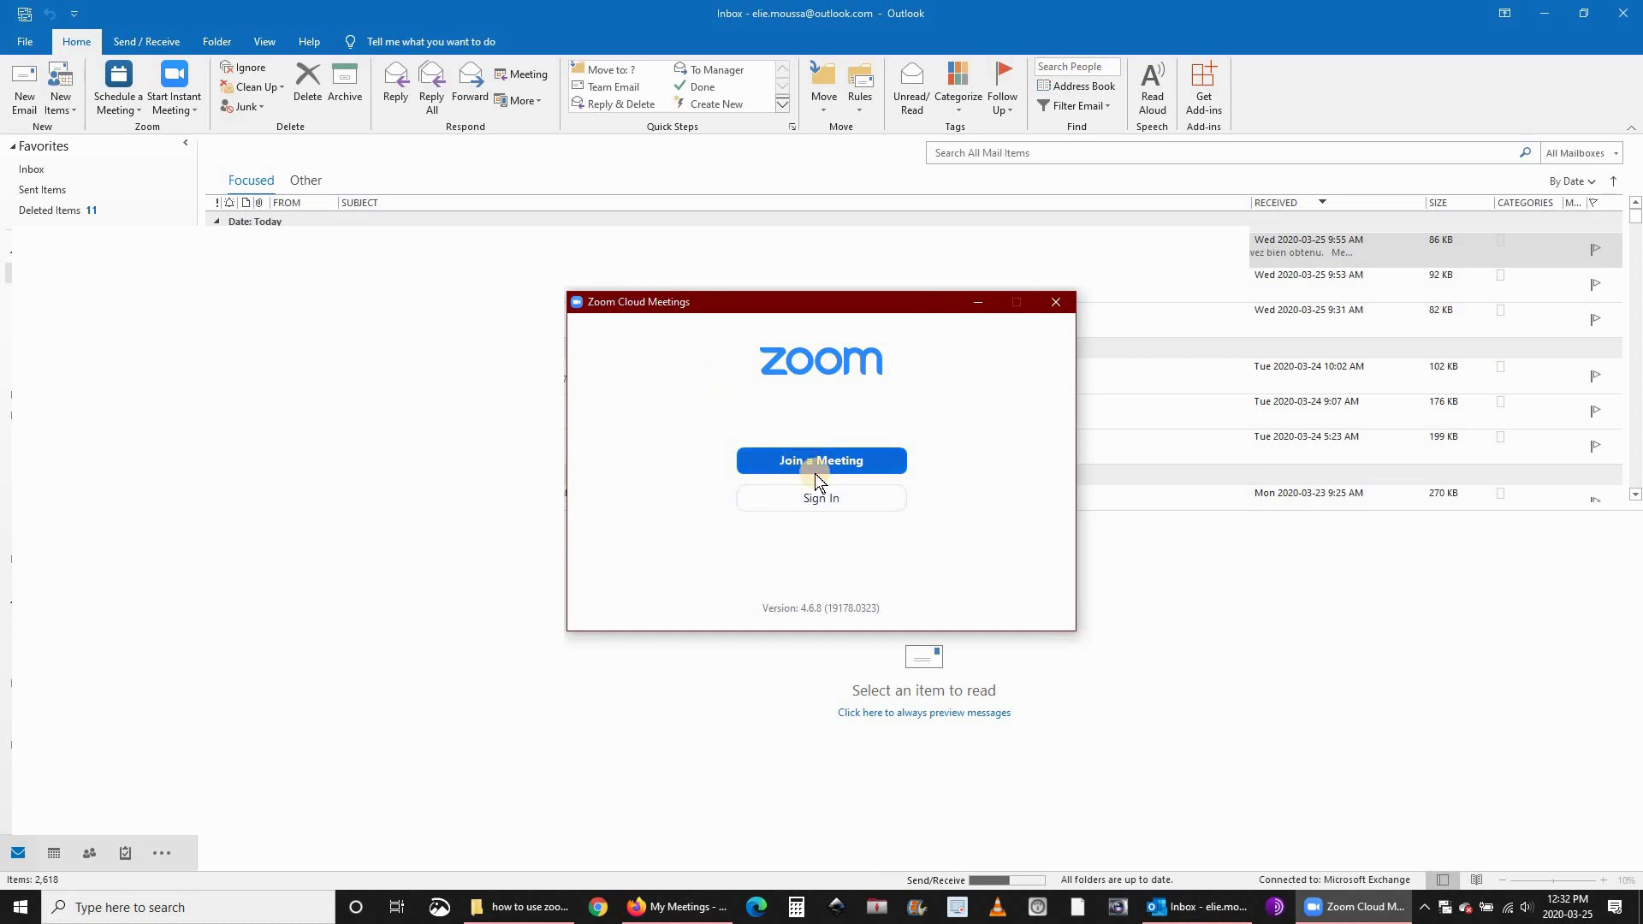
Sign in to Zoom Cloud Meetings with the account e-mail and password, with Keep me signed in ticked.
{"action": "left_click", "coordinate": [822, 503]}
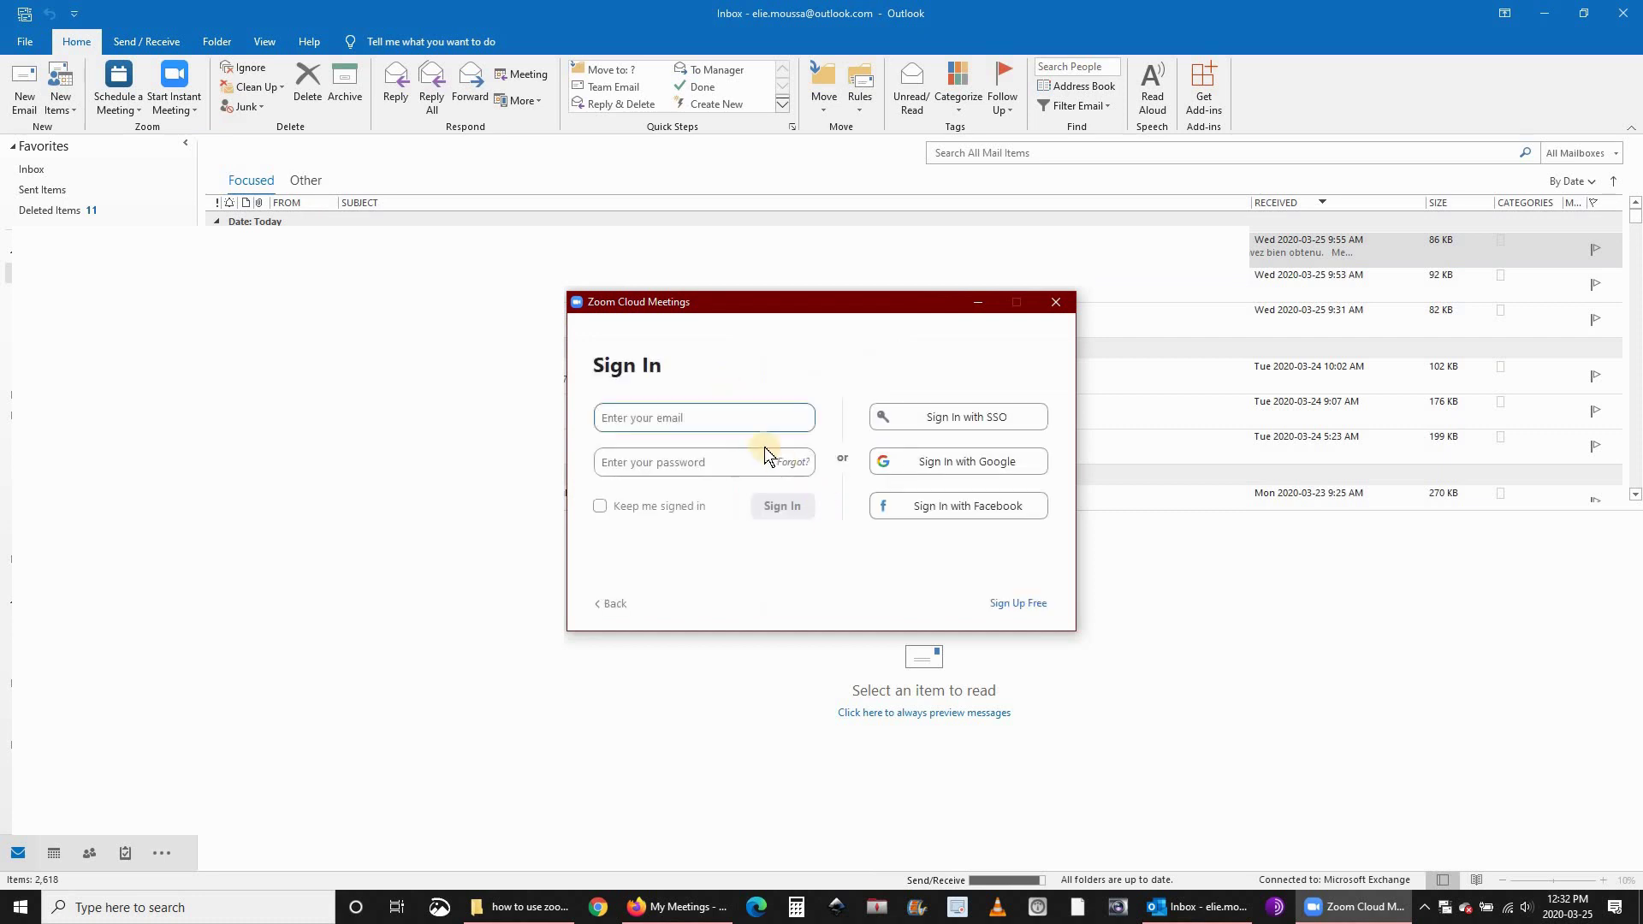
{"action": "left_click", "coordinate": [710, 458]}
{"action": "type", "text": "*********"}
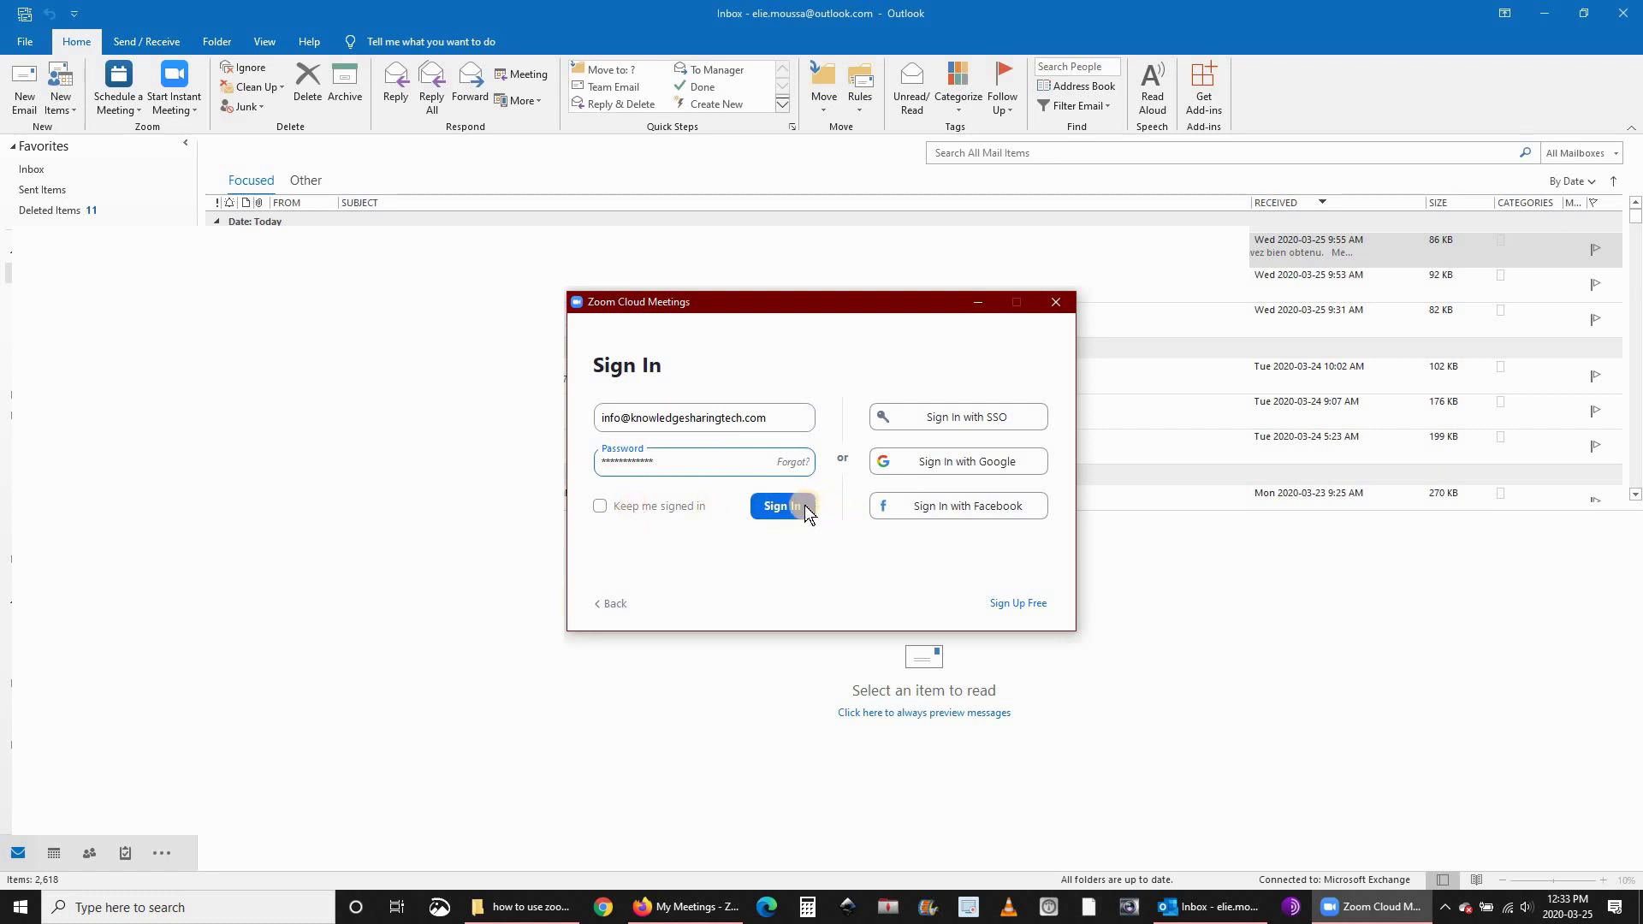
{"action": "left_click", "coordinate": [600, 509]}
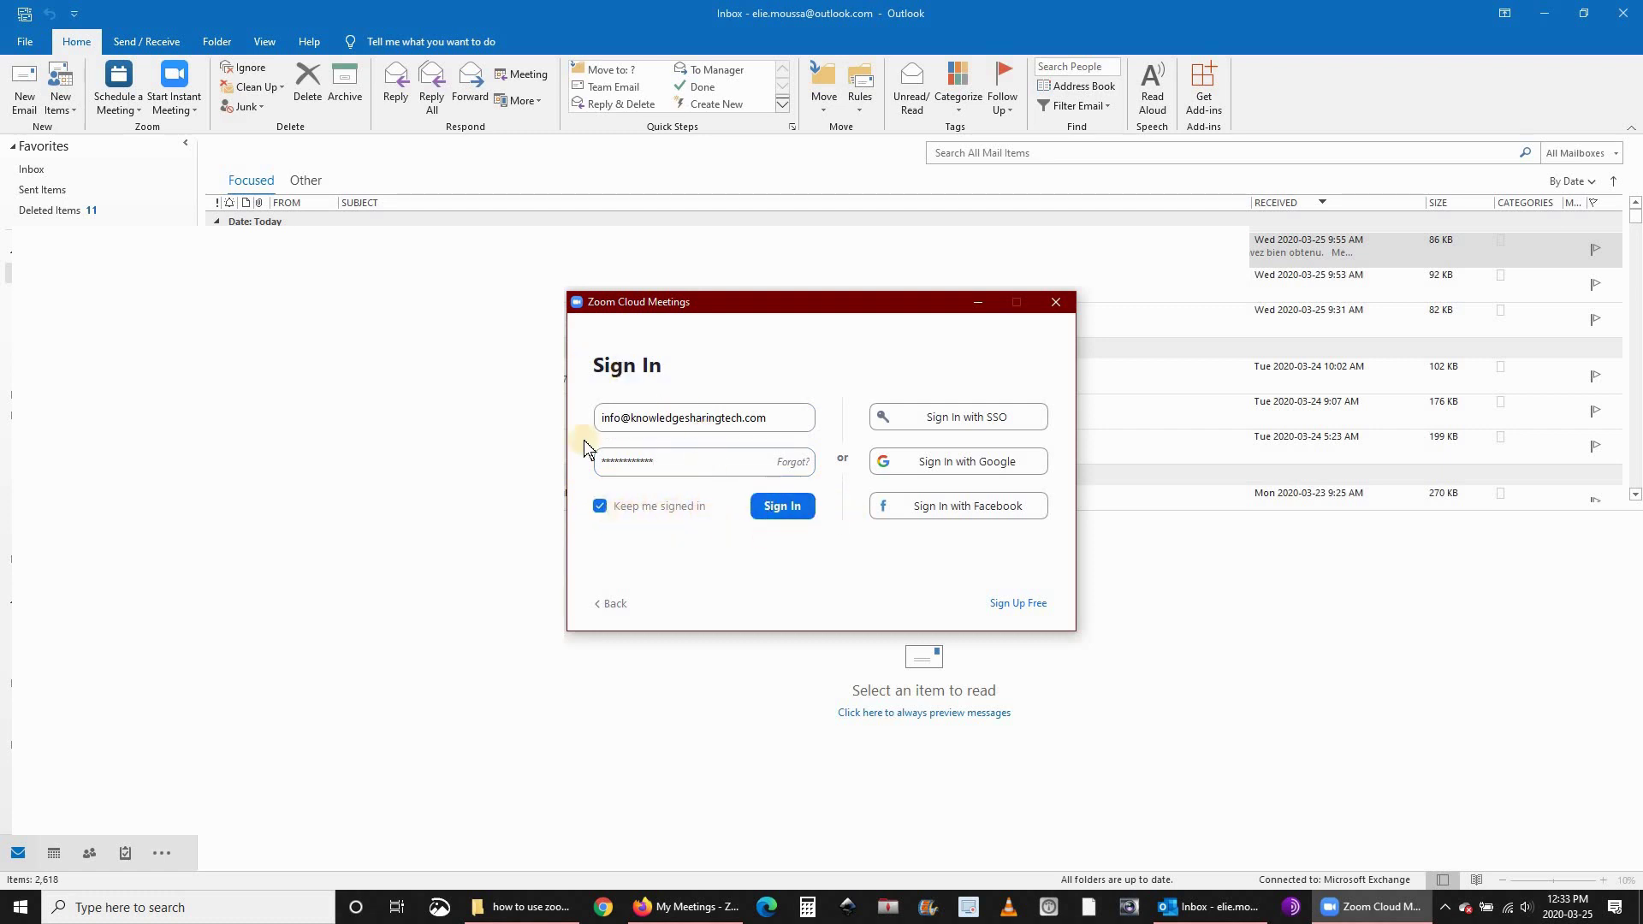
{"action": "left_click", "coordinate": [781, 505]}
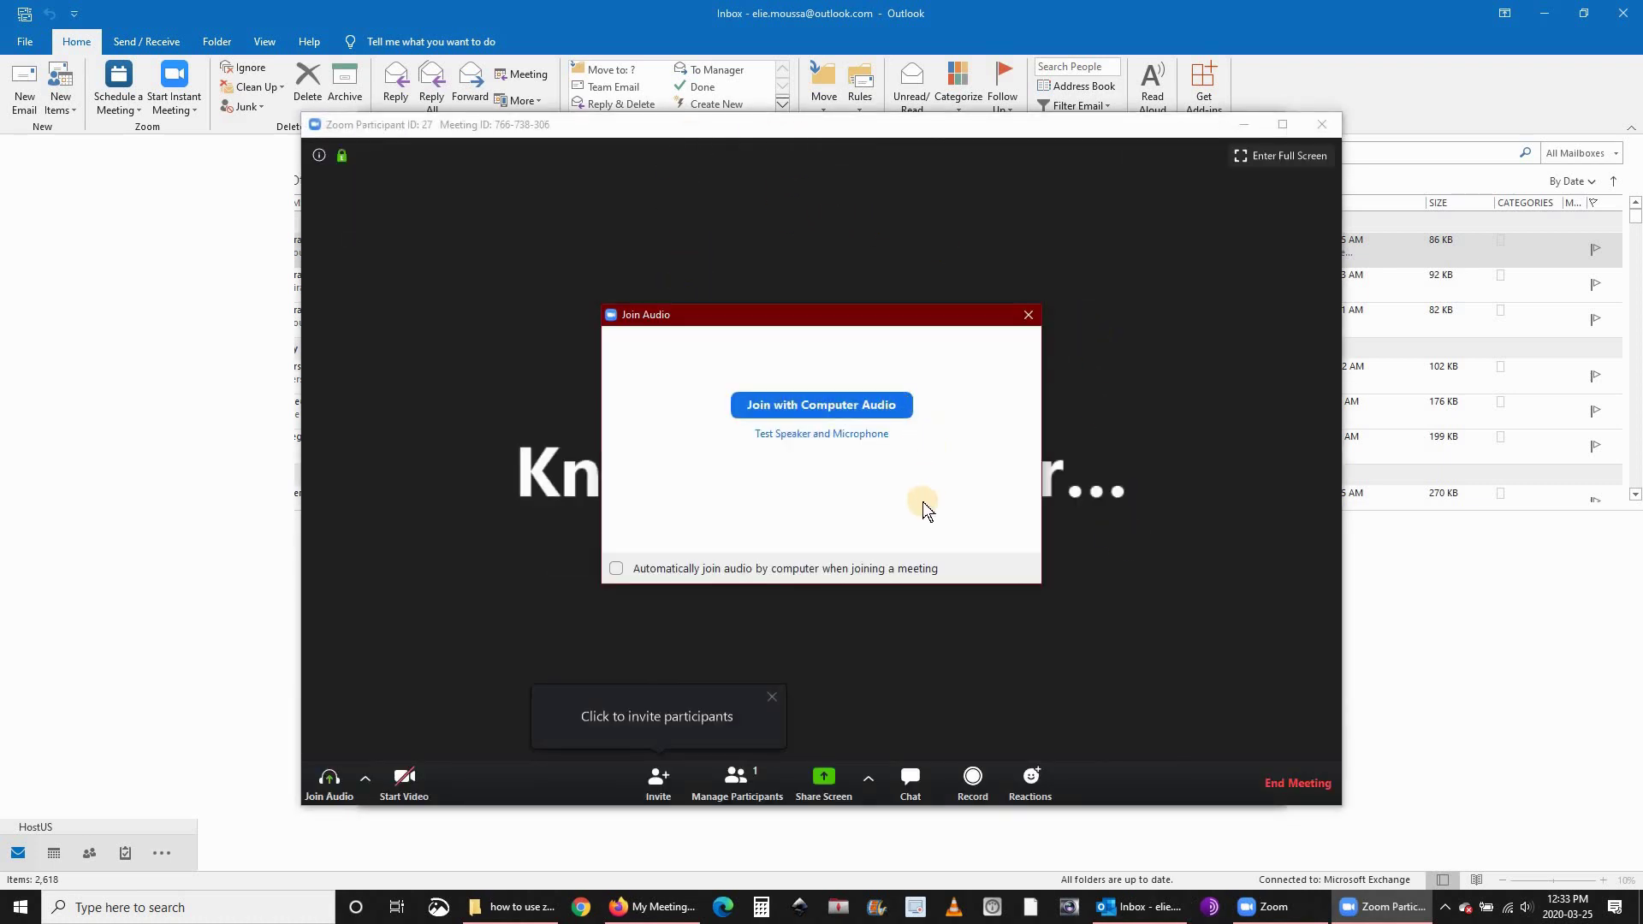
Join with computer audio, move the meeting window up-left, then close it to end the meeting.
{"action": "left_click", "coordinate": [816, 406]}
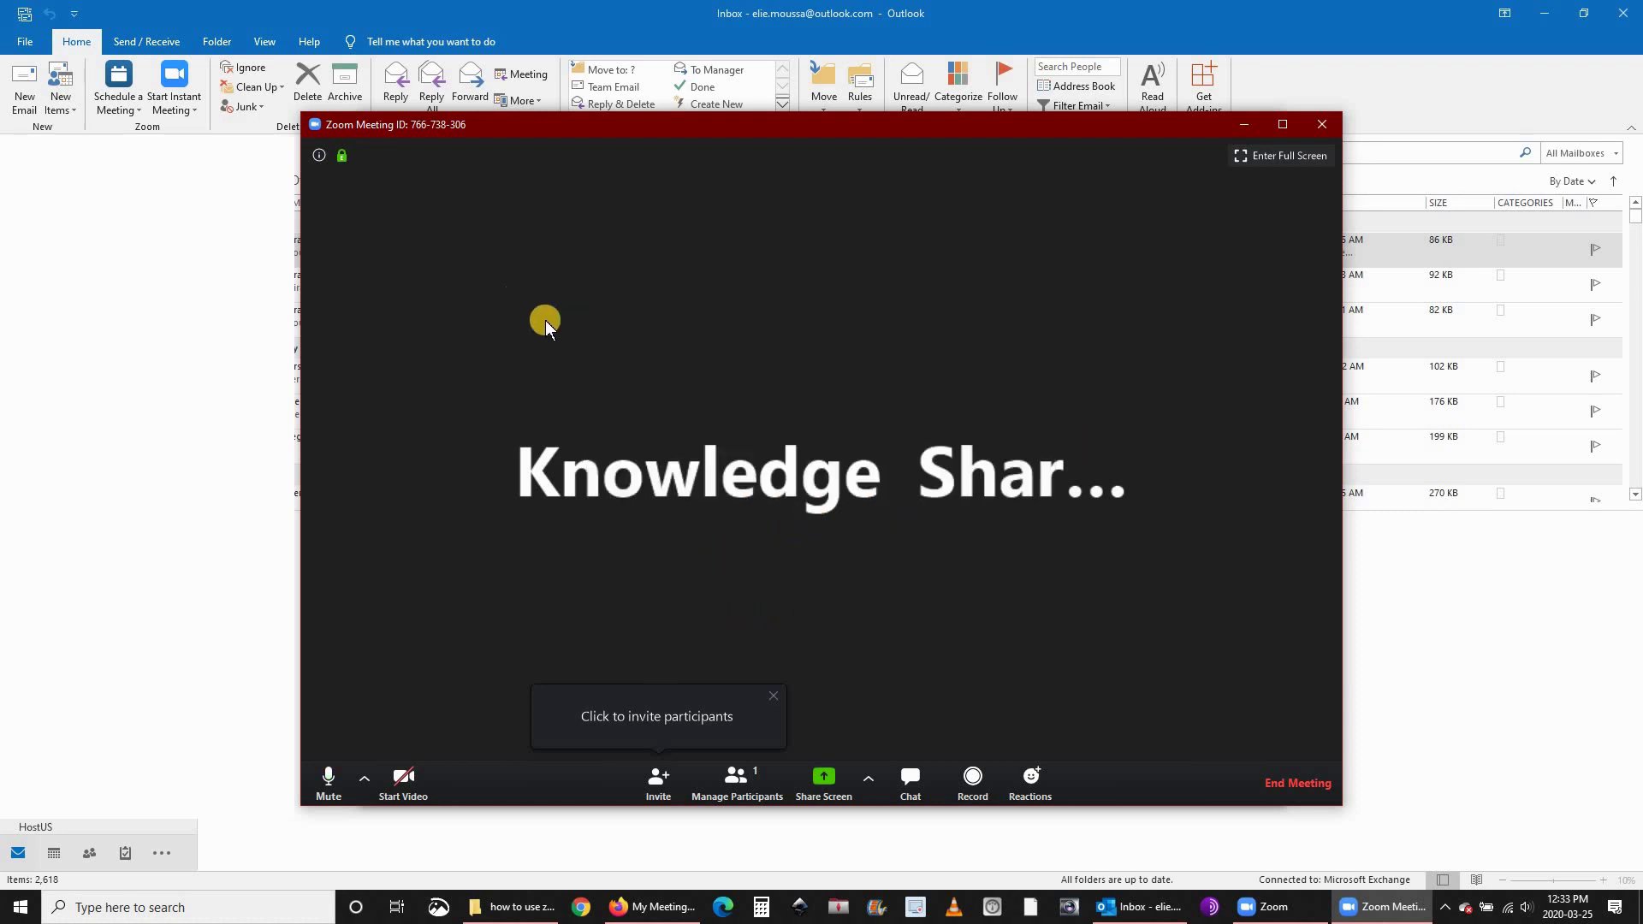
{"action": "left_click_drag", "start_coordinate": [491, 128], "coordinate": [410, 66]}
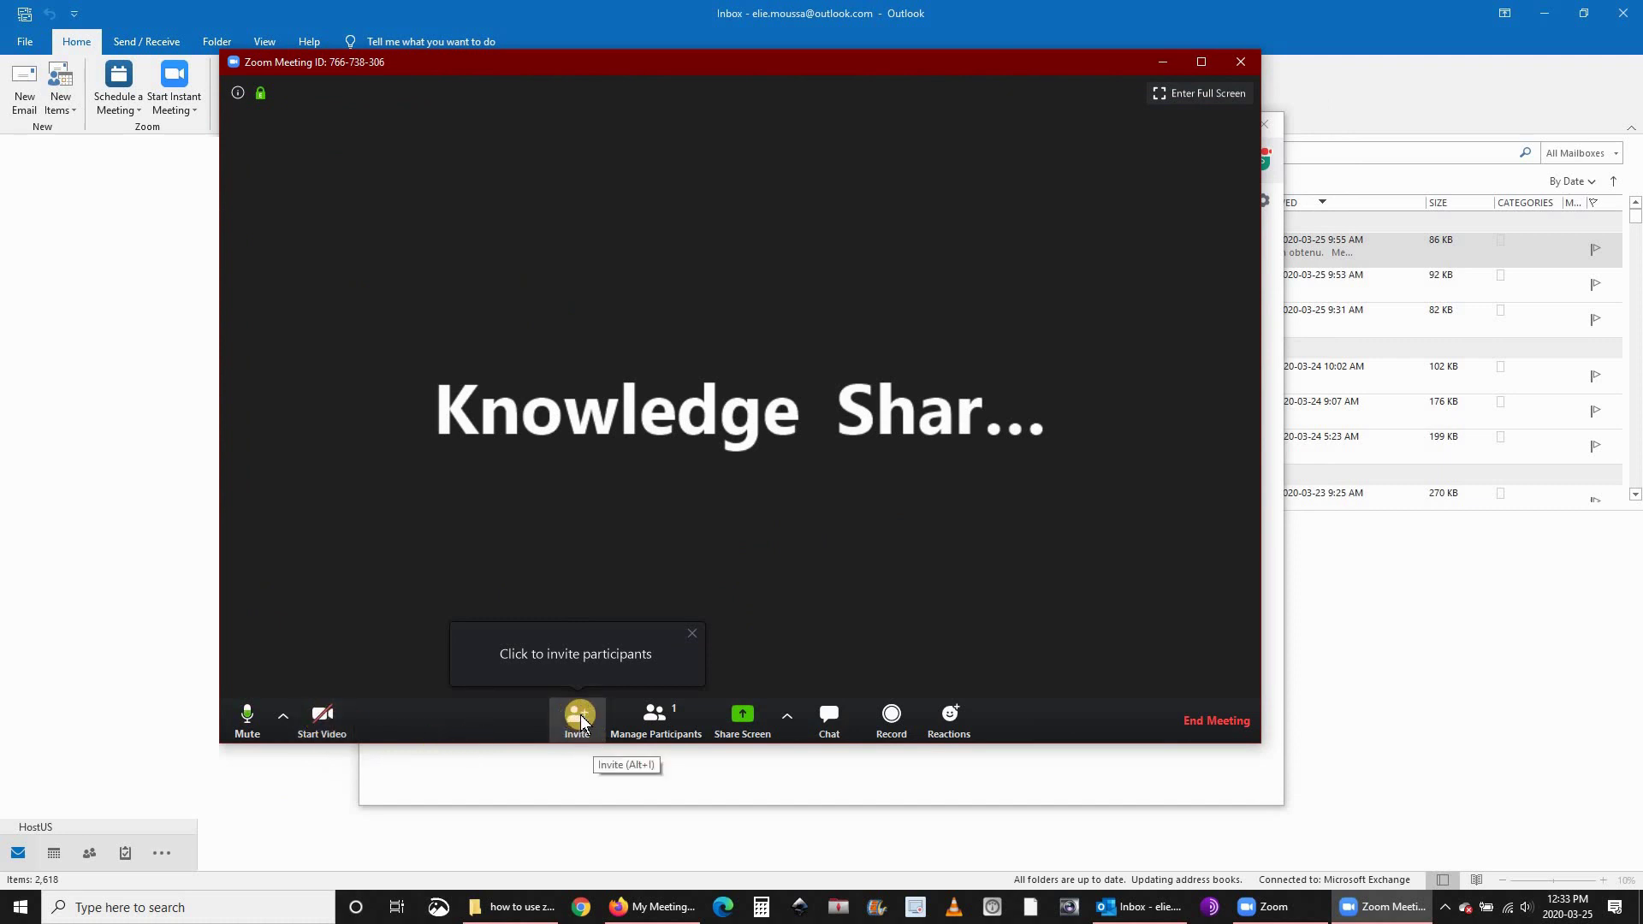
{"action": "left_click", "coordinate": [1243, 61]}
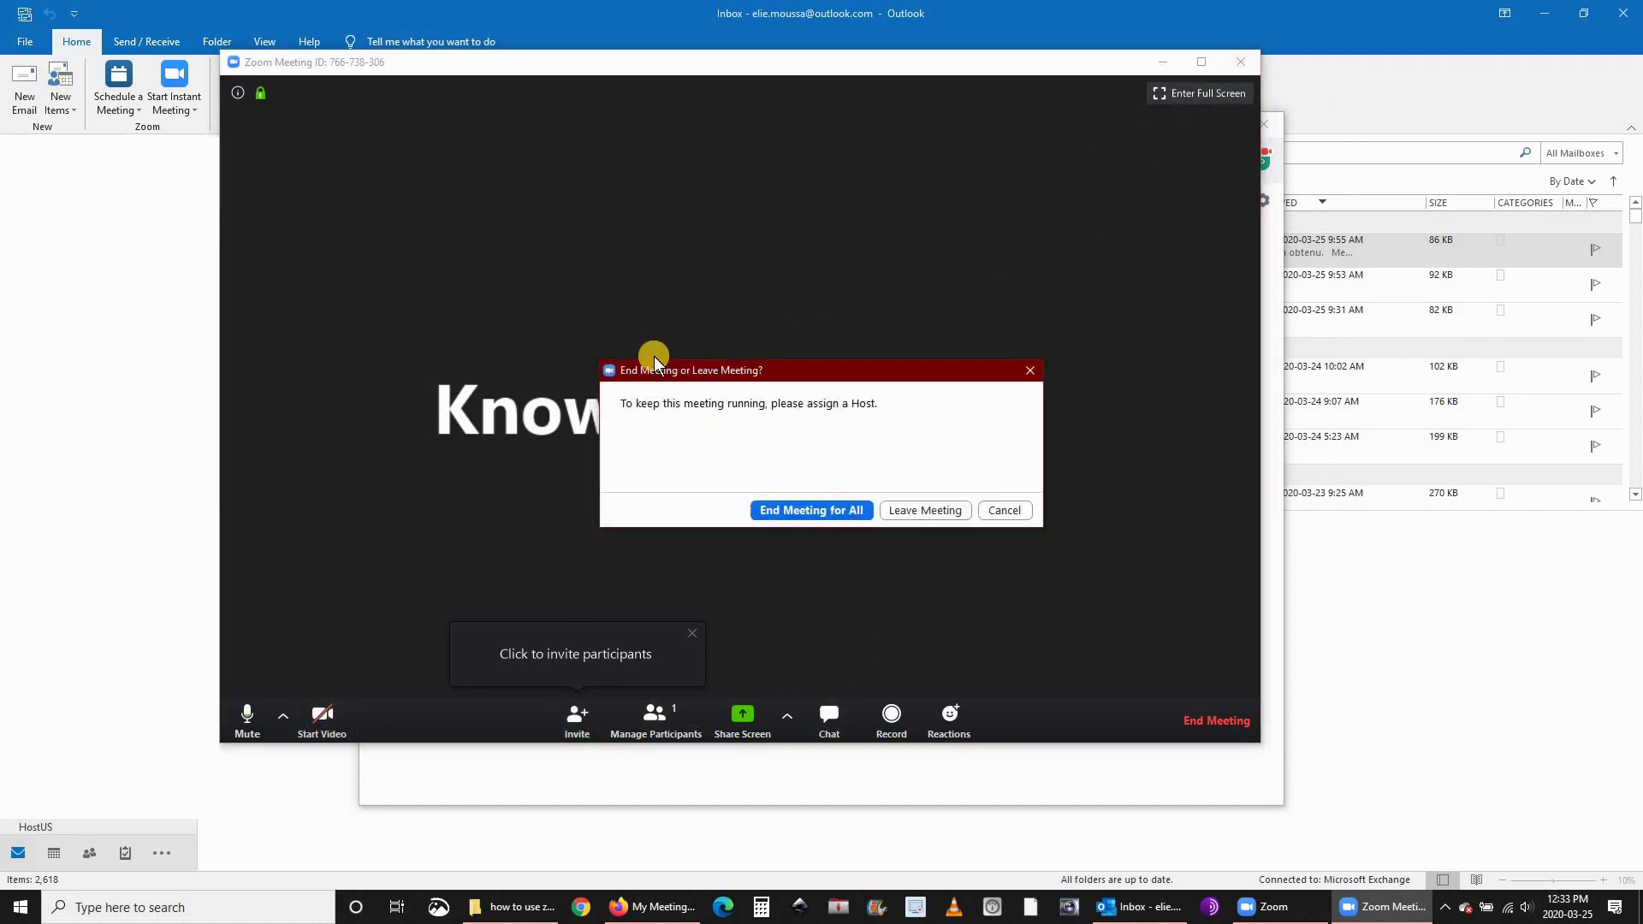
Choose End Meeting for All in the End Meeting or Leave Meeting dialog.
{"action": "left_click", "coordinate": [818, 512]}
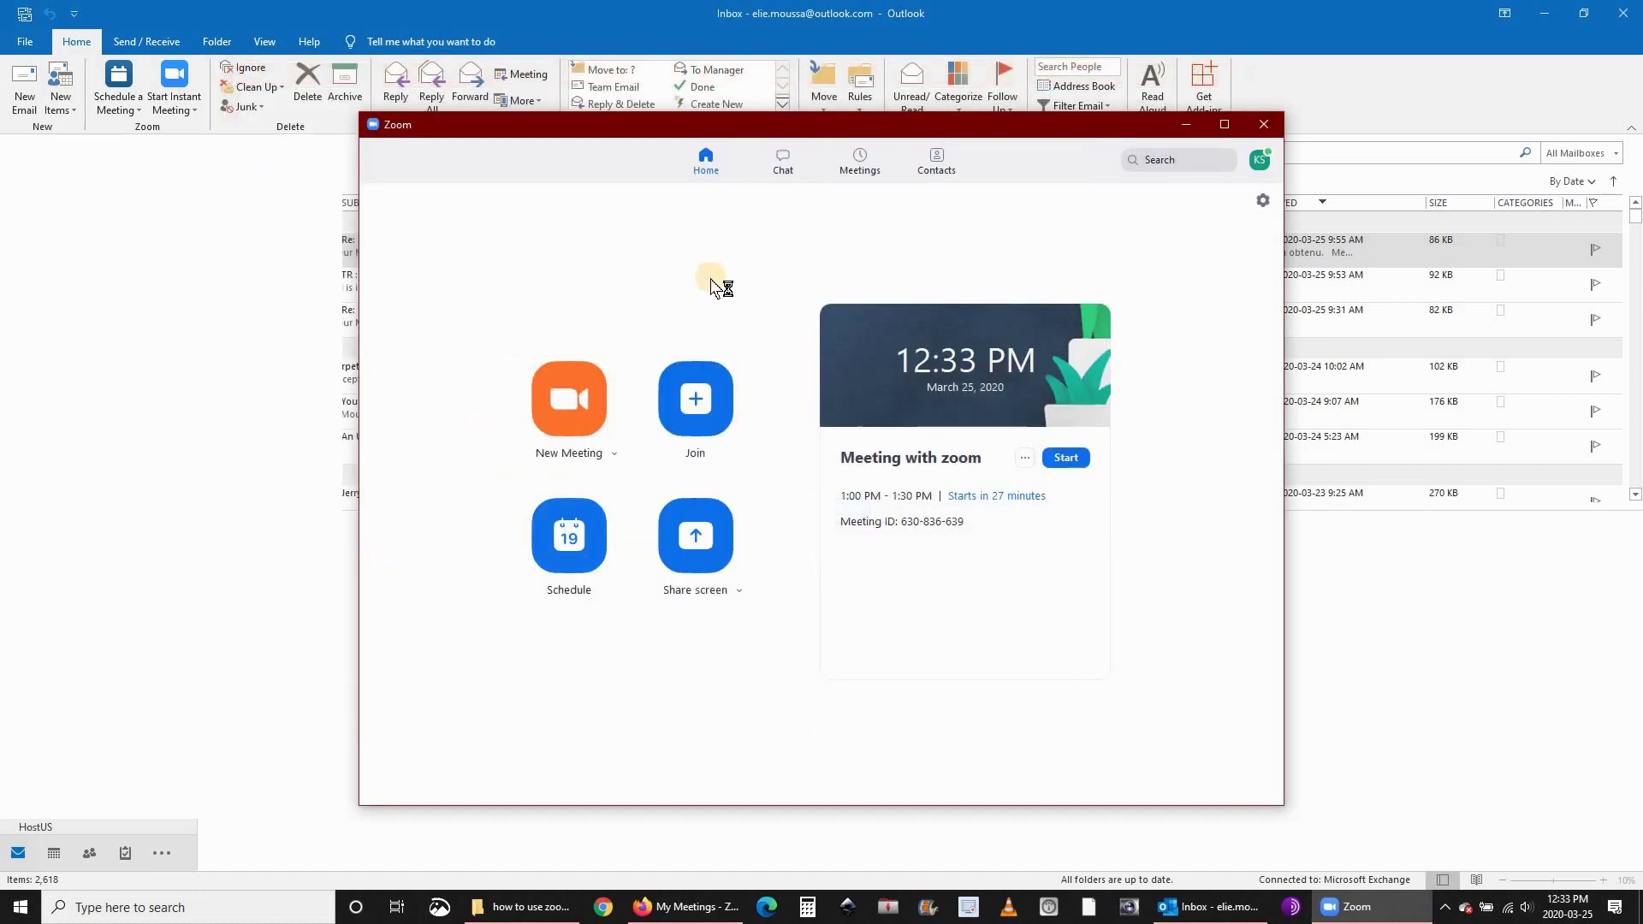